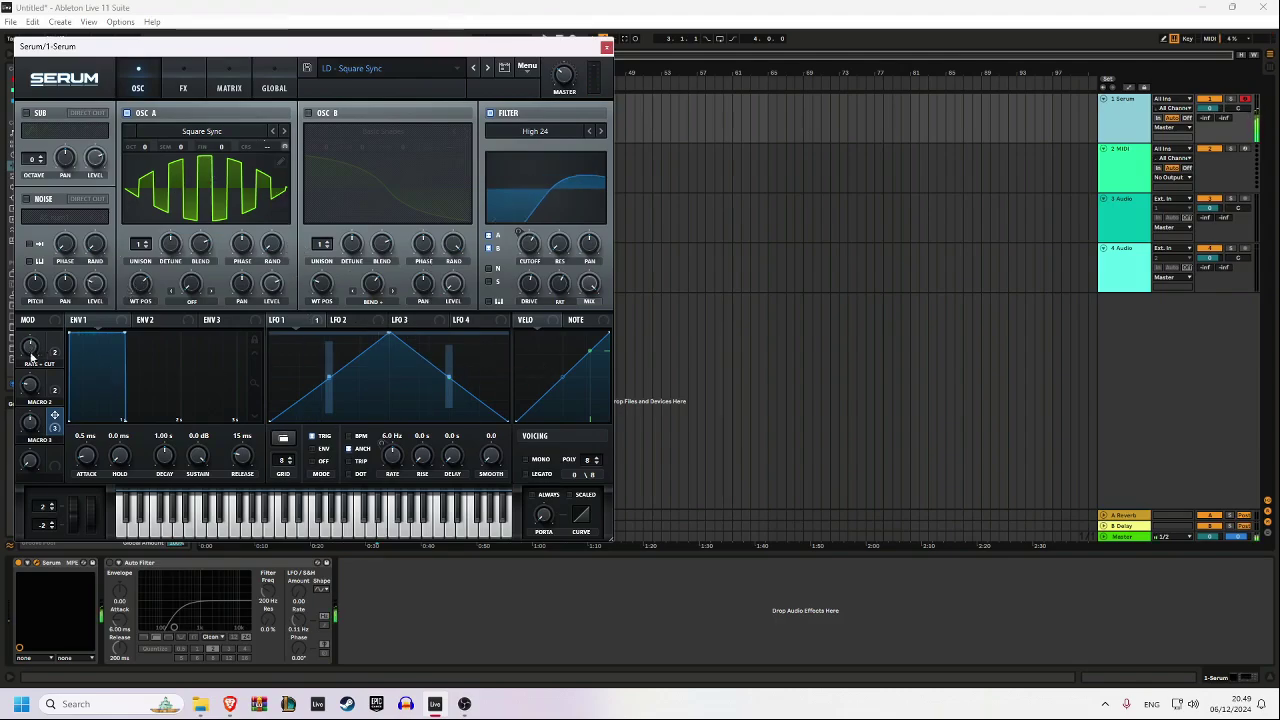
- Audition the Square Sync preset by sweeping its macros and oscillator A's wavetable position
drag(30, 347, 60, 395)
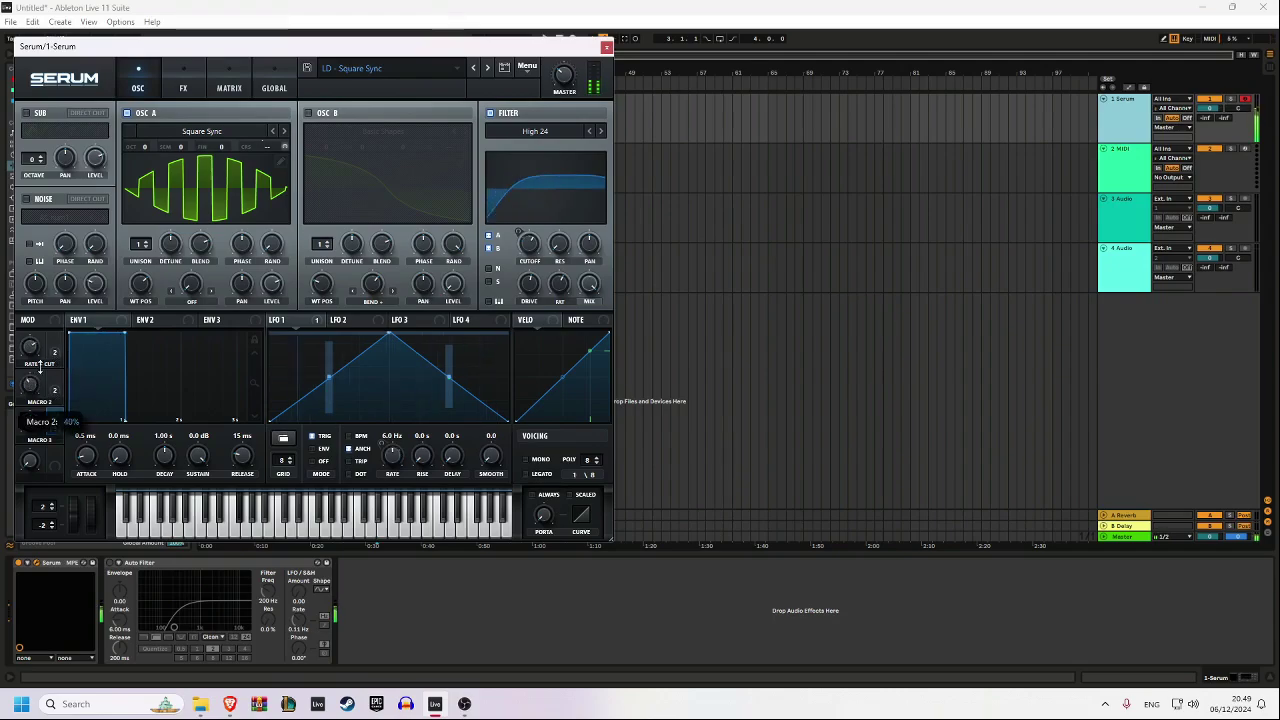
drag(46, 345, 32, 421)
drag(34, 350, 35, 325)
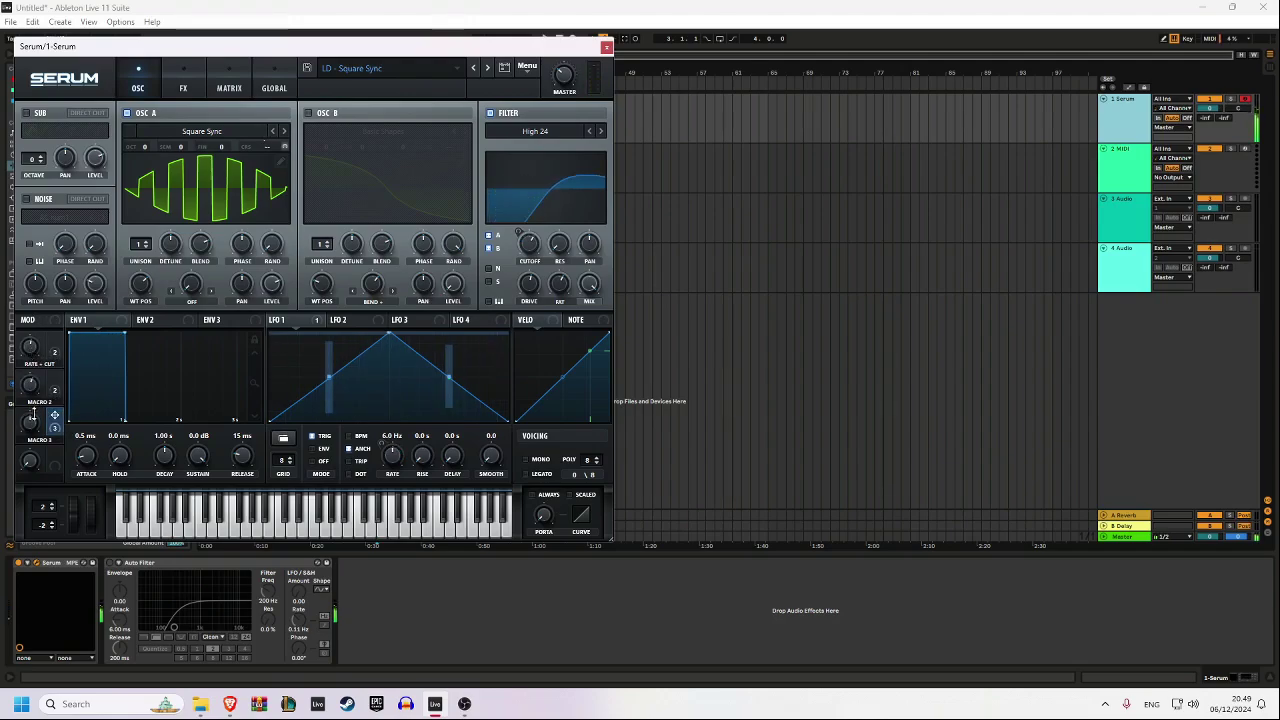
mouse_move(36, 424)
mouse_down()
mouse_move(46, 378)
mouse_move(31, 459)
mouse_move(43, 445)
mouse_up()
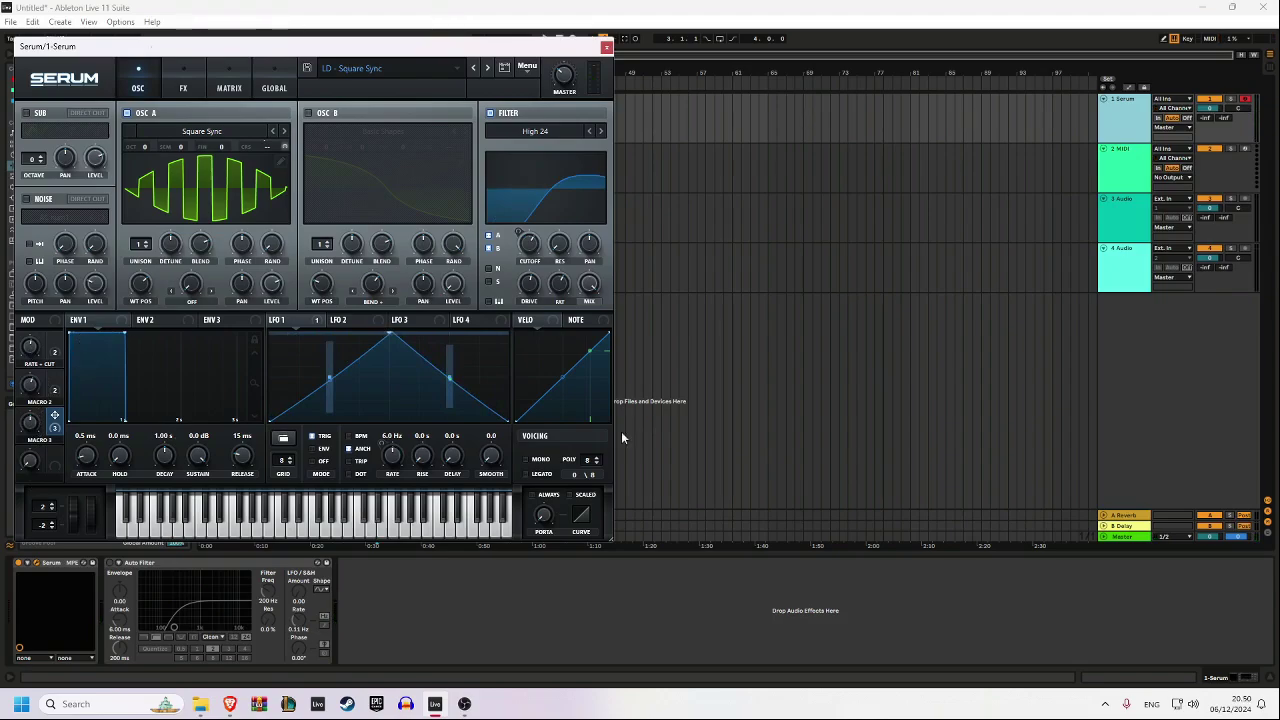
drag(146, 292, 172, 298)
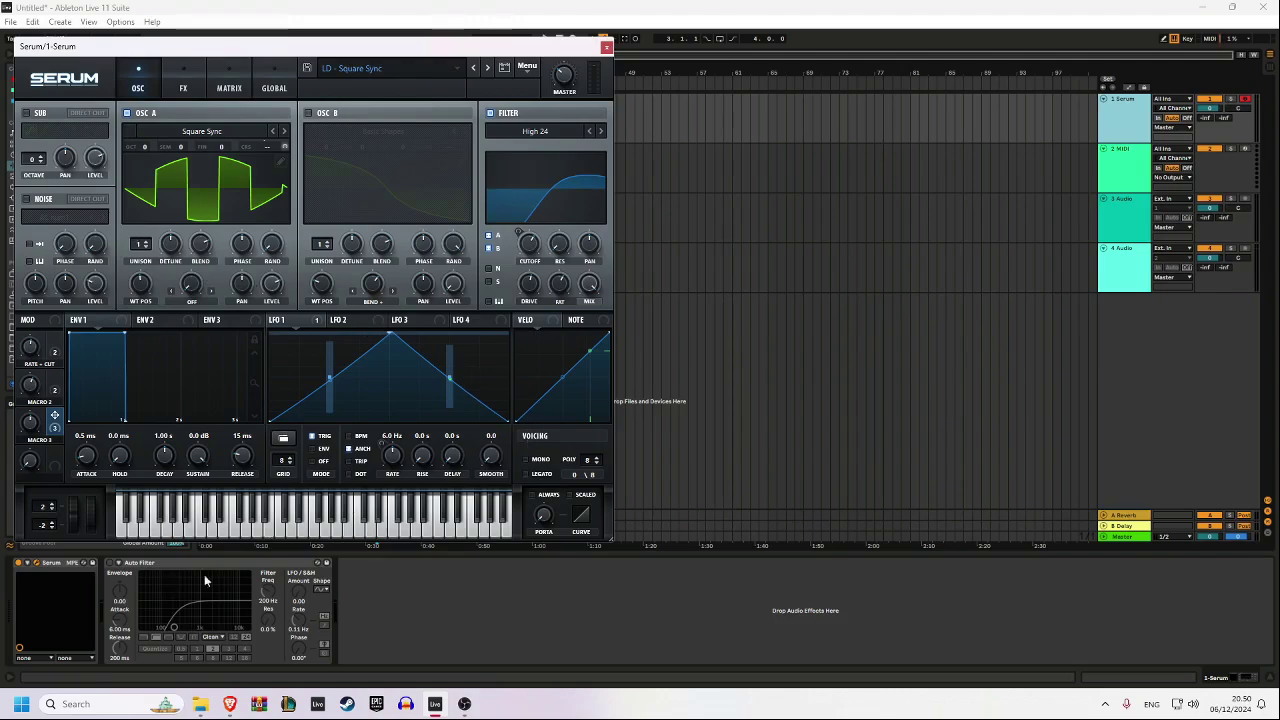
- Close the finished synth, load a new Serum instance on the empty second MIDI track and play a test note
click(606, 48)
click(1153, 179)
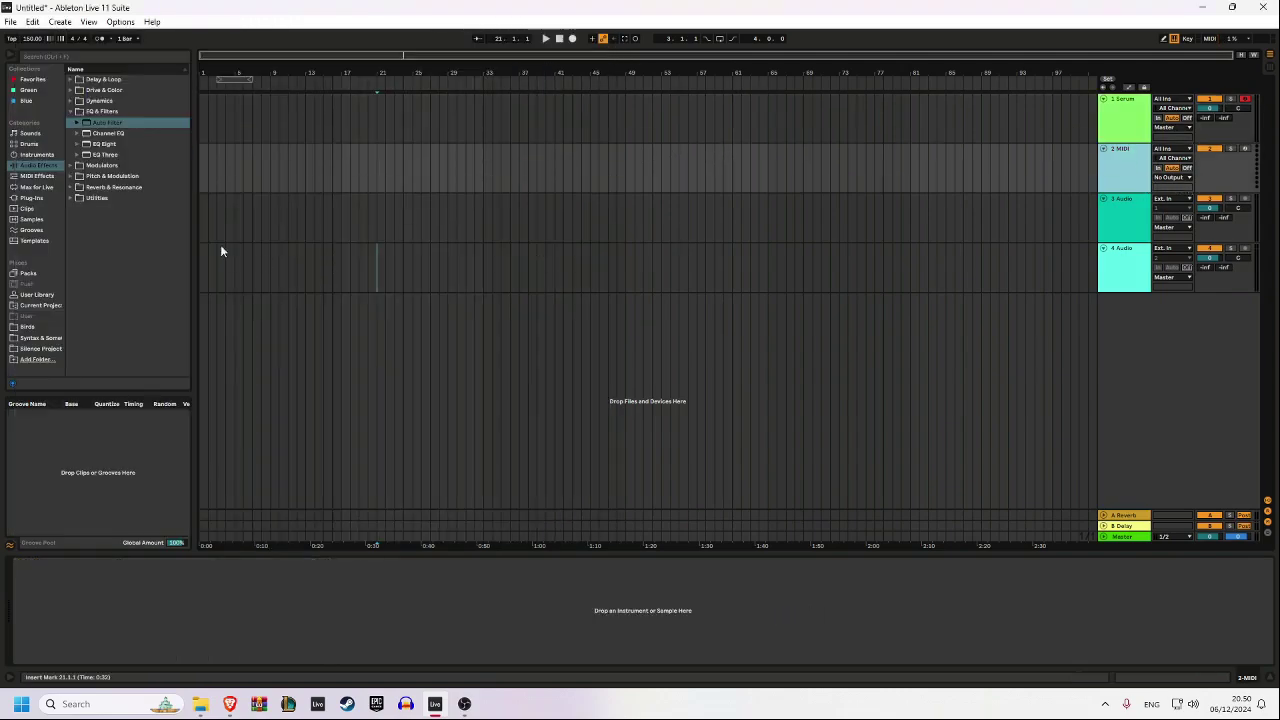
click(31, 197)
click(107, 219)
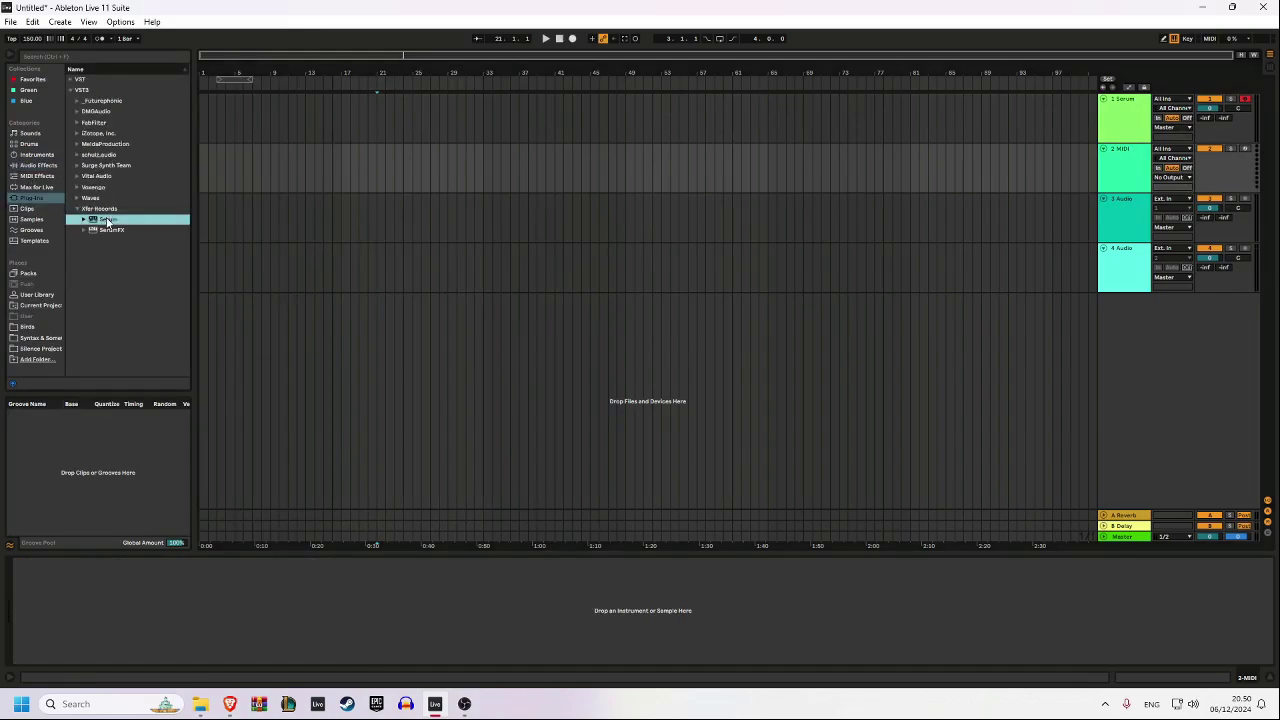
click(37, 563)
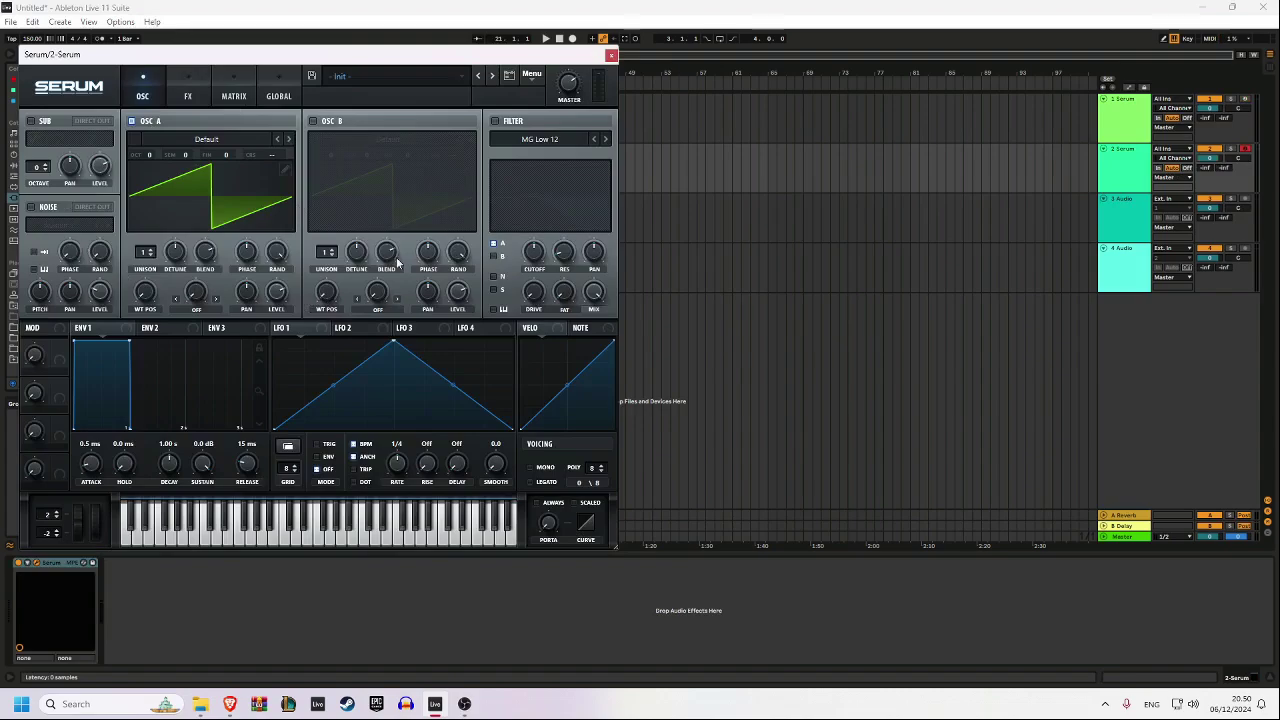
key(a)
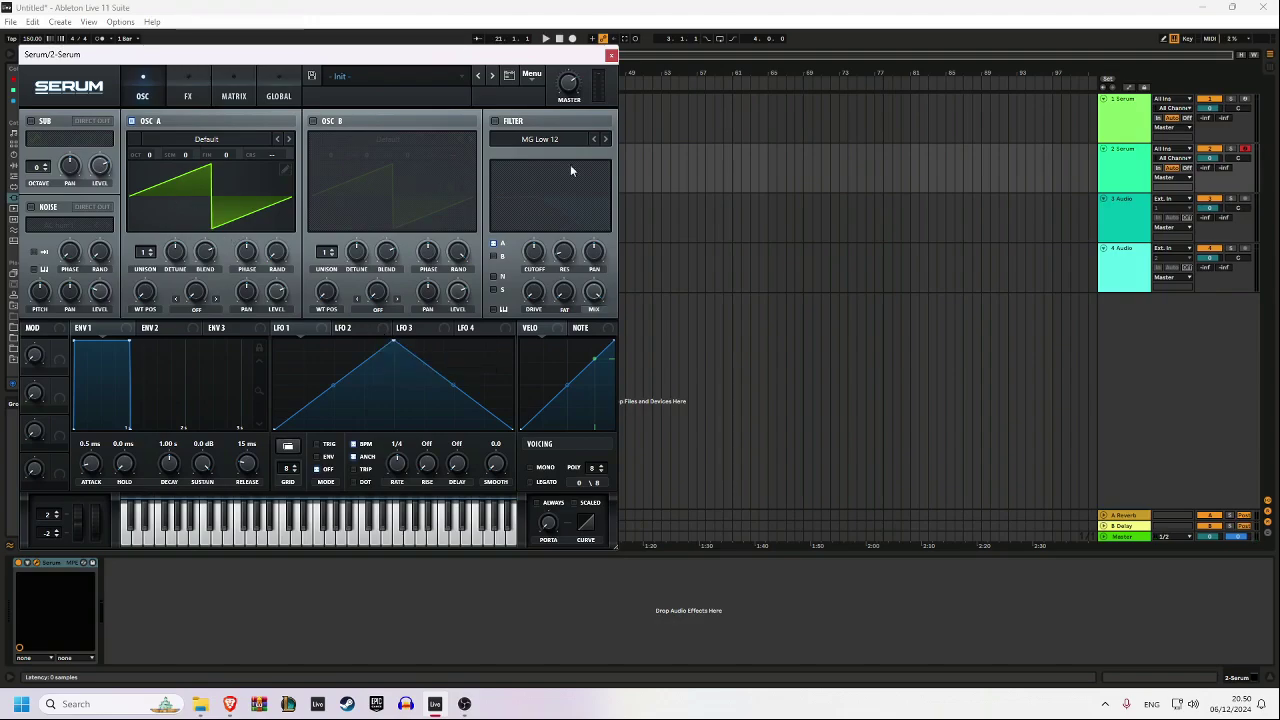
- Enable the filter and change its type to High 18
click(495, 121)
click(606, 139)
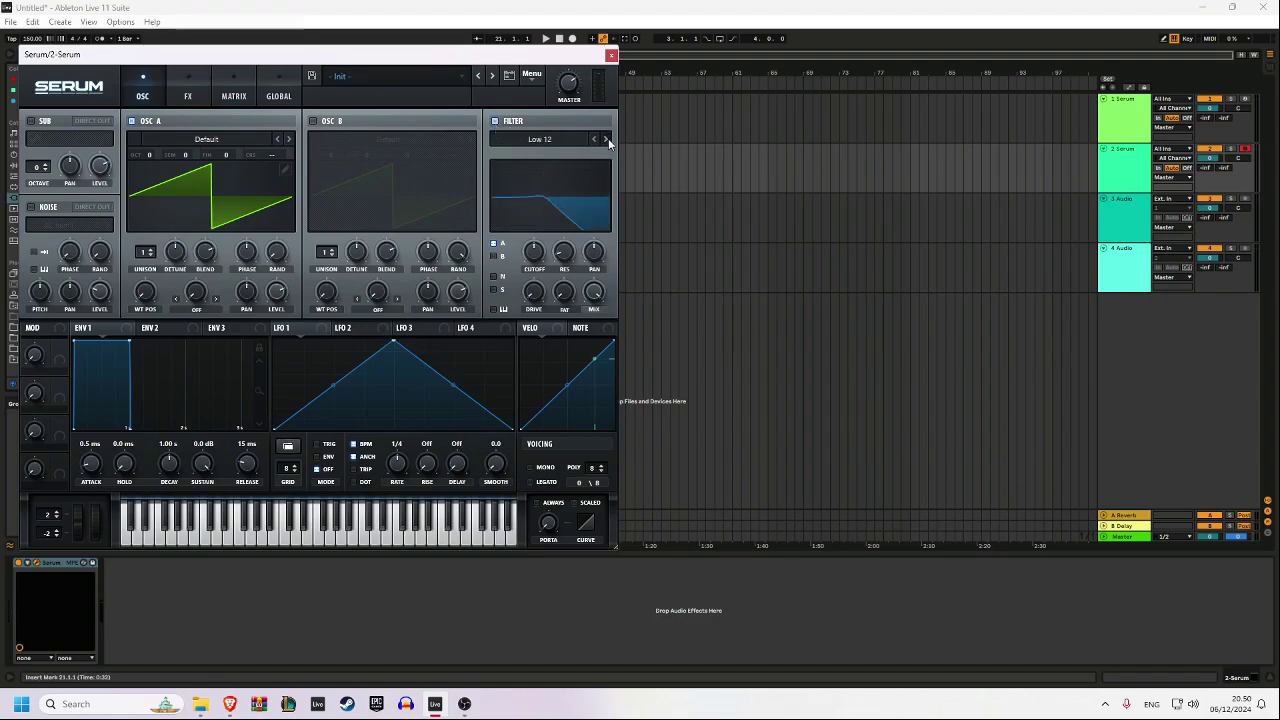
click(606, 139)
click(606, 139)
click(606, 139)
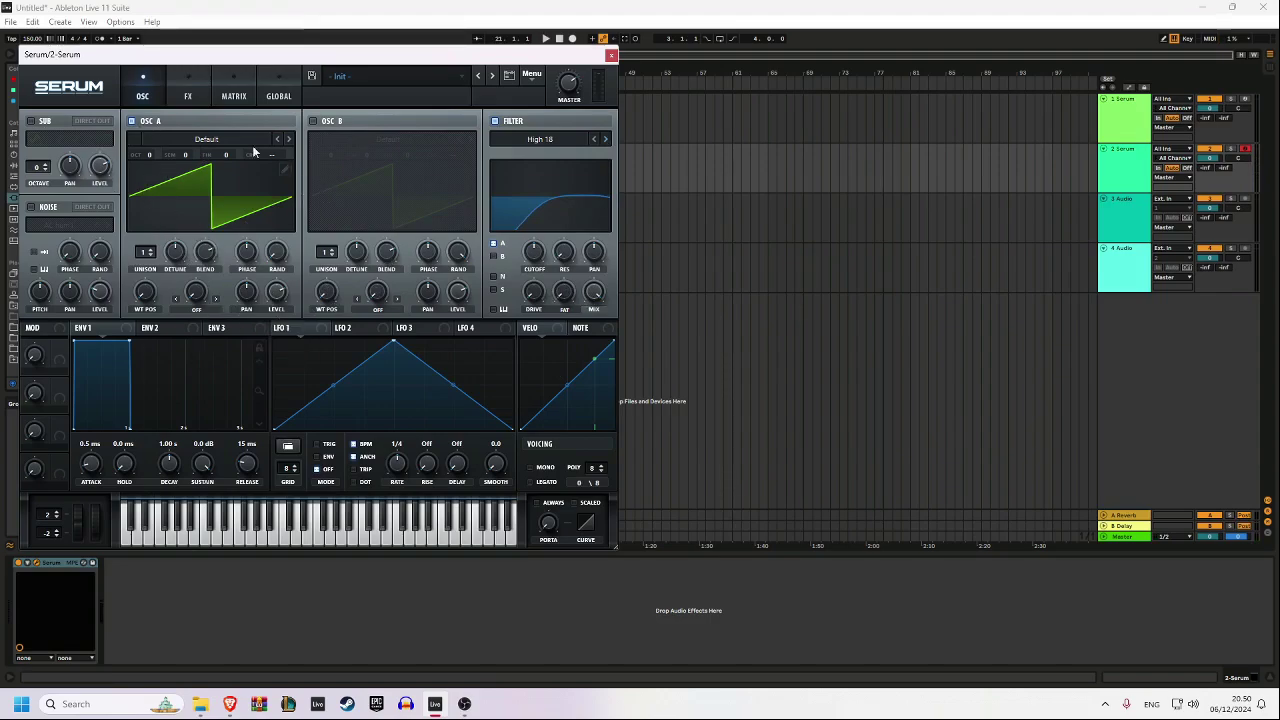
- Set oscillator A's warp mode to Sync Window and raise the warp amount, comparing it with plain Sync
click(211, 314)
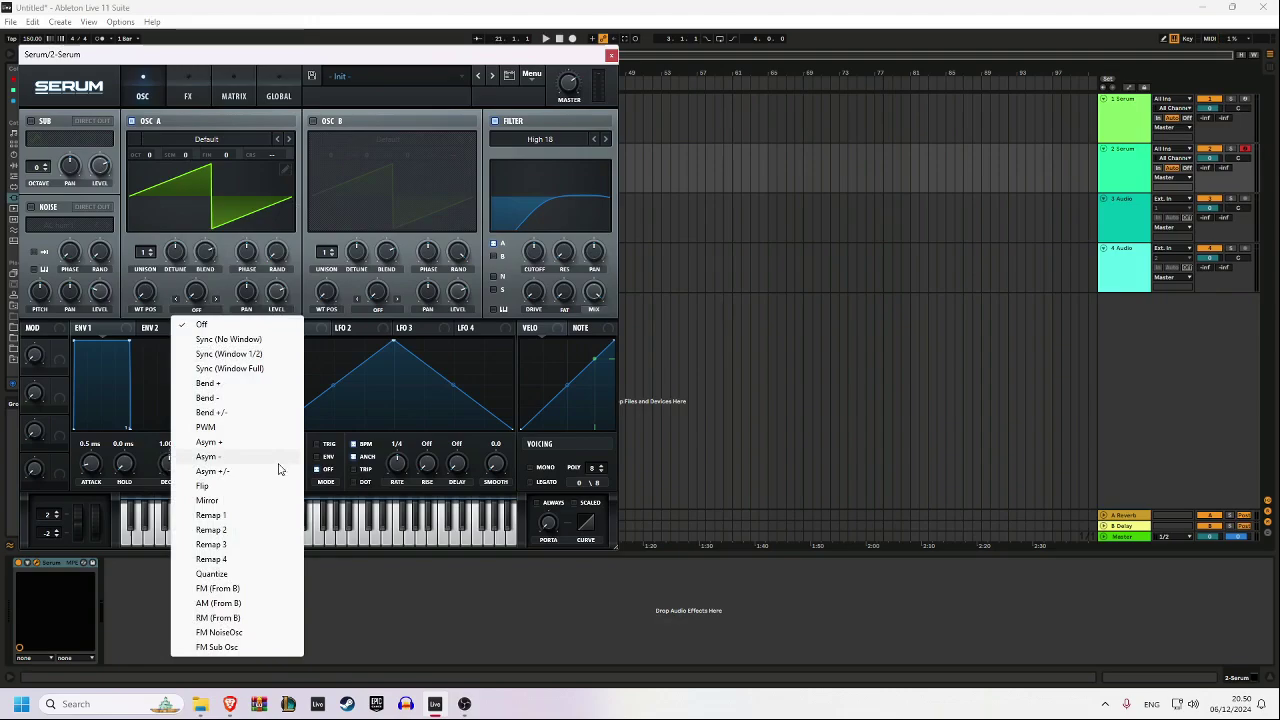
click(268, 376)
drag(196, 291, 236, 236)
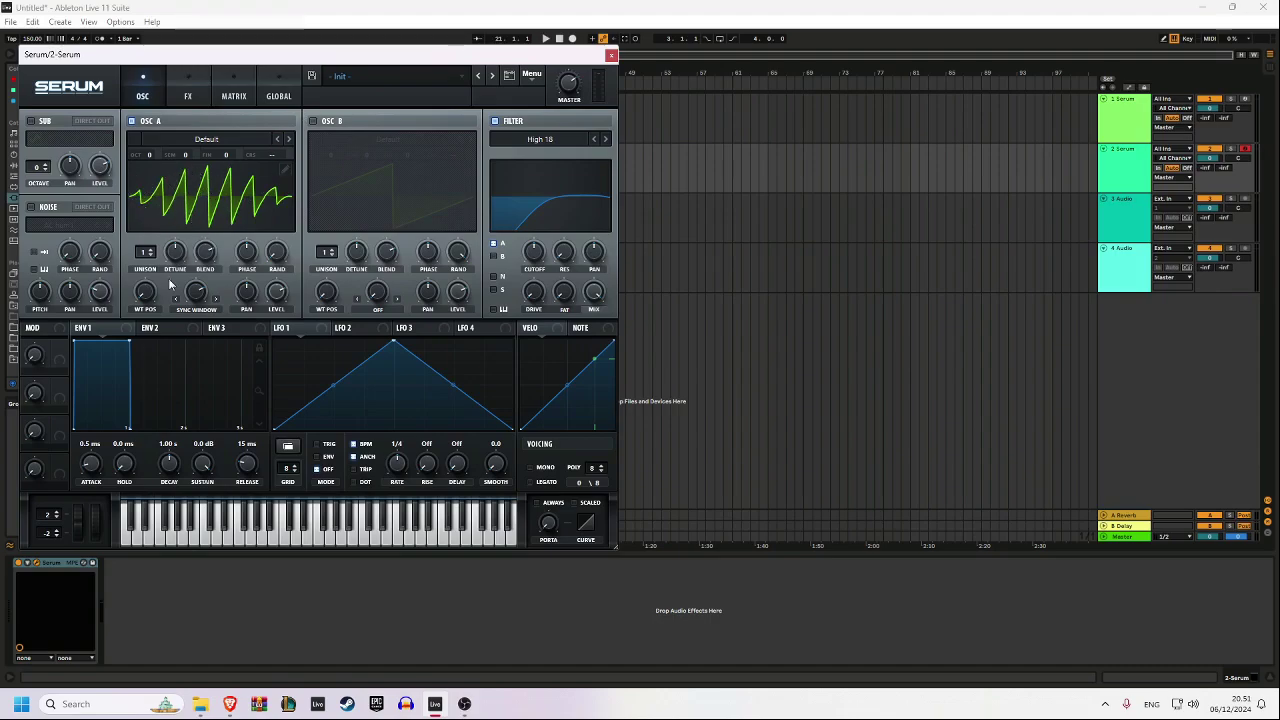
drag(194, 289, 211, 252)
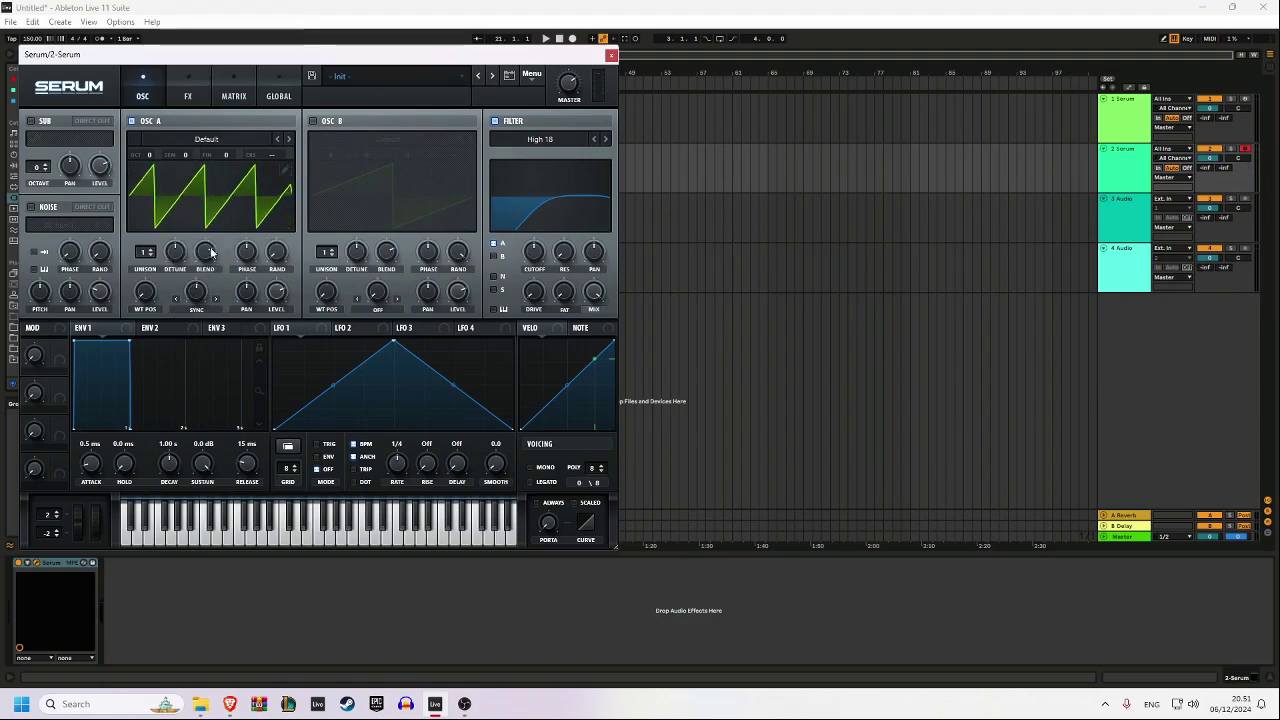
click(216, 298)
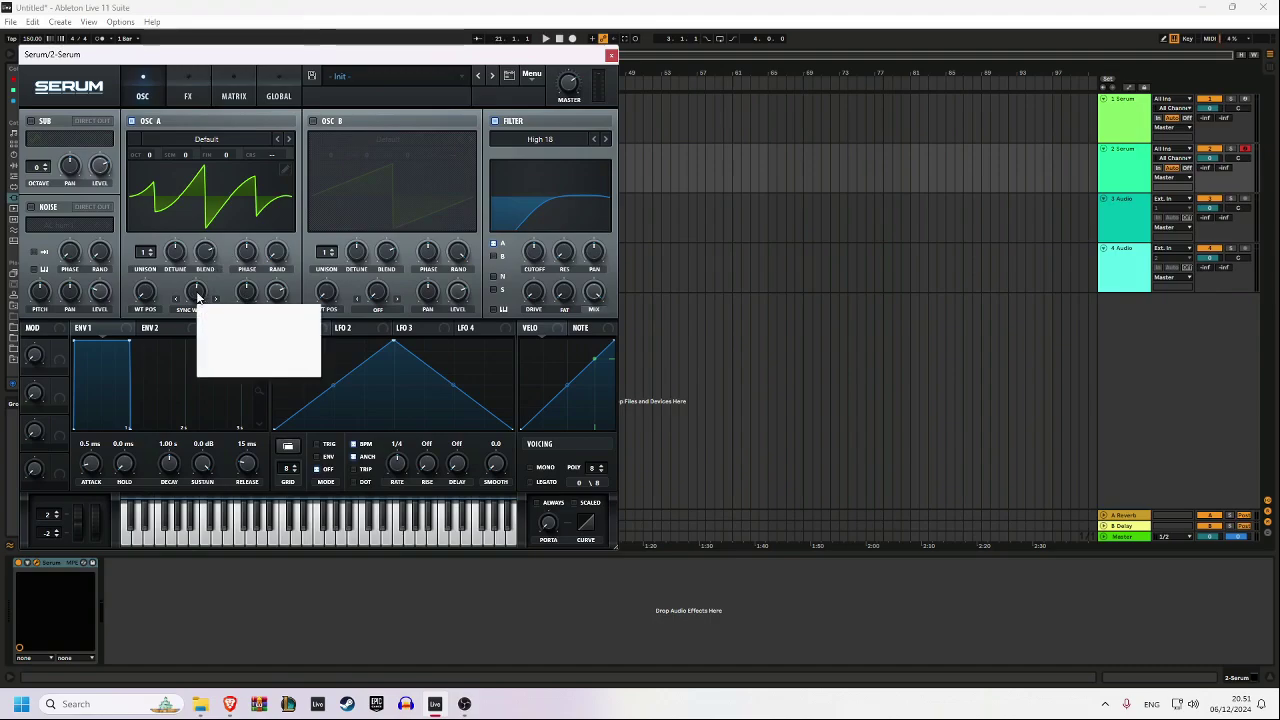
mouse_move(197, 292)
mouse_down()
mouse_move(215, 268)
mouse_move(210, 292)
mouse_up()
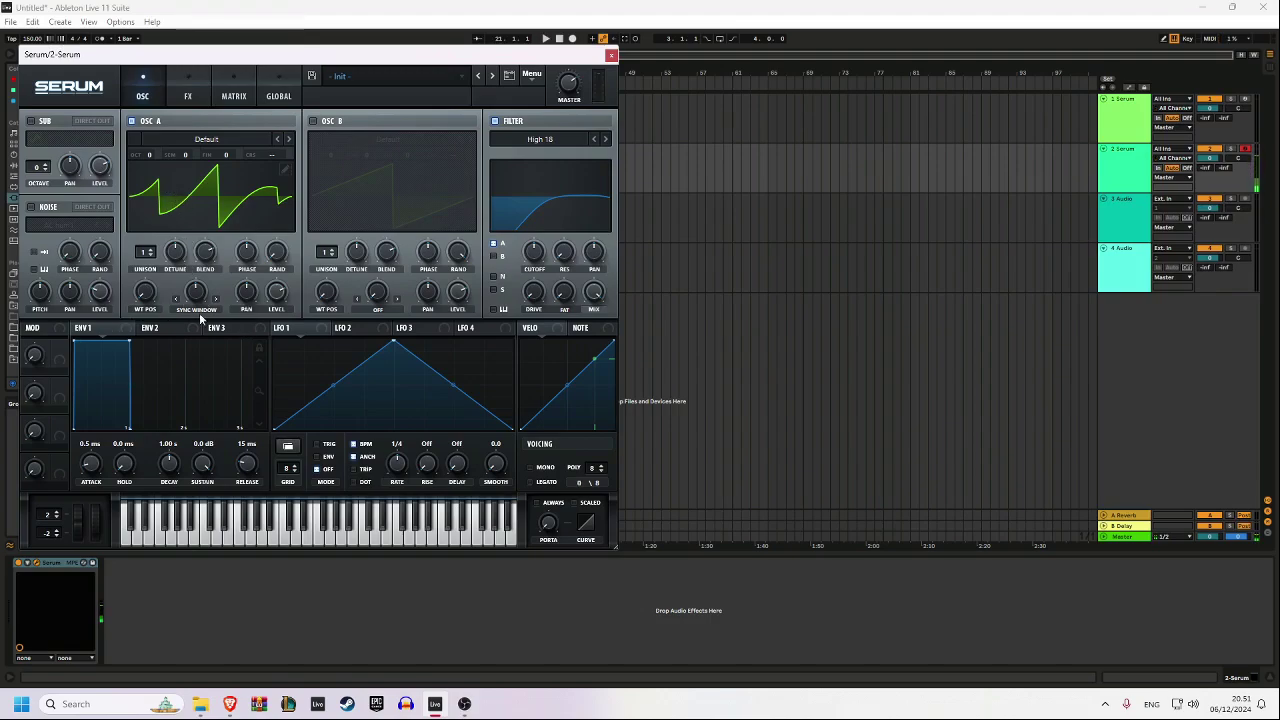
drag(199, 292, 202, 298)
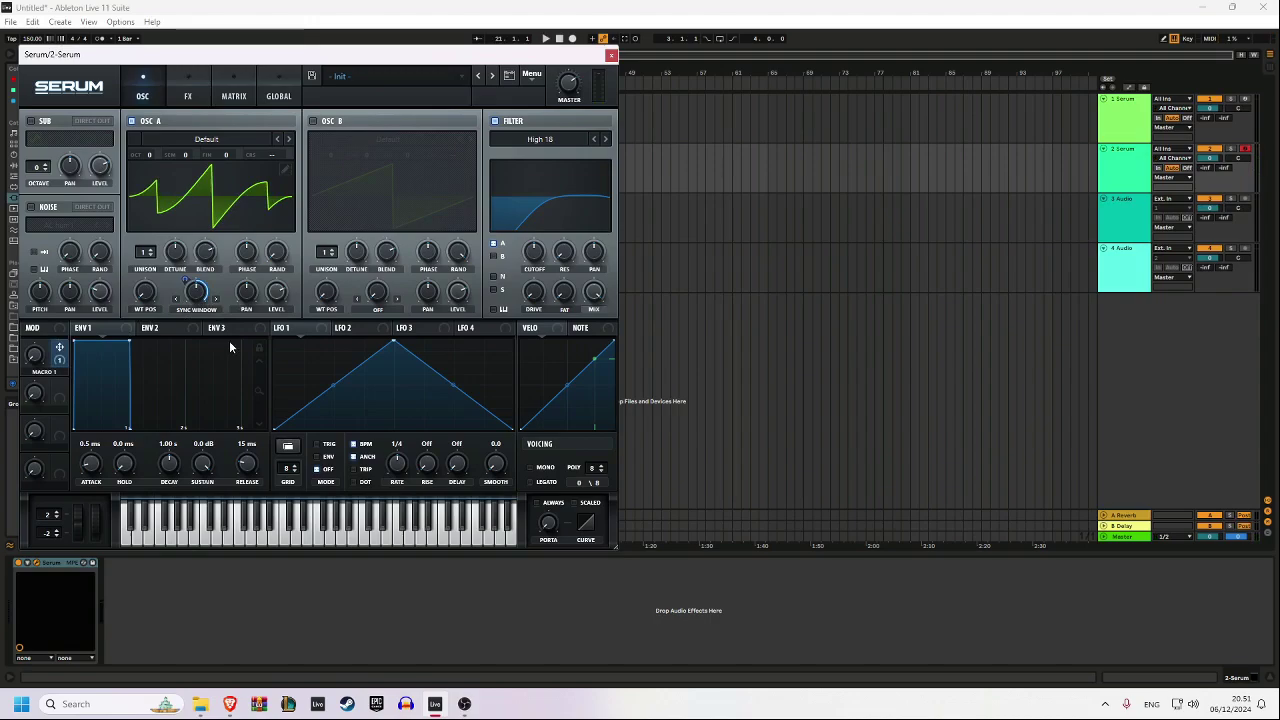
- Assign Macro 1 to oscillator A's warp amount and the filter cutoff, and sweep the macro to test it
mouse_move(187, 287)
drag(33, 357, 79, 330)
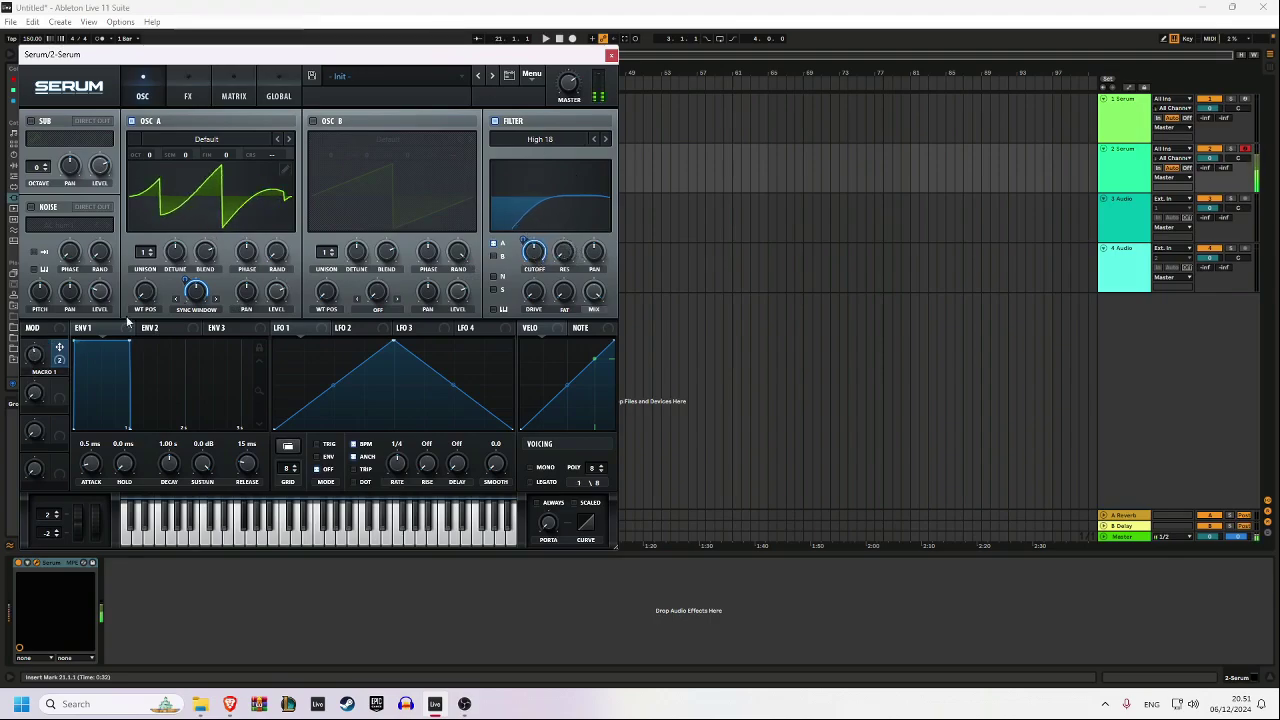
mouse_move(58, 384)
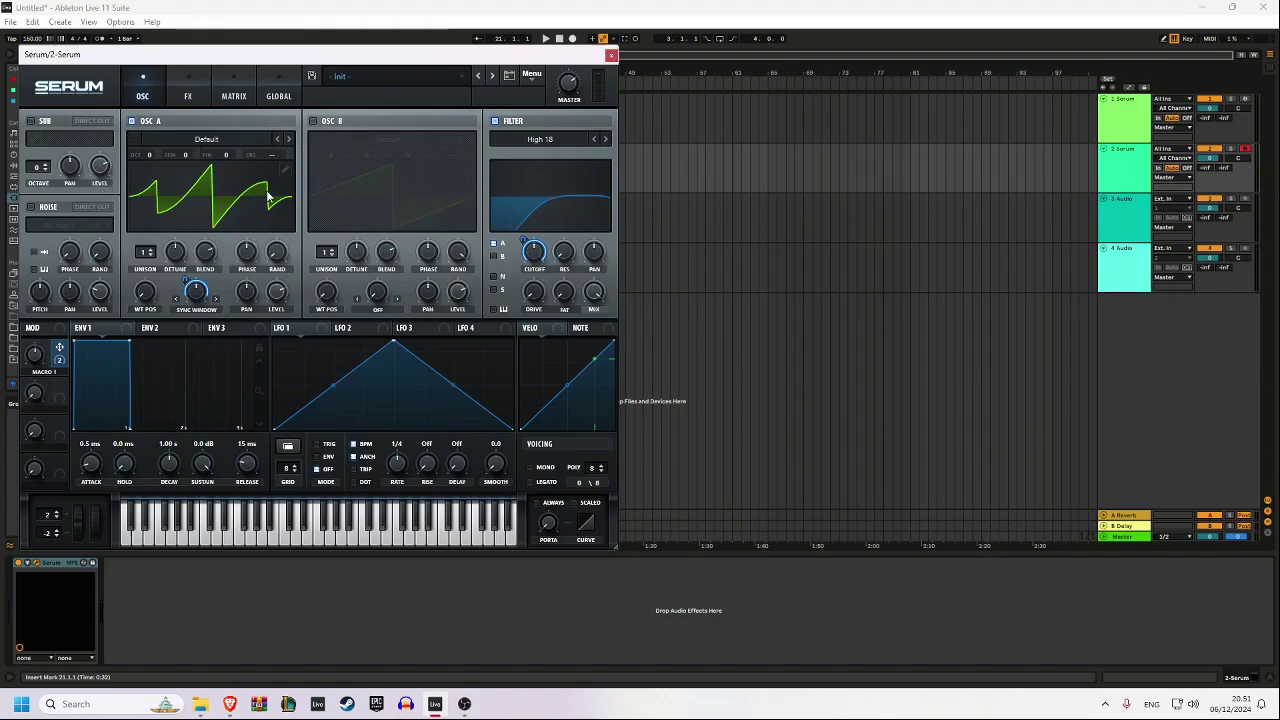
- Render oscillator A's warp into a custom wavetable and set its warp mode to Off
click(528, 78)
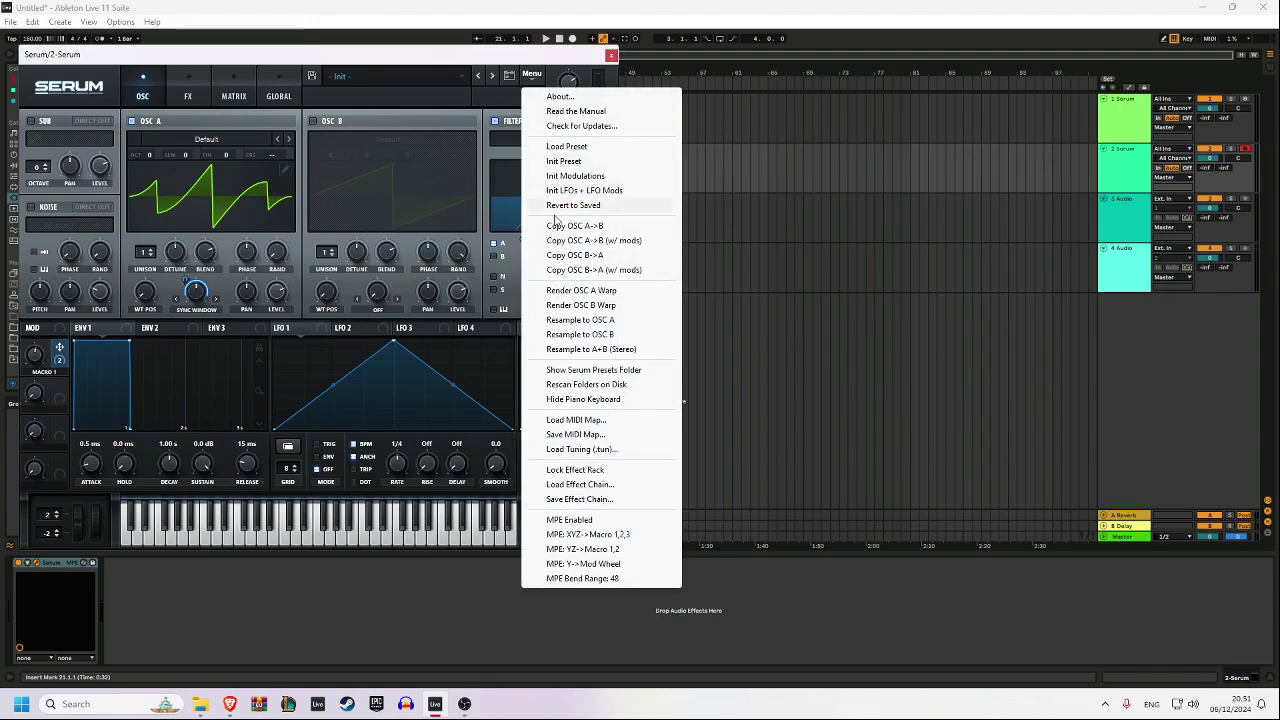
click(621, 291)
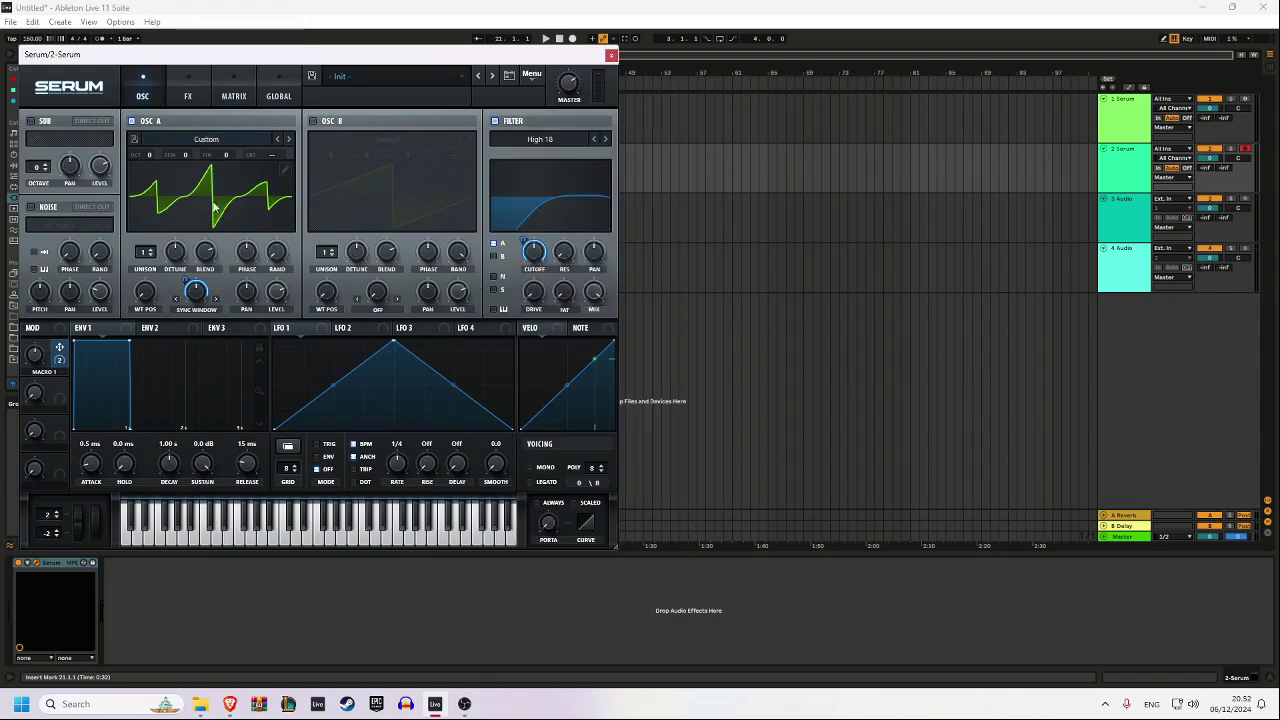
click(203, 314)
click(195, 322)
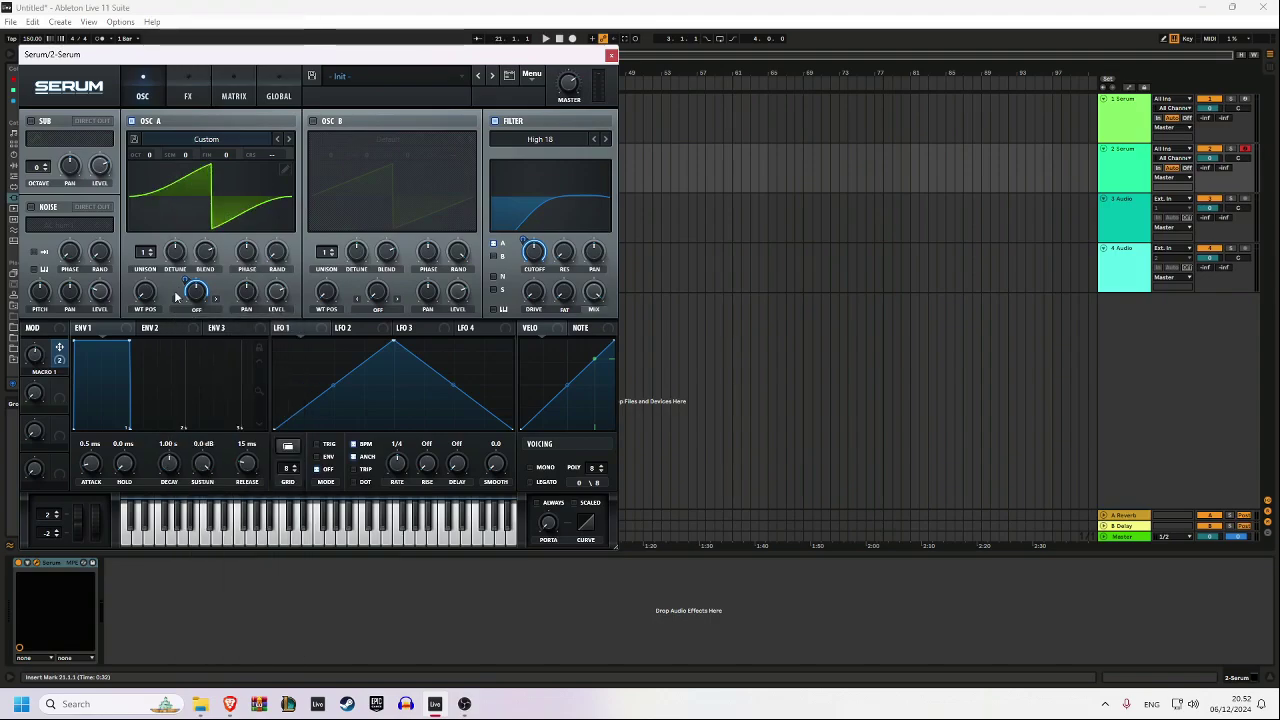
- Remove Macro 1 from oscillator A's warp, assign it to the wavetable position instead and sweep it to test the sound
mouse_move(145, 298)
mouse_down()
mouse_move(151, 278)
mouse_move(149, 320)
mouse_up()
drag(147, 297, 173, 322)
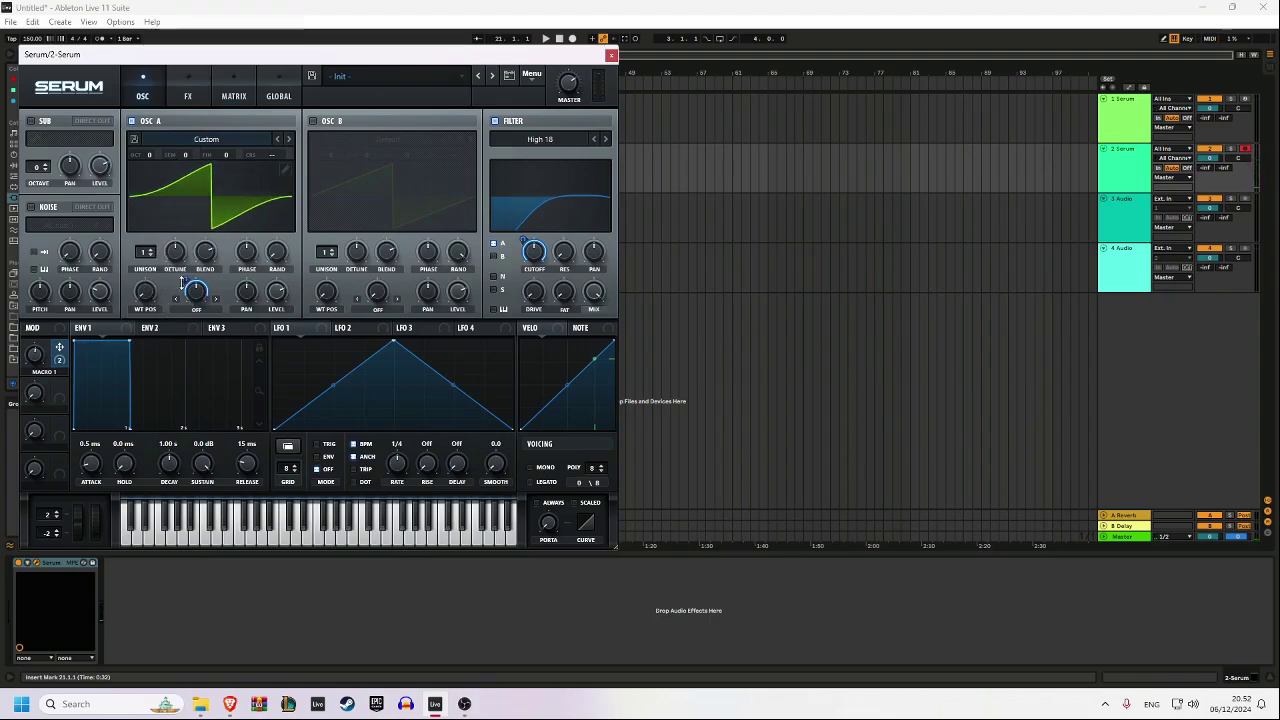
right_click(181, 283)
click(249, 333)
mouse_move(125, 318)
mouse_down()
mouse_move(151, 290)
mouse_move(147, 309)
mouse_up()
drag(41, 355, 52, 392)
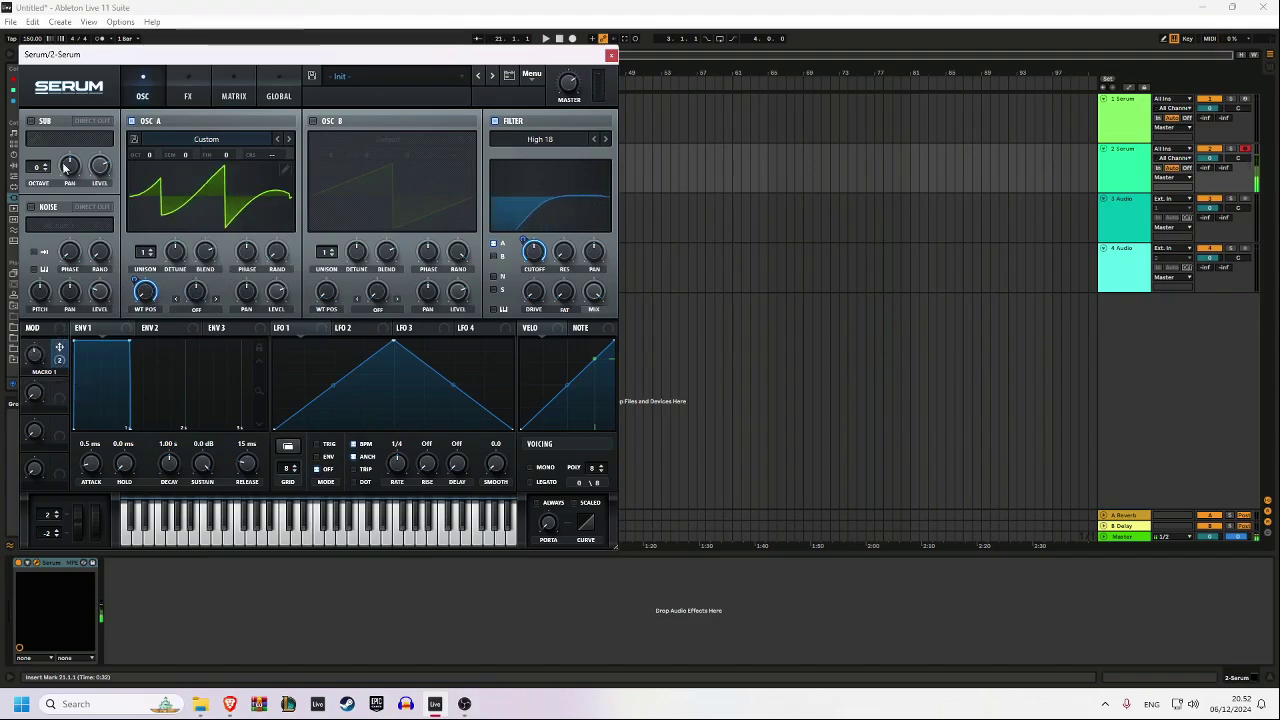
- Load the Basic Shapes wavetable in oscillator A, remove Macro 1 from its wavetable position and move it to the square shape
click(290, 139)
click(290, 139)
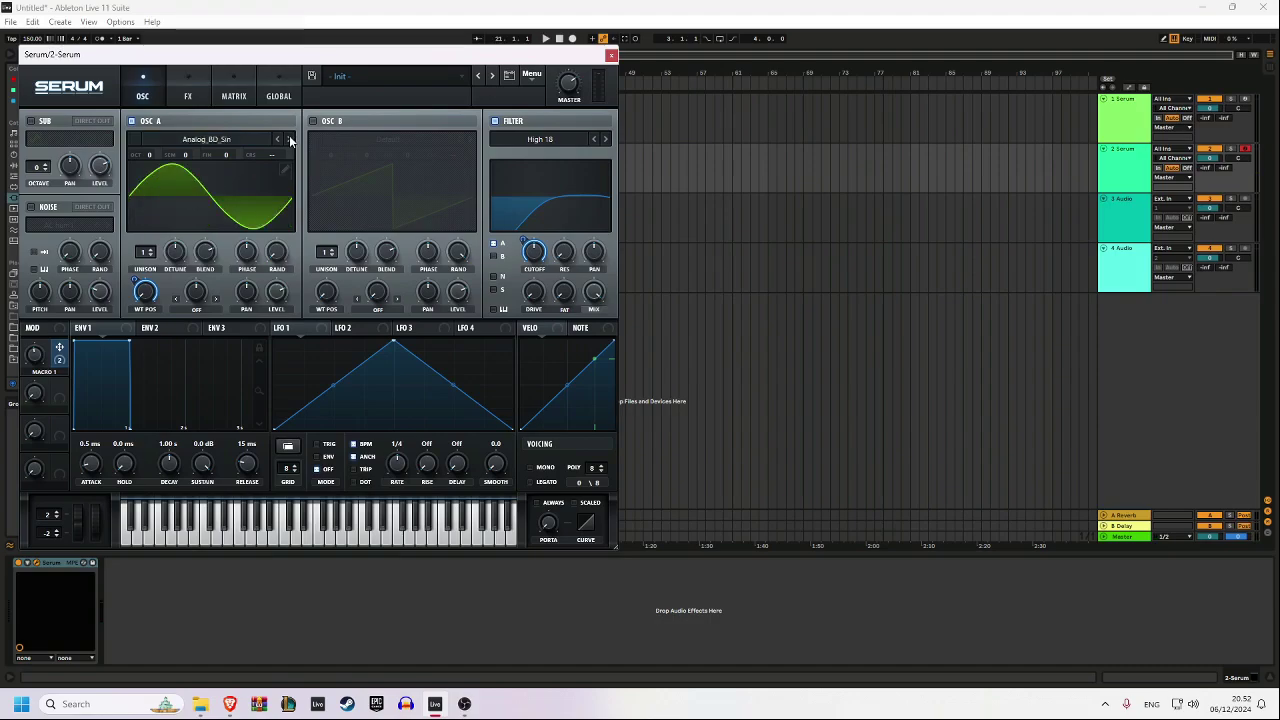
click(290, 139)
click(290, 139)
click(290, 139)
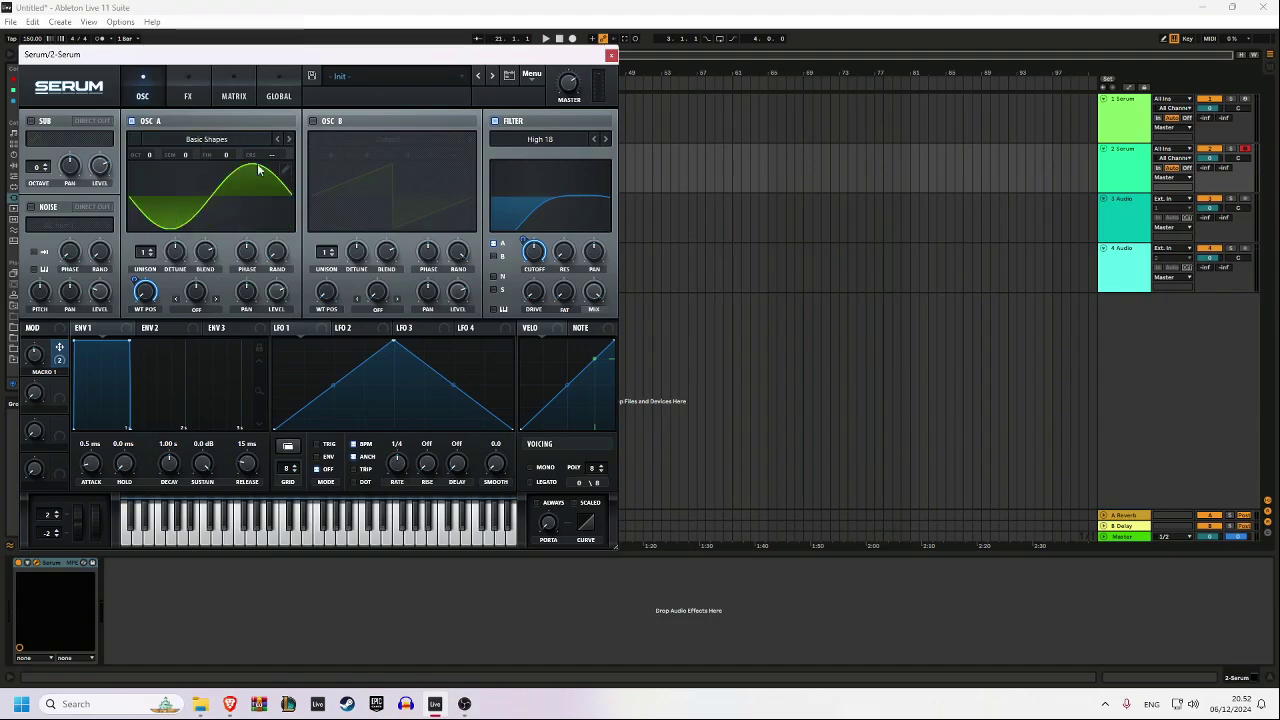
right_click(153, 292)
click(200, 333)
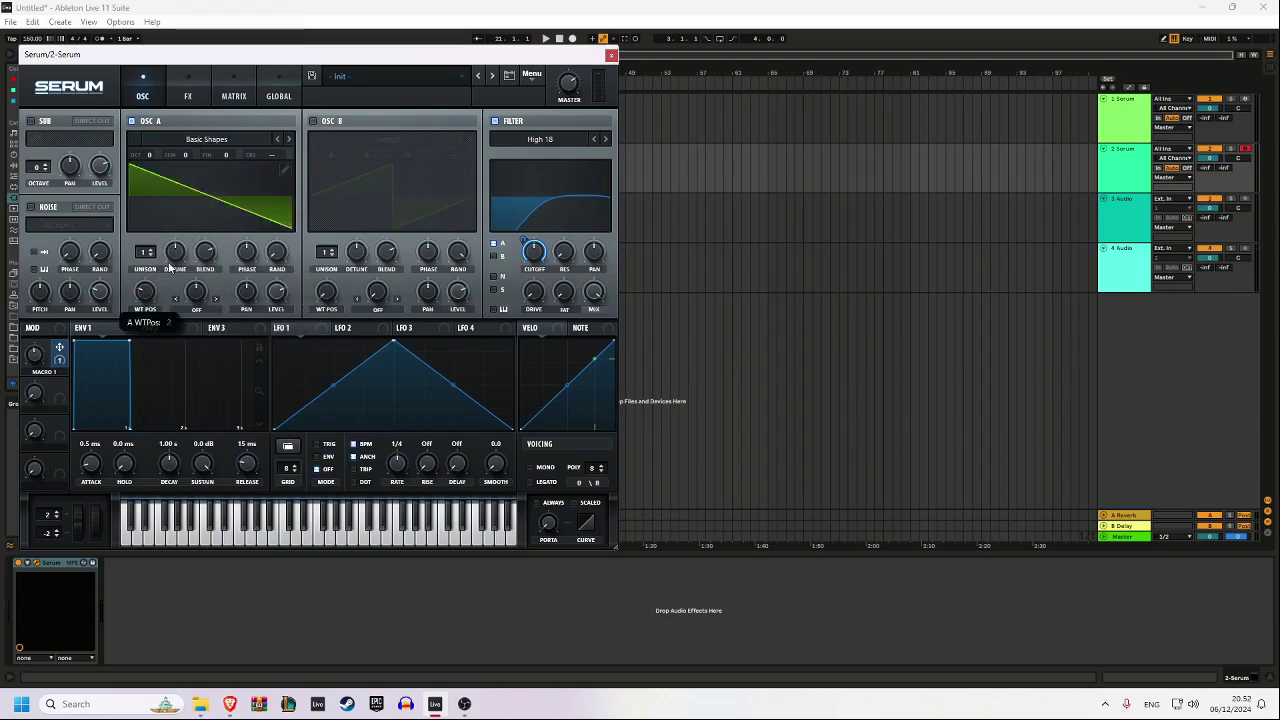
- Set oscillator A's warp mode to Sync Window and render the warped square into its wavetable
click(196, 309)
click(260, 370)
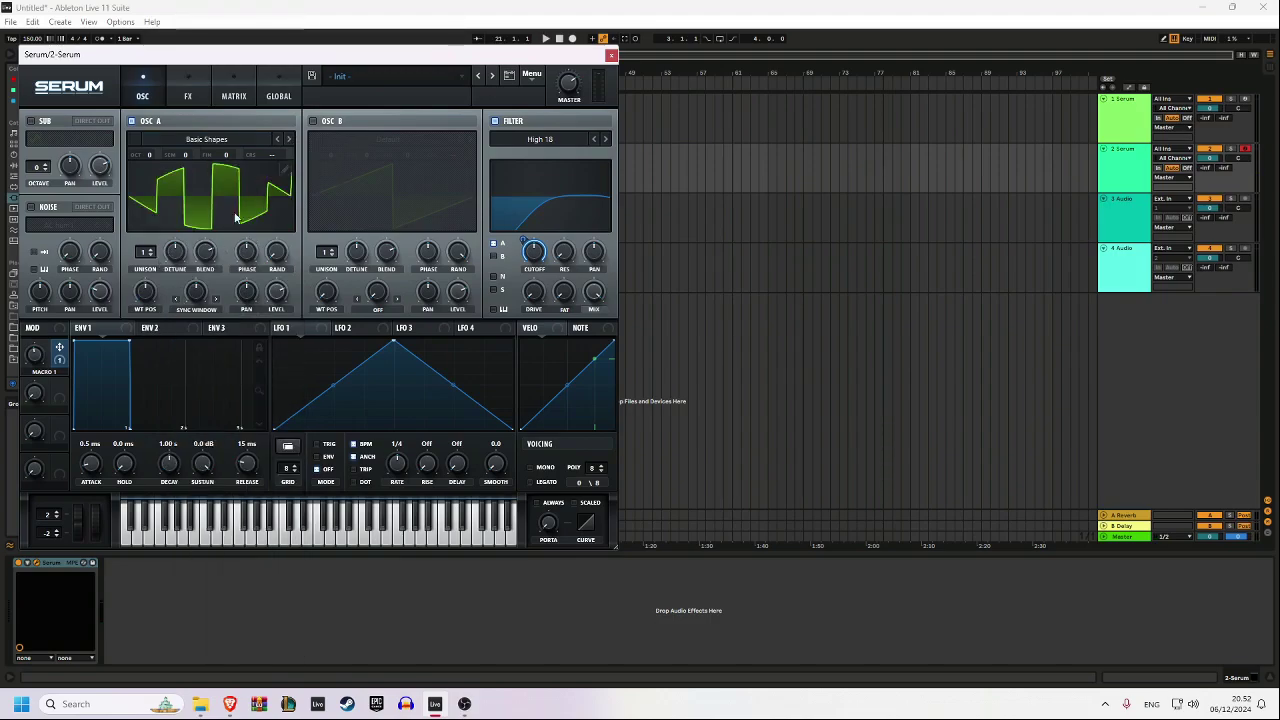
click(530, 74)
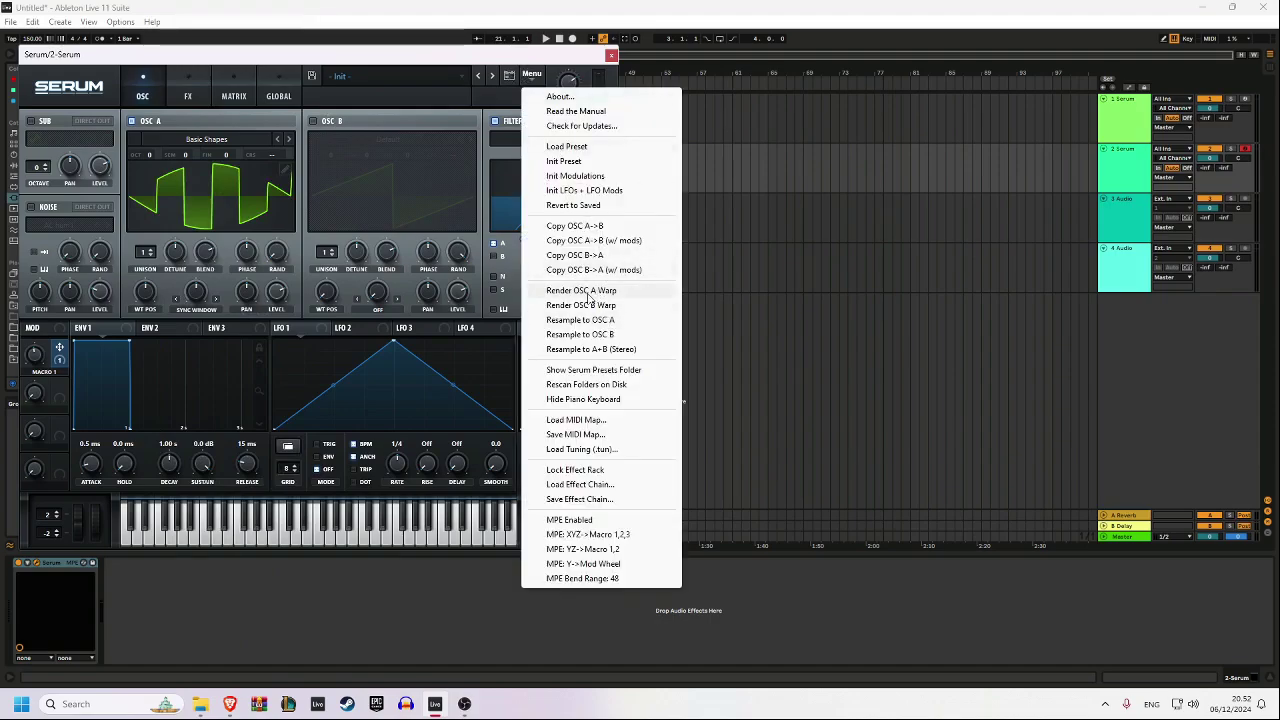
click(588, 292)
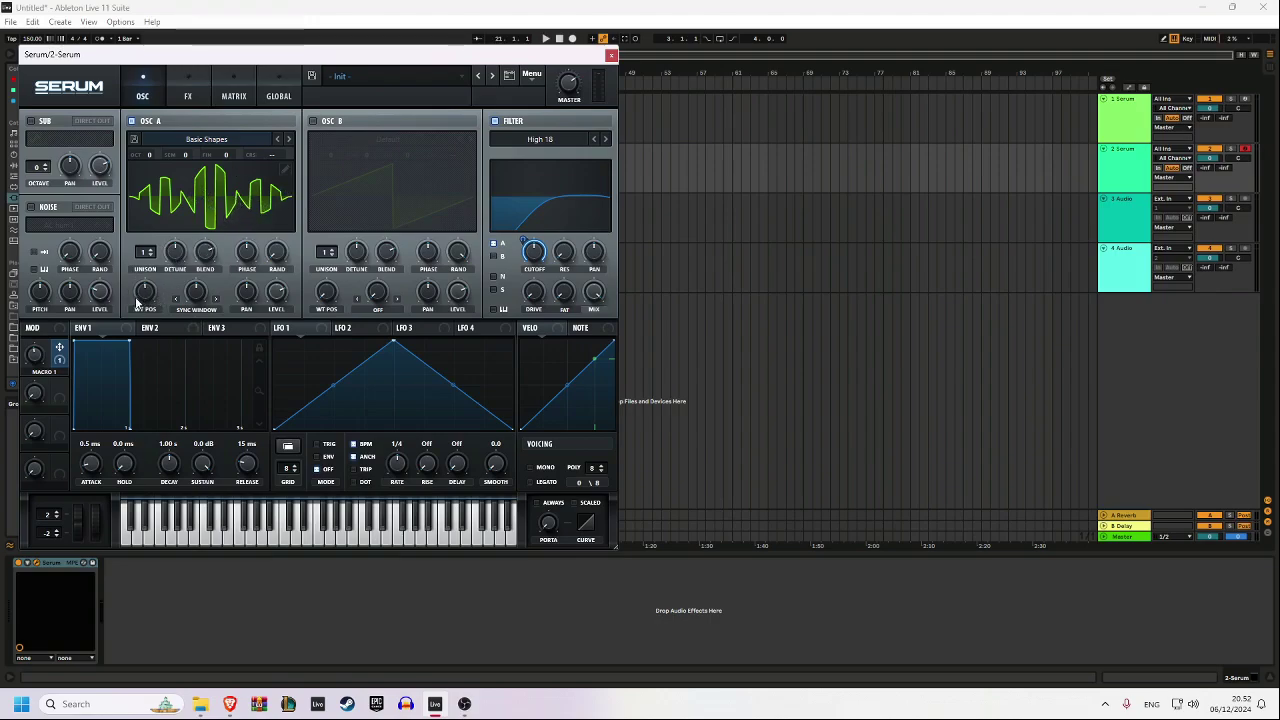
- Turn off oscillator A's warp and adjust the position within the rendered wavetable
click(196, 313)
click(196, 320)
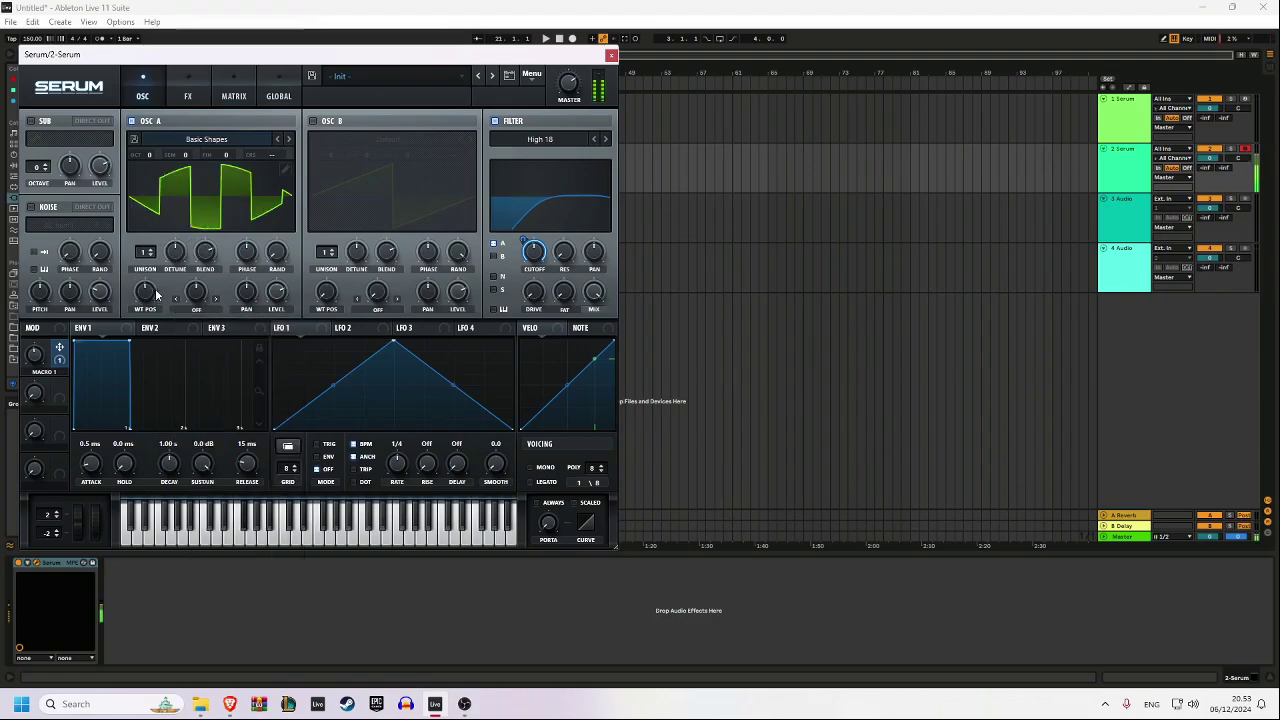
mouse_move(156, 294)
mouse_down()
mouse_move(165, 280)
mouse_move(166, 308)
mouse_move(155, 307)
mouse_up()
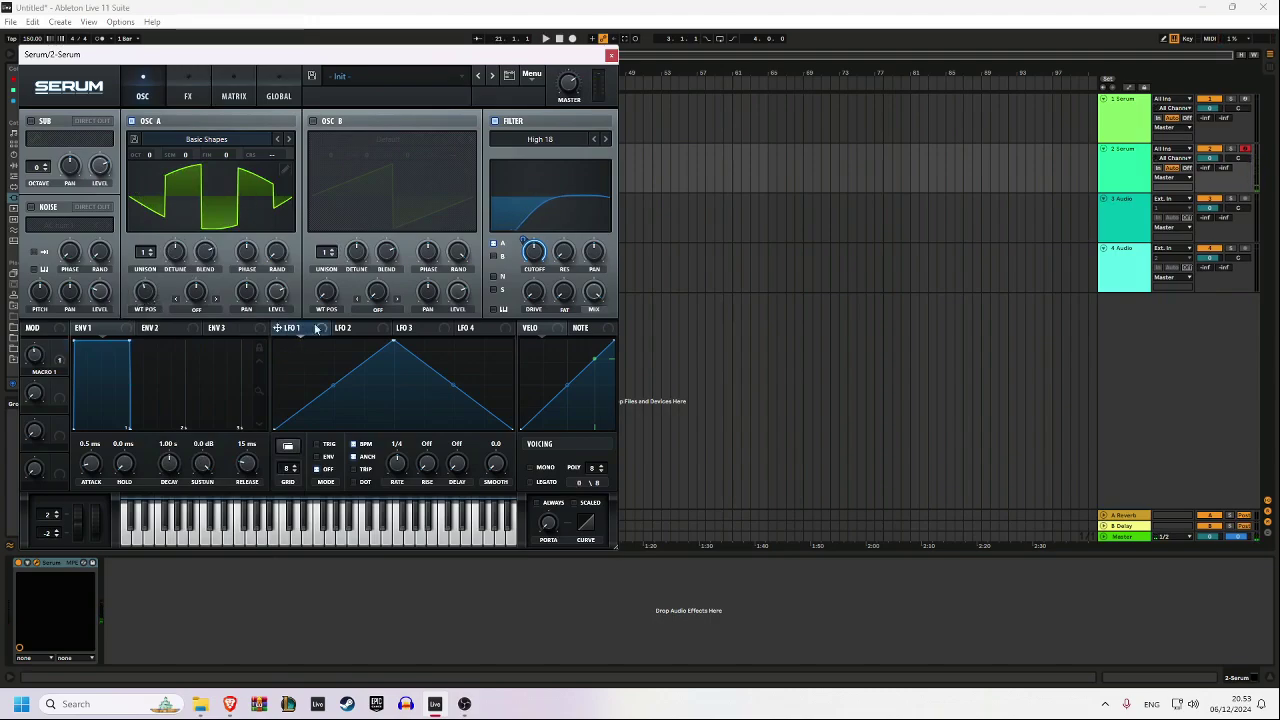
- Modulate oscillator A's coarse pitch with LFO 1, link Macro 1 to the LFO's unsynced rate and bring the macro to 36%
mouse_move(316, 329)
mouse_down()
mouse_move(302, 156)
mouse_move(288, 158)
mouse_up()
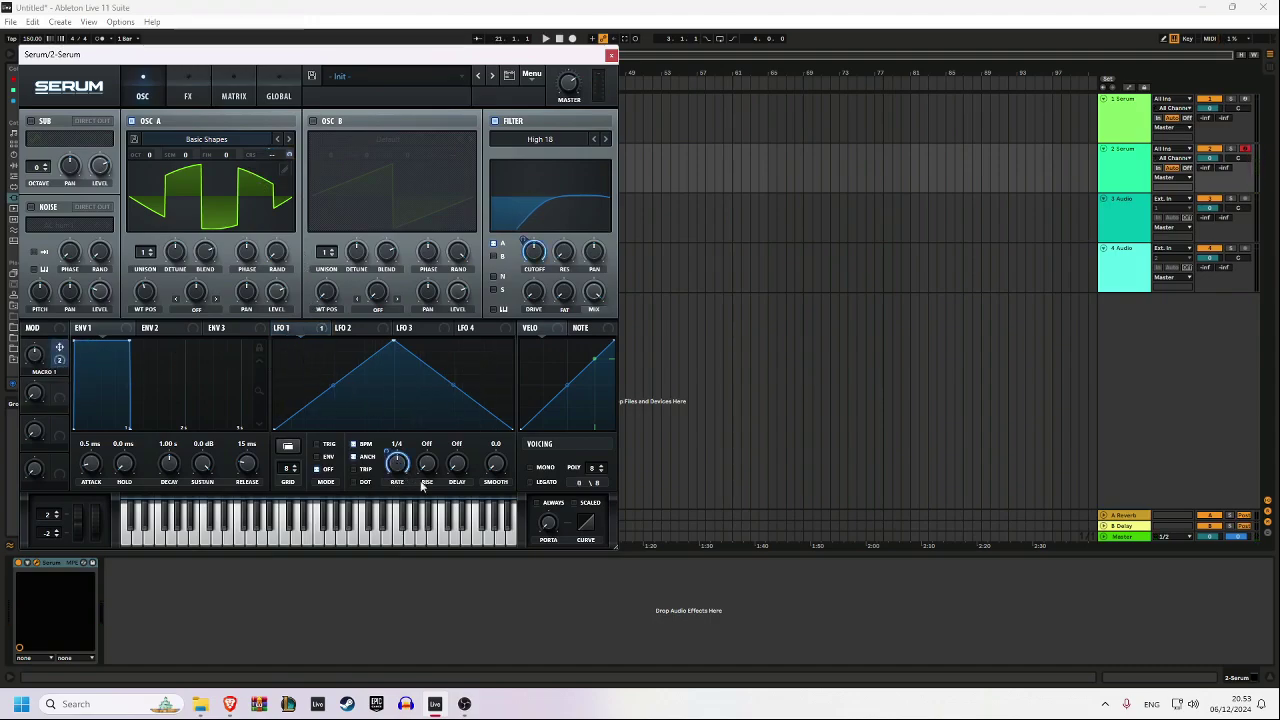
click(360, 446)
mouse_move(48, 374)
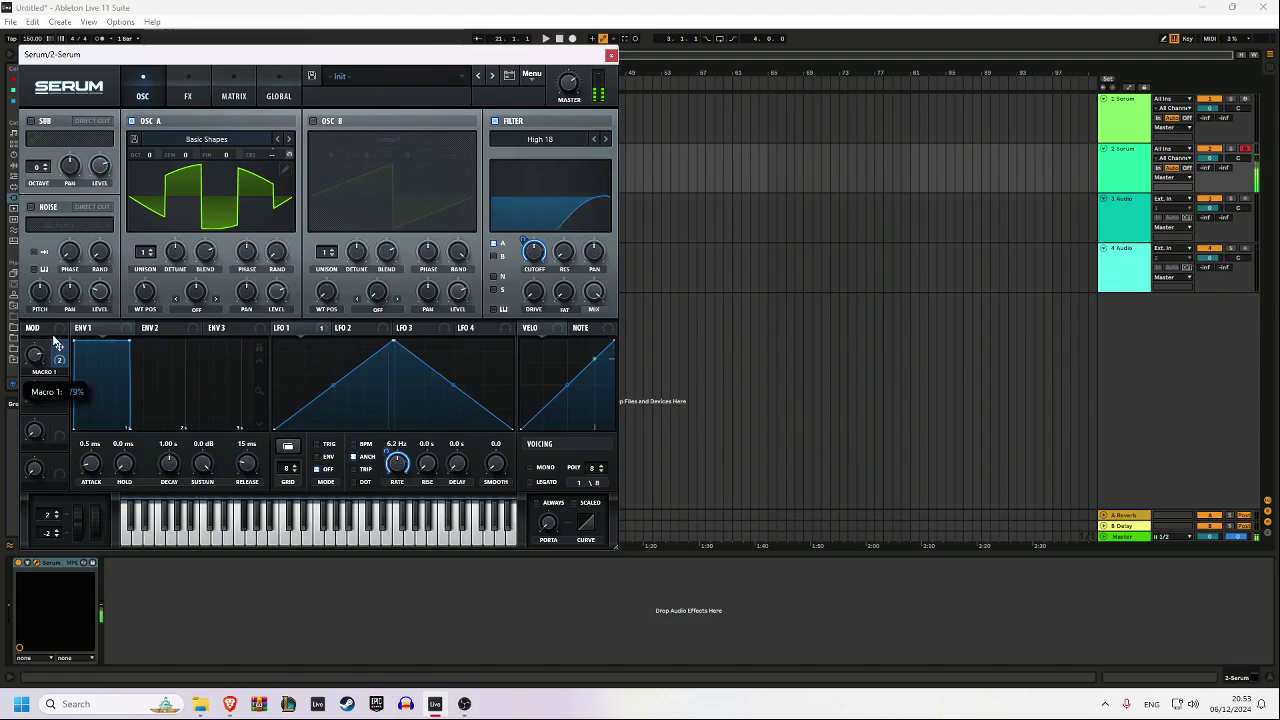
drag(48, 374, 46, 400)
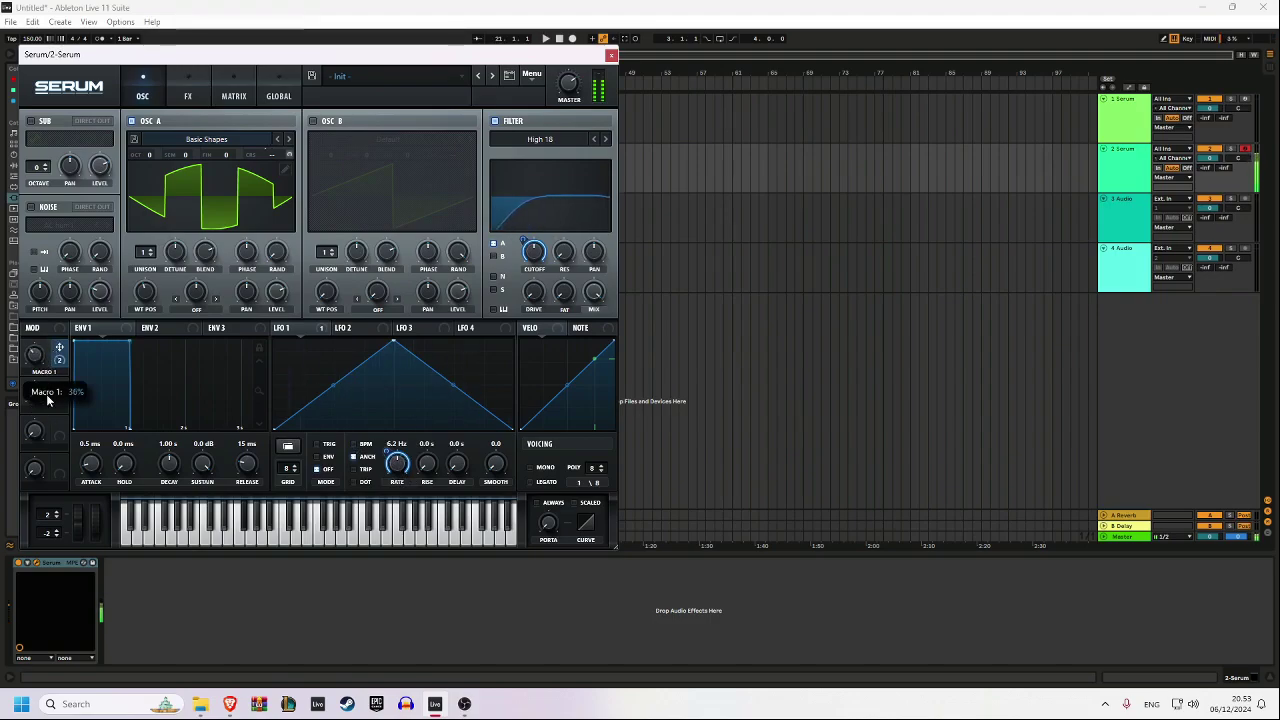
- Reduce the amount of Macro 1's modulation of the filter cutoff in the modulation matrix
click(233, 96)
drag(220, 168, 192, 172)
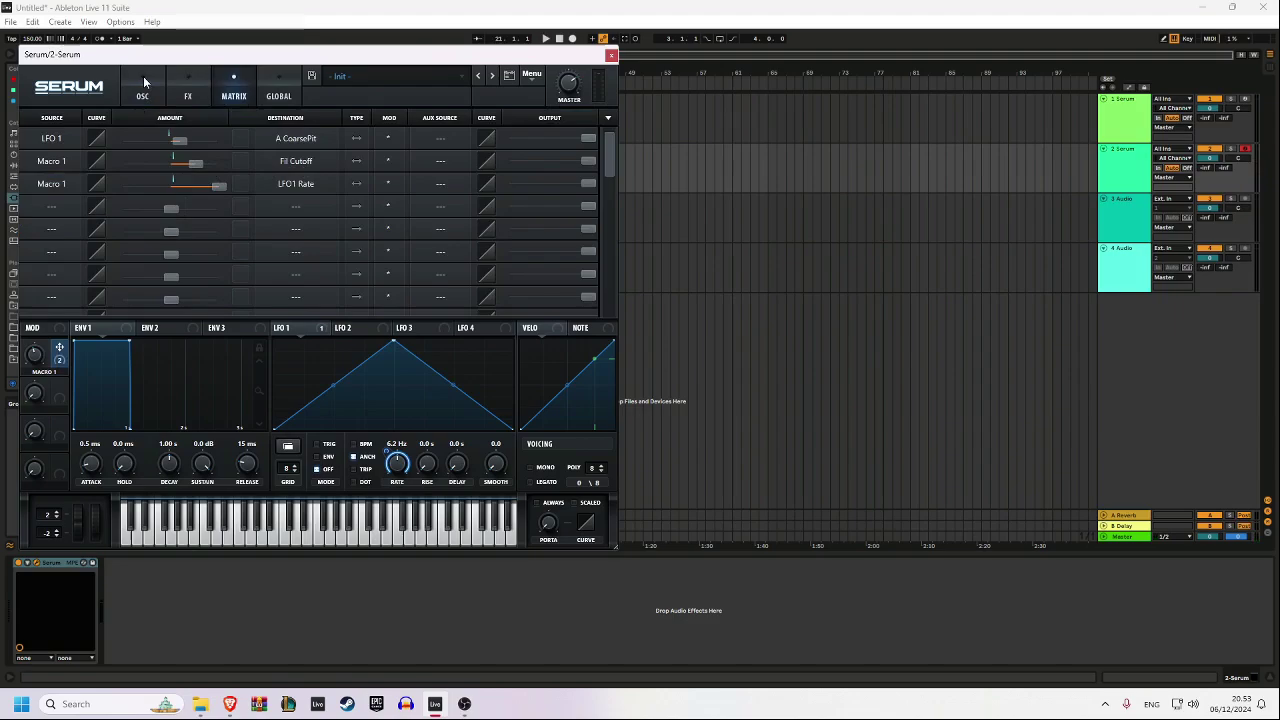
- Set the amount of Macro 1's modulation of the filter cutoff to 43 in the modulation matrix
drag(191, 167, 188, 167)
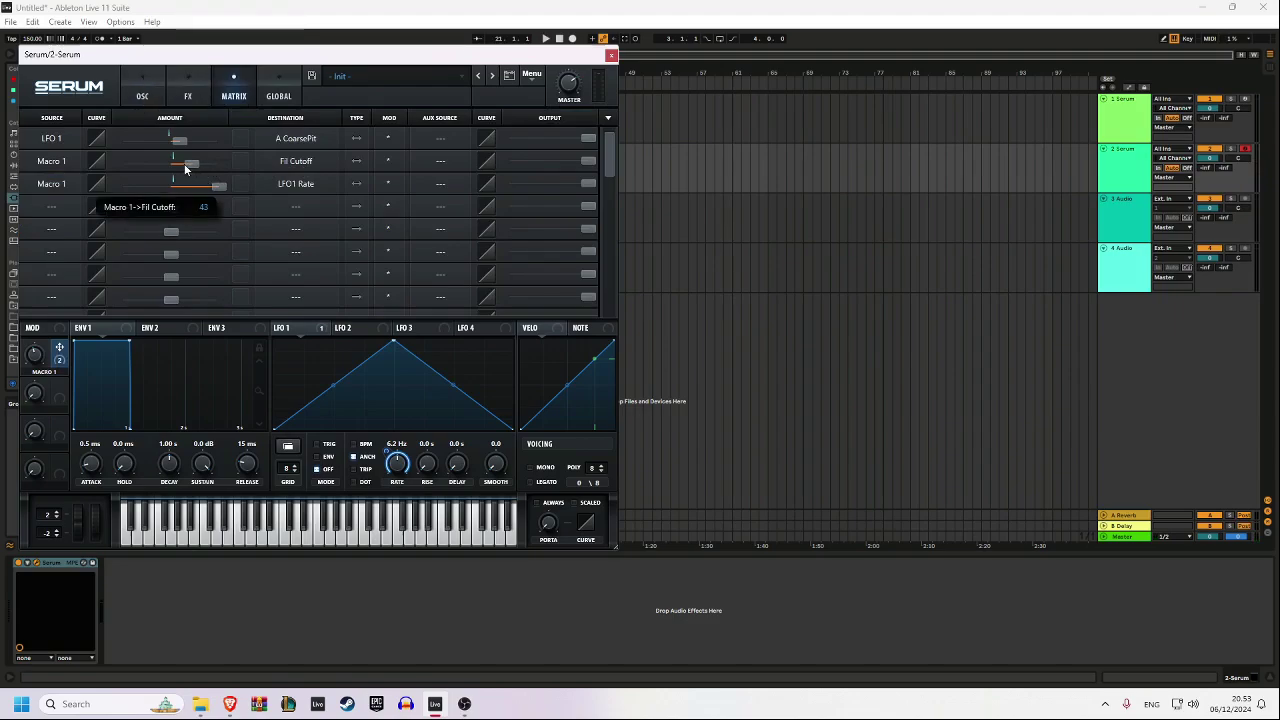
click(142, 96)
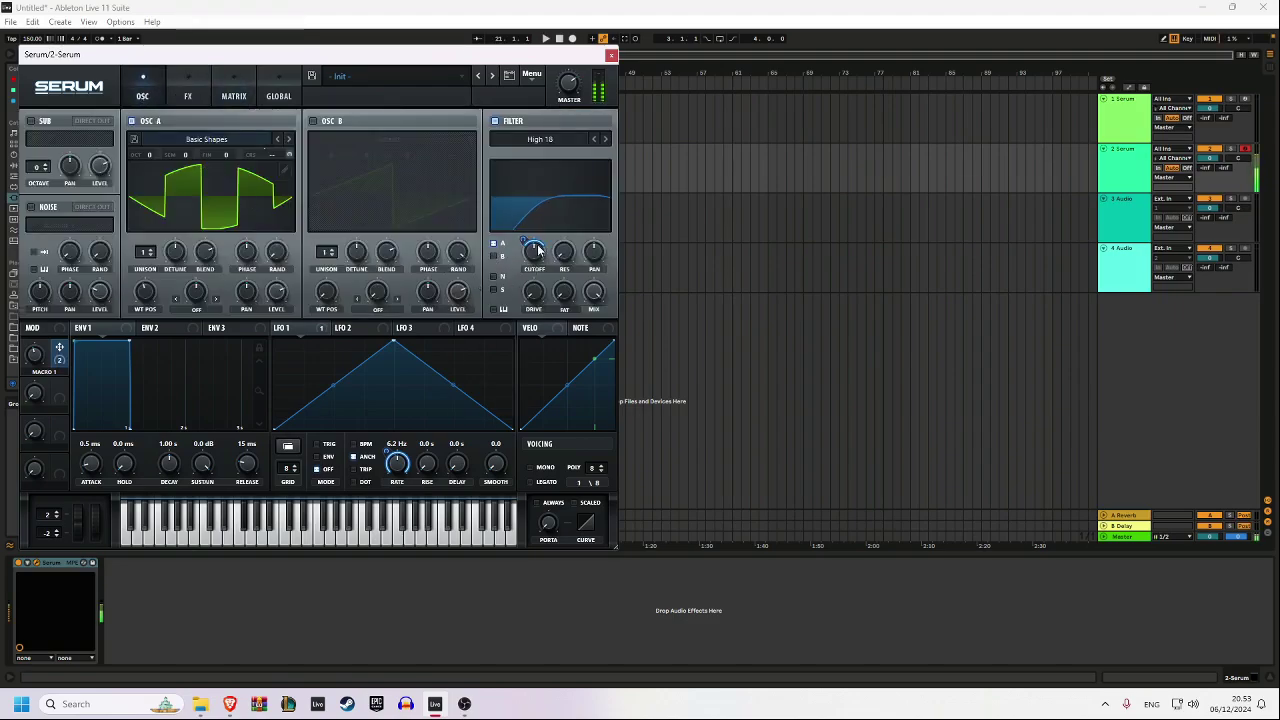
mouse_move(57, 331)
mouse_down()
mouse_move(58, 408)
mouse_move(63, 352)
mouse_up()
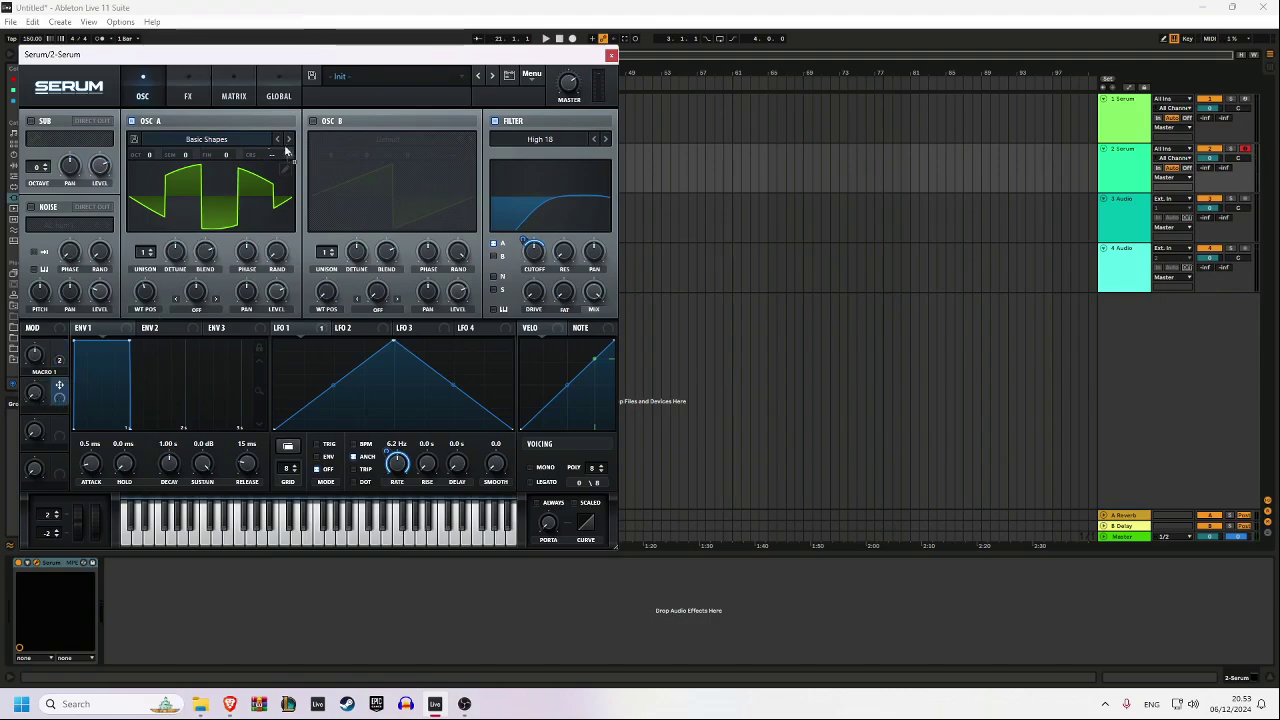
- Link Macro 2 to oscillator A's coarse pitch and adjust the macro while playing a note
mouse_move(33, 394)
mouse_down()
mouse_move(61, 299)
mouse_move(53, 393)
mouse_up()
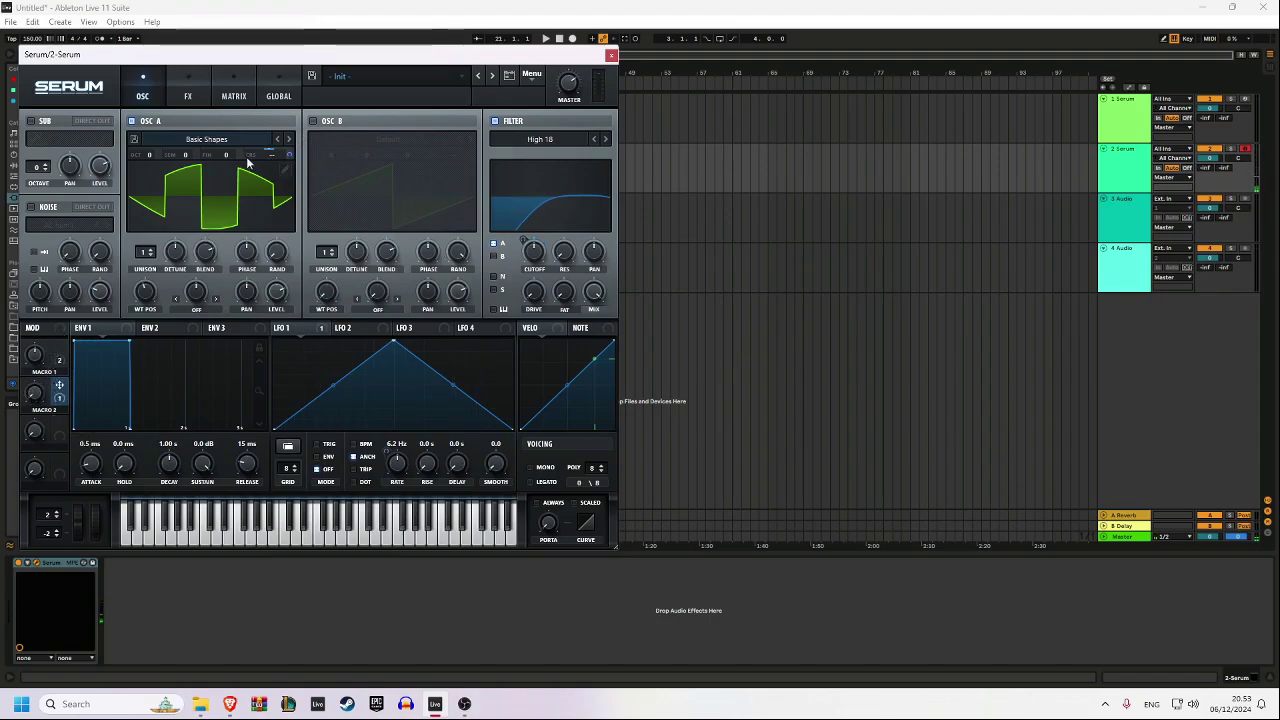
drag(33, 395, 75, 358)
key(a)
- Enable the EQ effect, switch its low band to low cut and reduce that band's Q
click(200, 93)
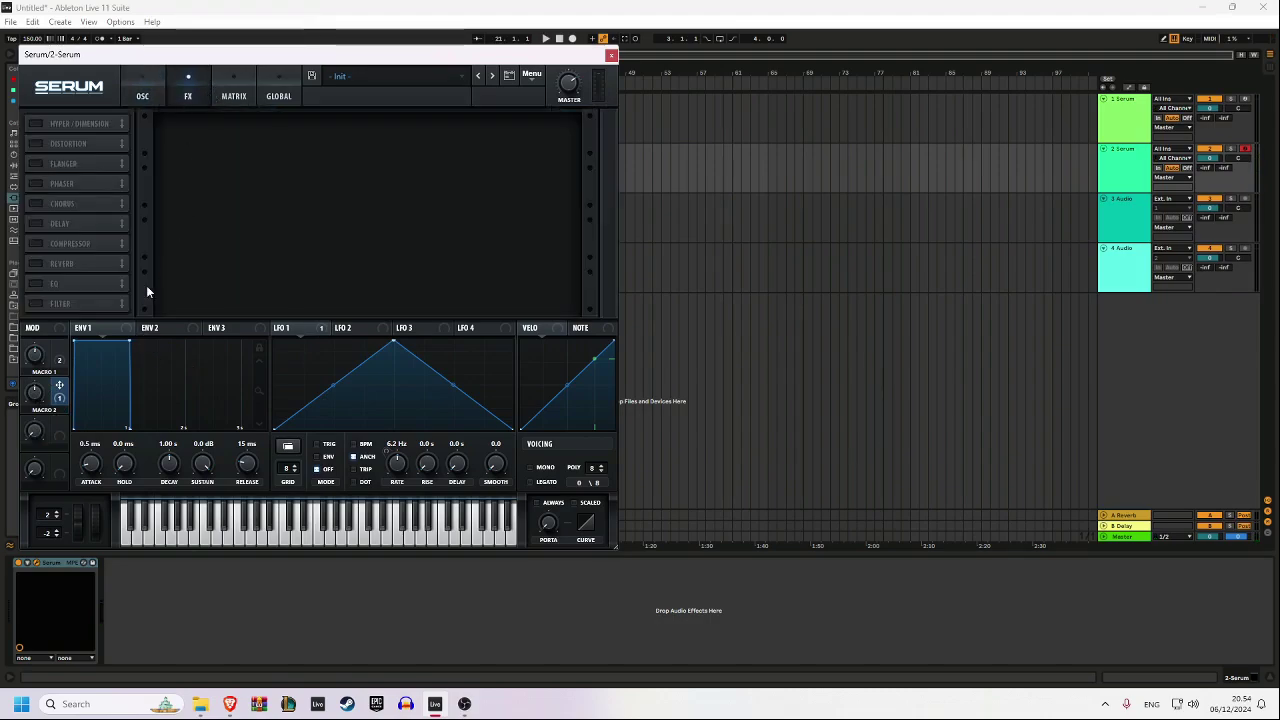
click(35, 284)
click(328, 149)
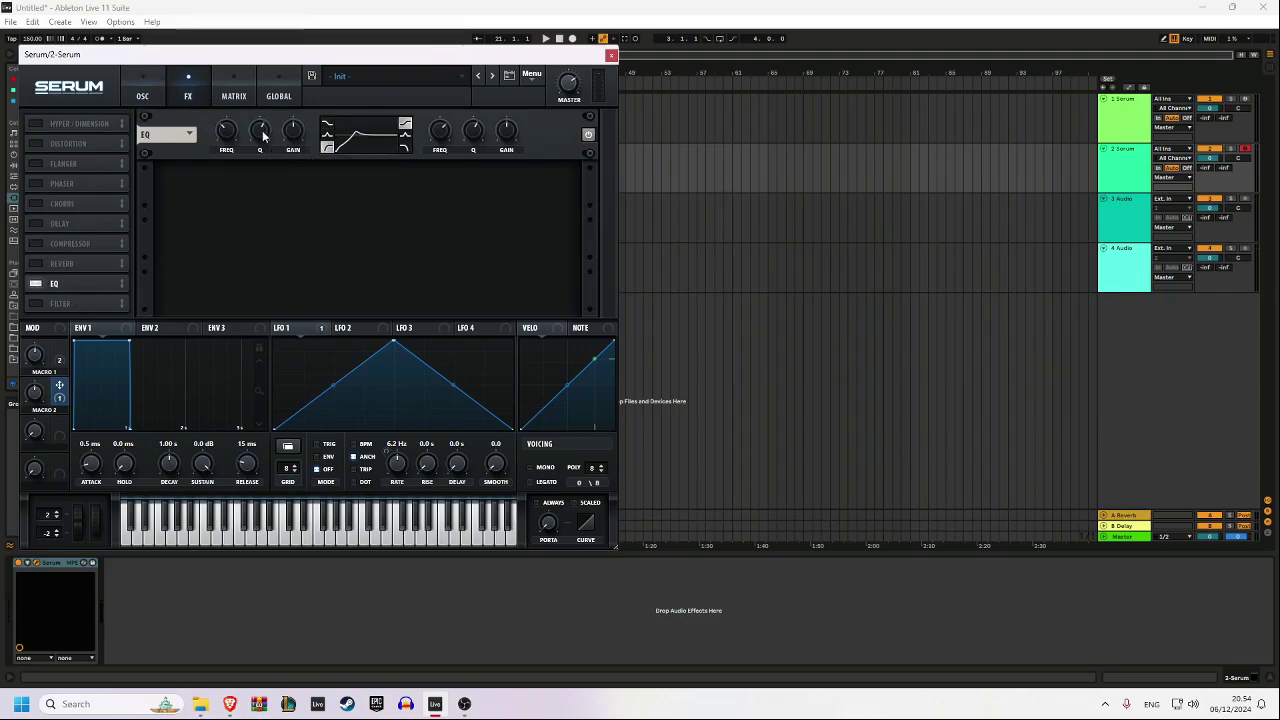
mouse_move(264, 143)
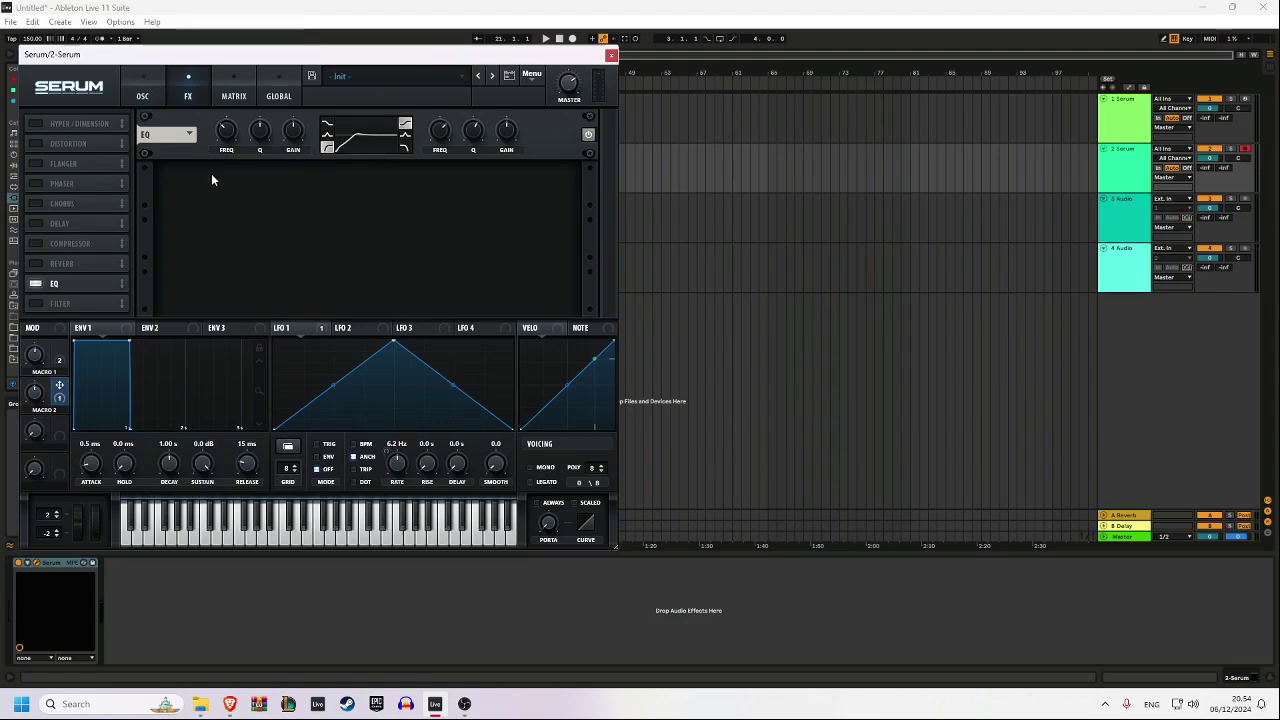
click(155, 88)
- Enable the Reverb effect and adjust its decay
click(187, 92)
click(45, 262)
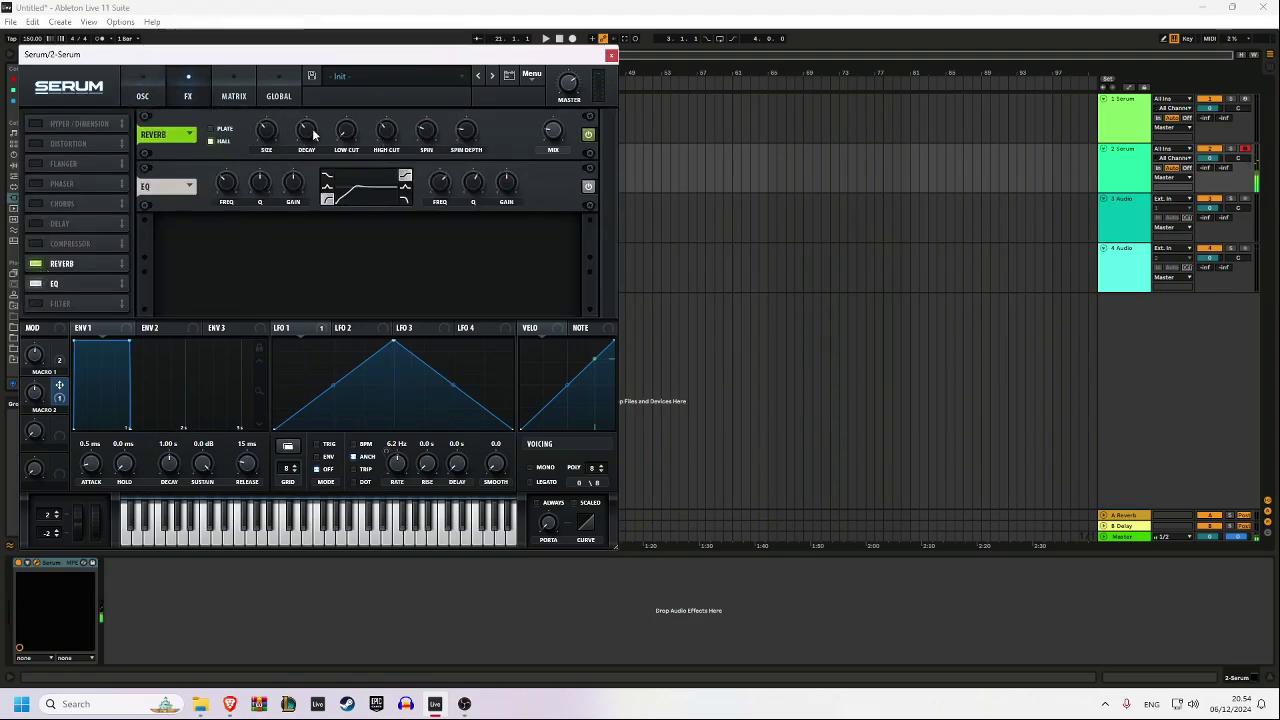
drag(313, 134, 308, 163)
- Enable the Delay effect, turn off its BPM sync and set the delay times to about 10 ms left and 13 ms right
click(35, 223)
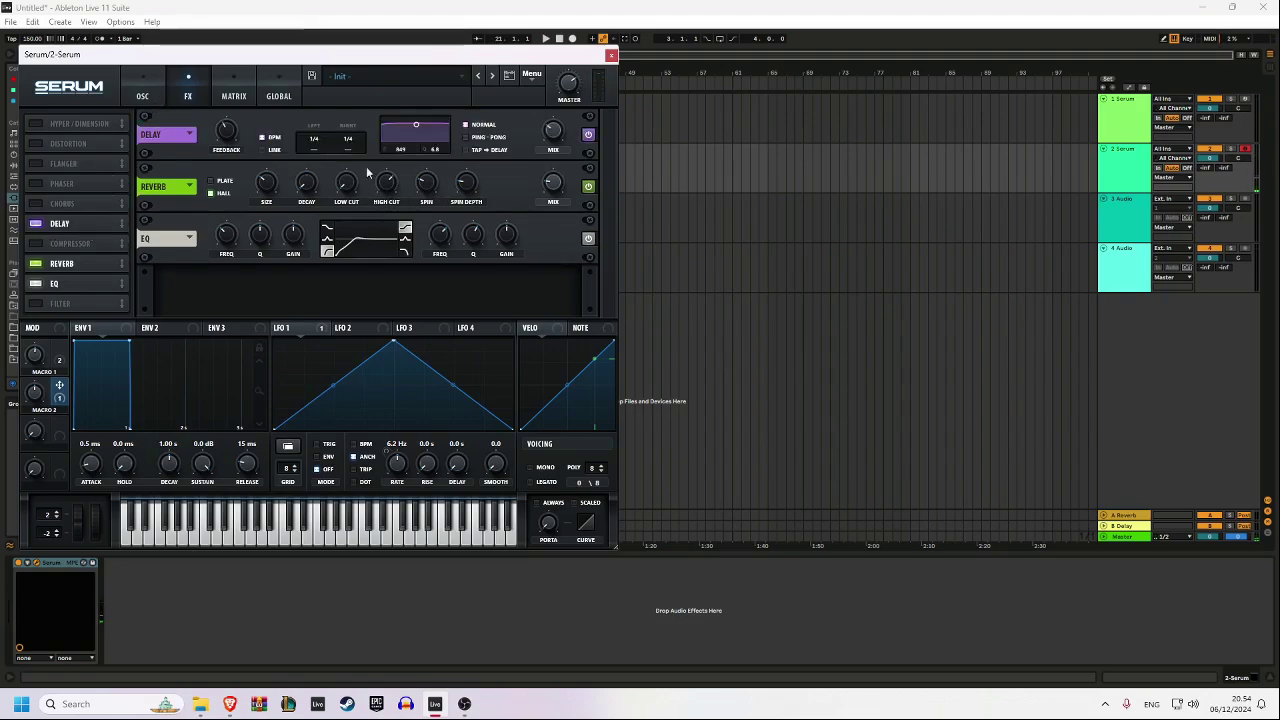
click(263, 138)
drag(320, 140, 349, 179)
drag(350, 148, 351, 142)
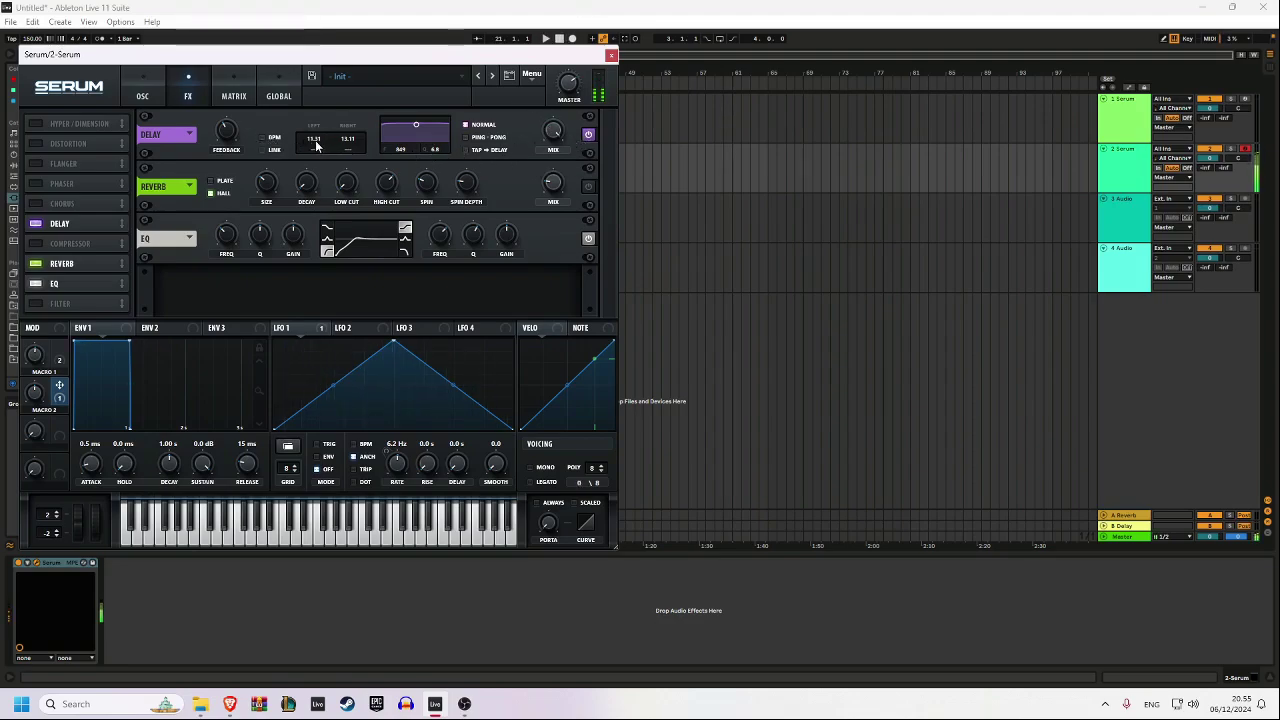
mouse_move(351, 146)
mouse_down()
mouse_move(316, 145)
mouse_move(344, 146)
mouse_up()
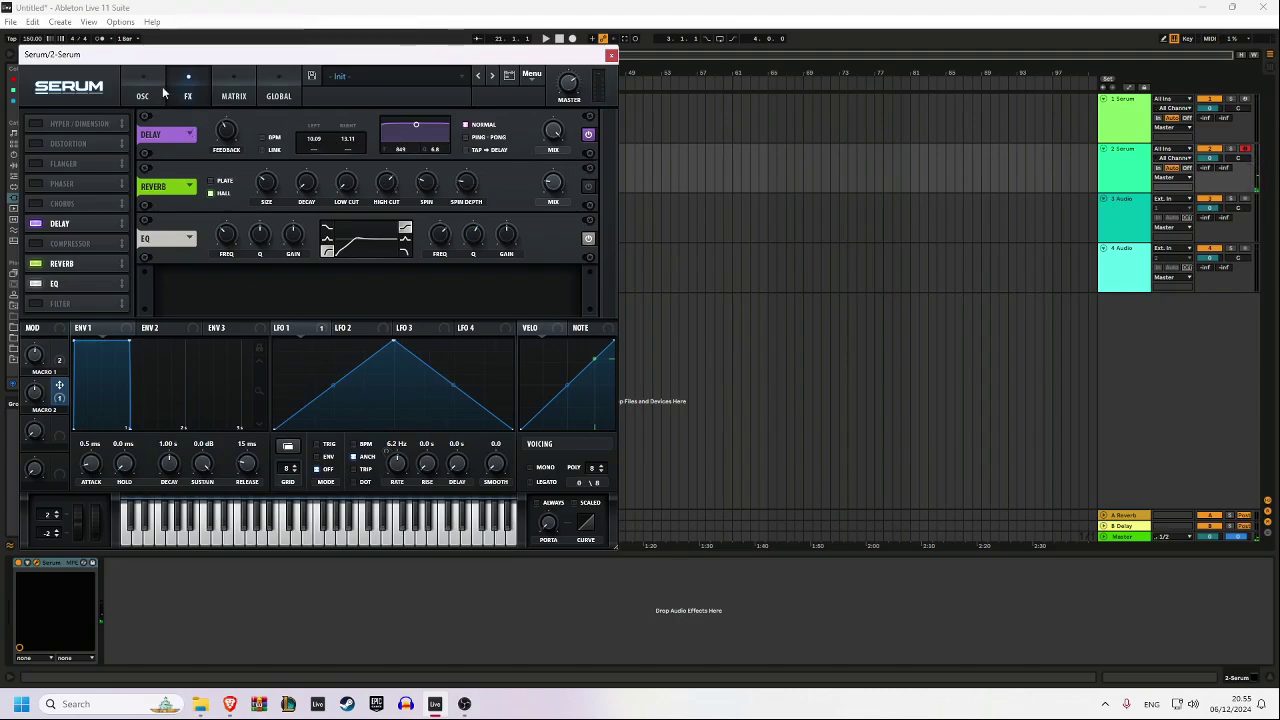
- Switch the Reverb back on and play test notes to audition the patch
click(588, 186)
click(150, 92)
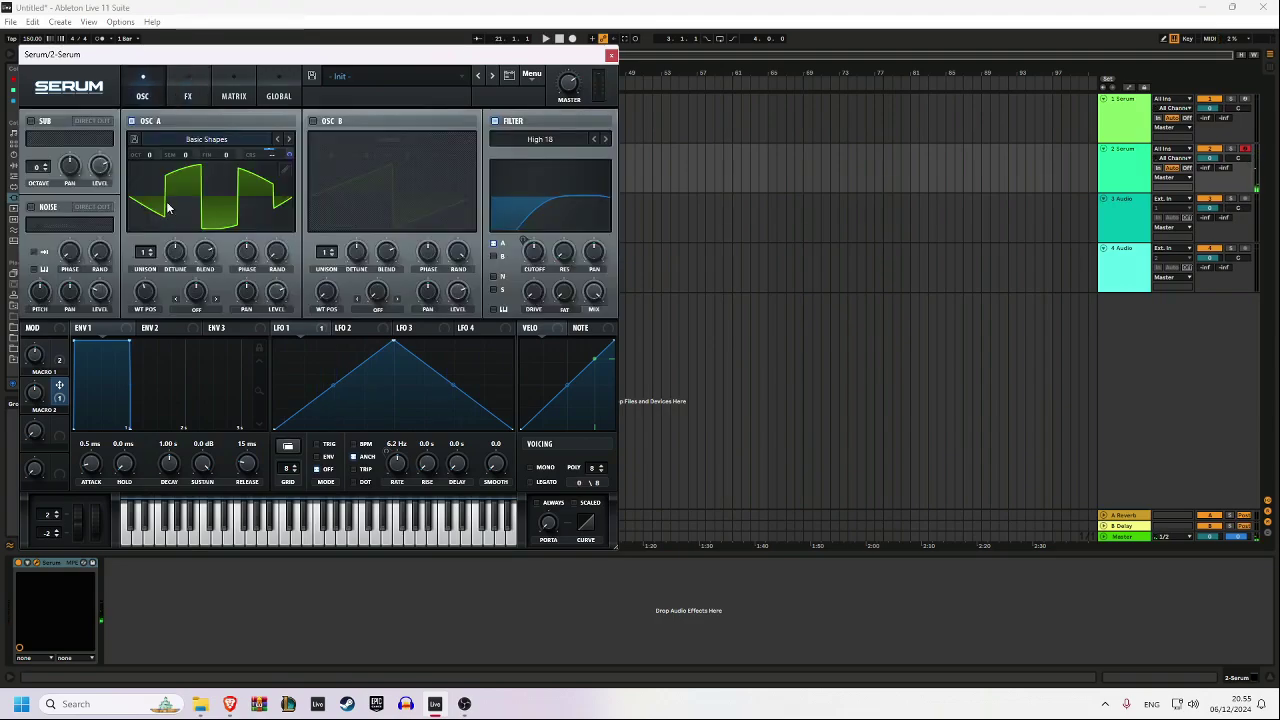
click(187, 92)
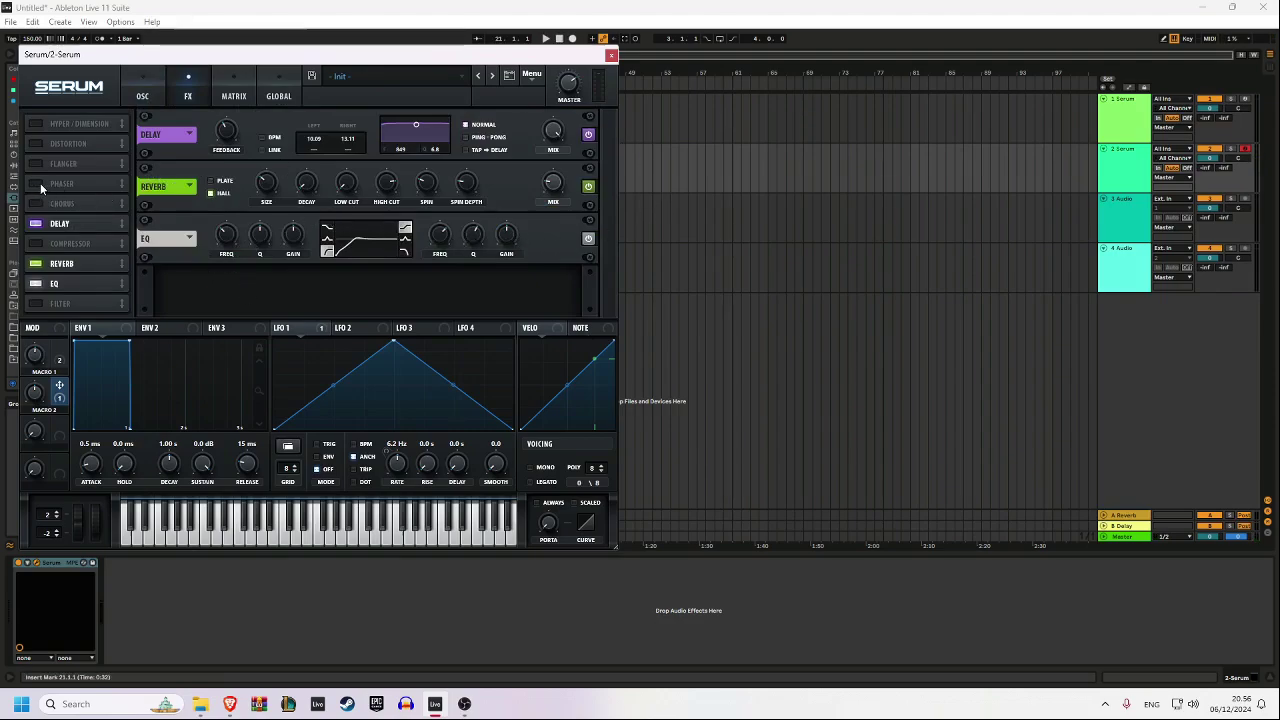
click(143, 95)
key(f)
key(f)
key(f)
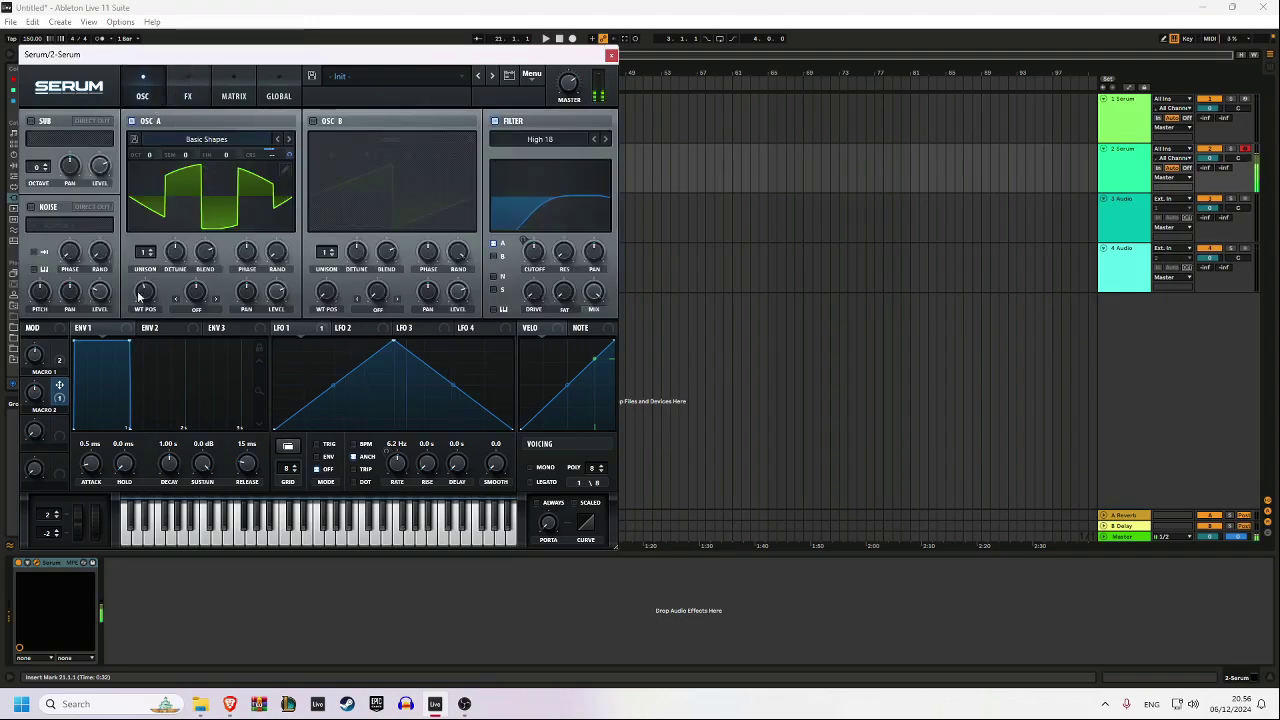
- Link Macro 2 to the delay feedback with an amount of 23 and sweep the macro while playing notes
click(188, 96)
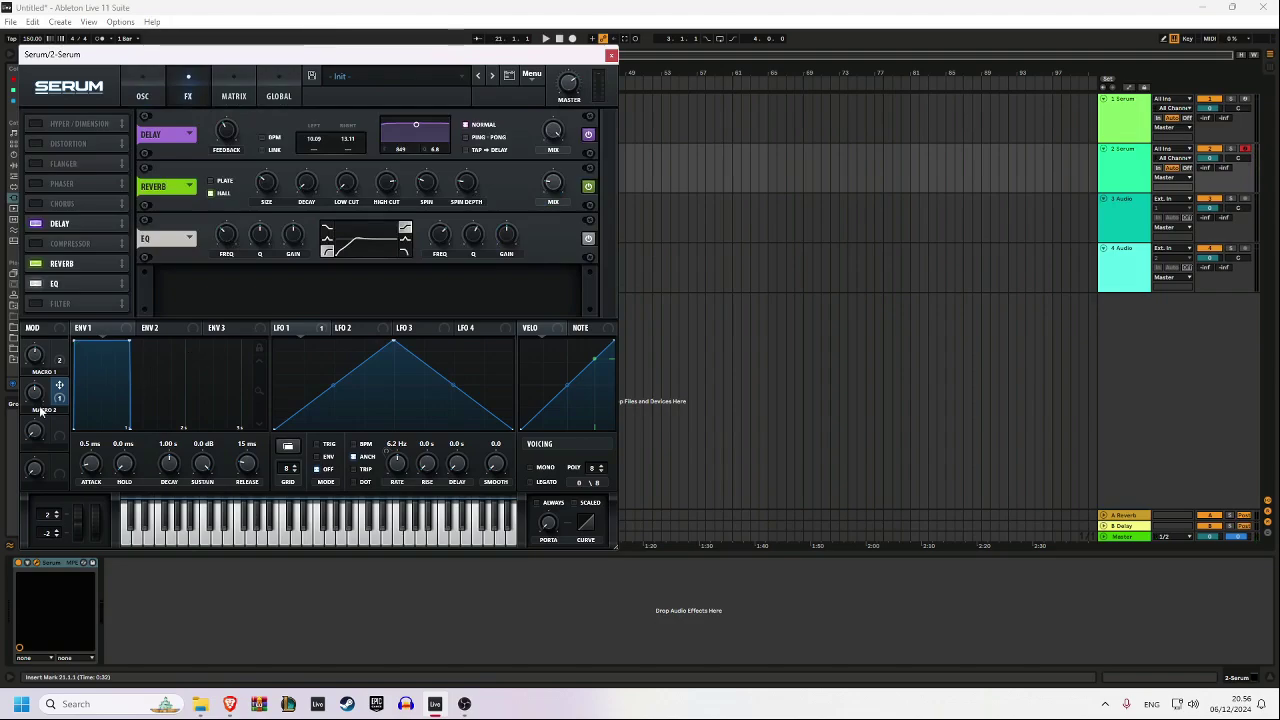
drag(229, 135, 227, 128)
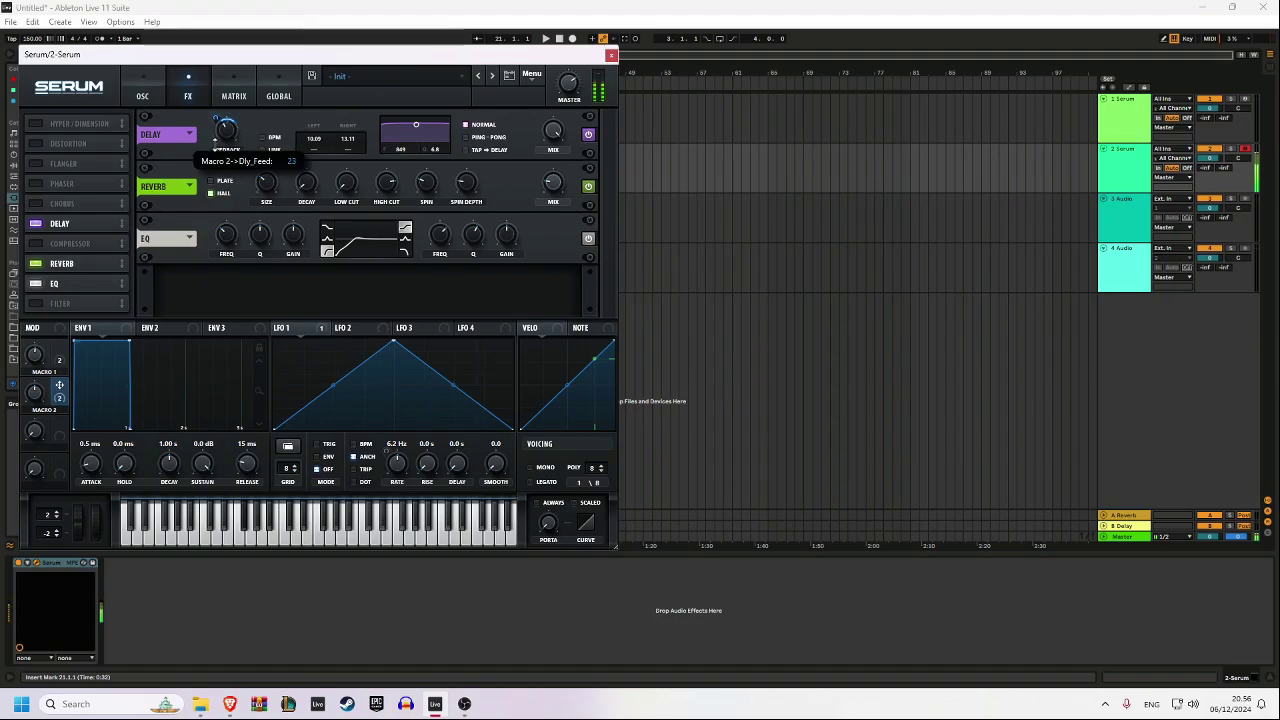
click(142, 92)
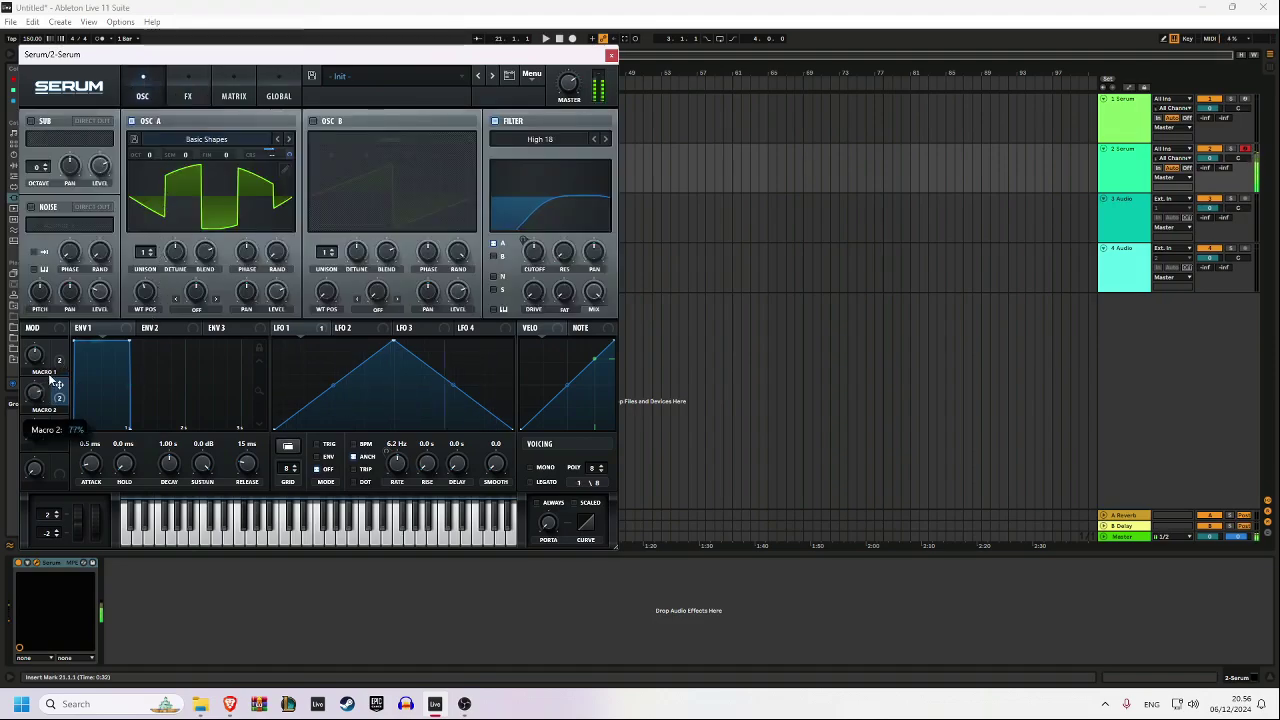
drag(56, 390, 110, 480)
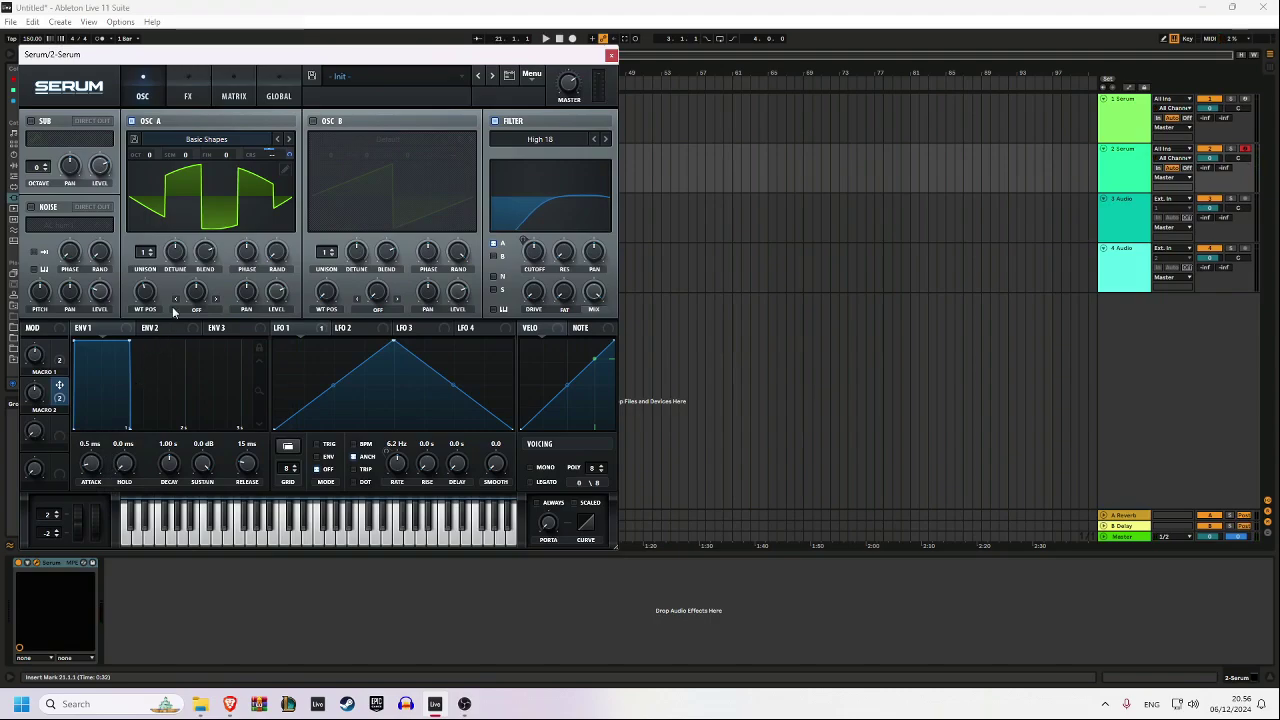
key(t)
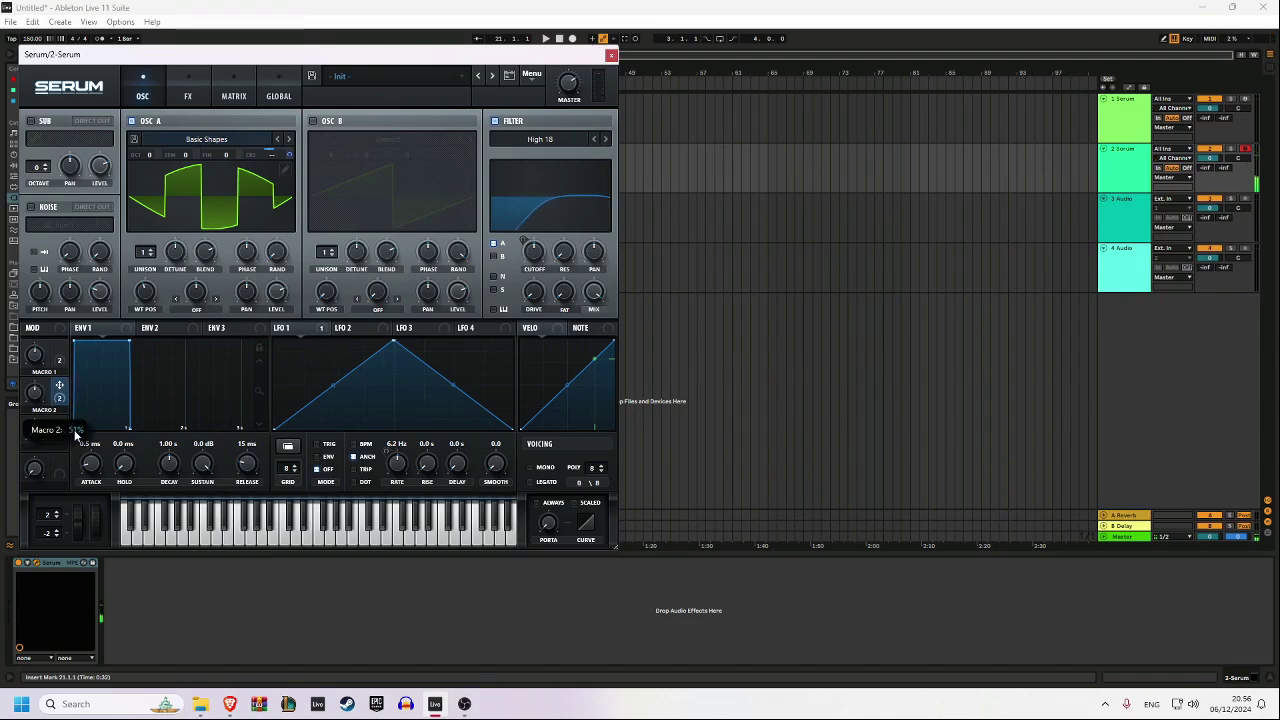
key(t)
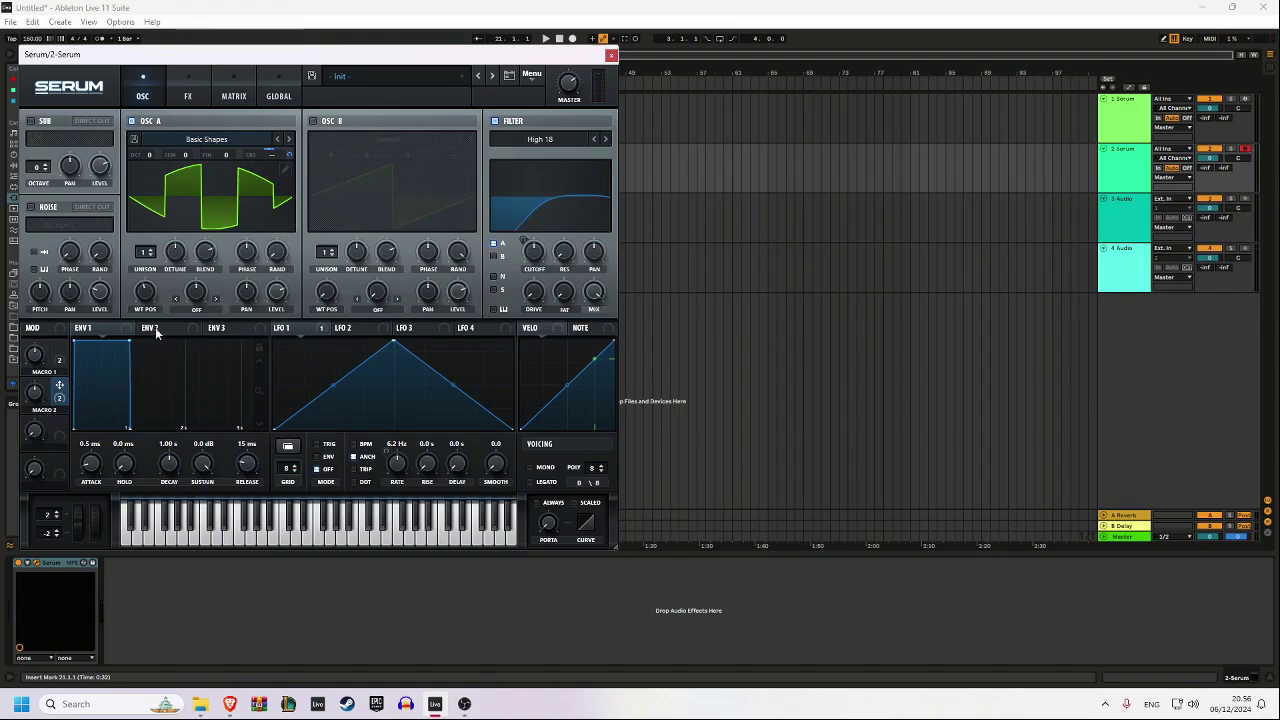
- Modulate the X position of LFO 1's peak point with Macro 3 through LFO Bus 1
right_click(393, 342)
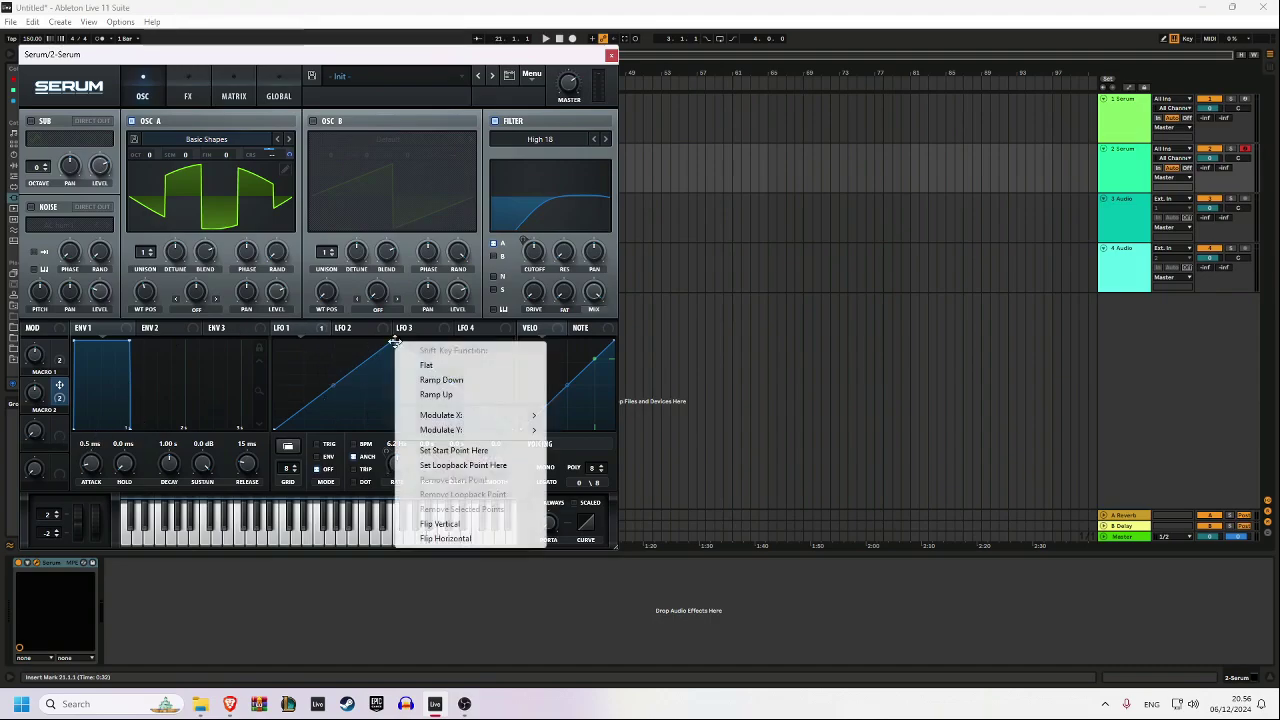
mouse_move(500, 414)
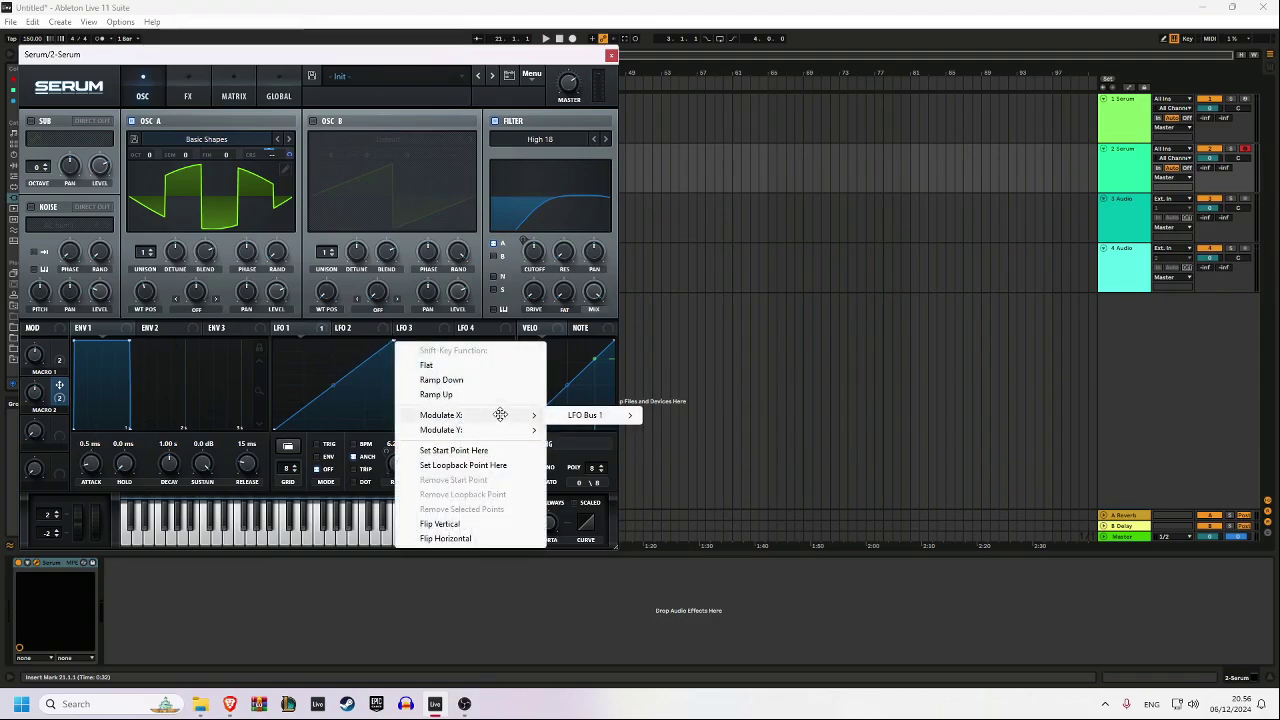
mouse_move(581, 412)
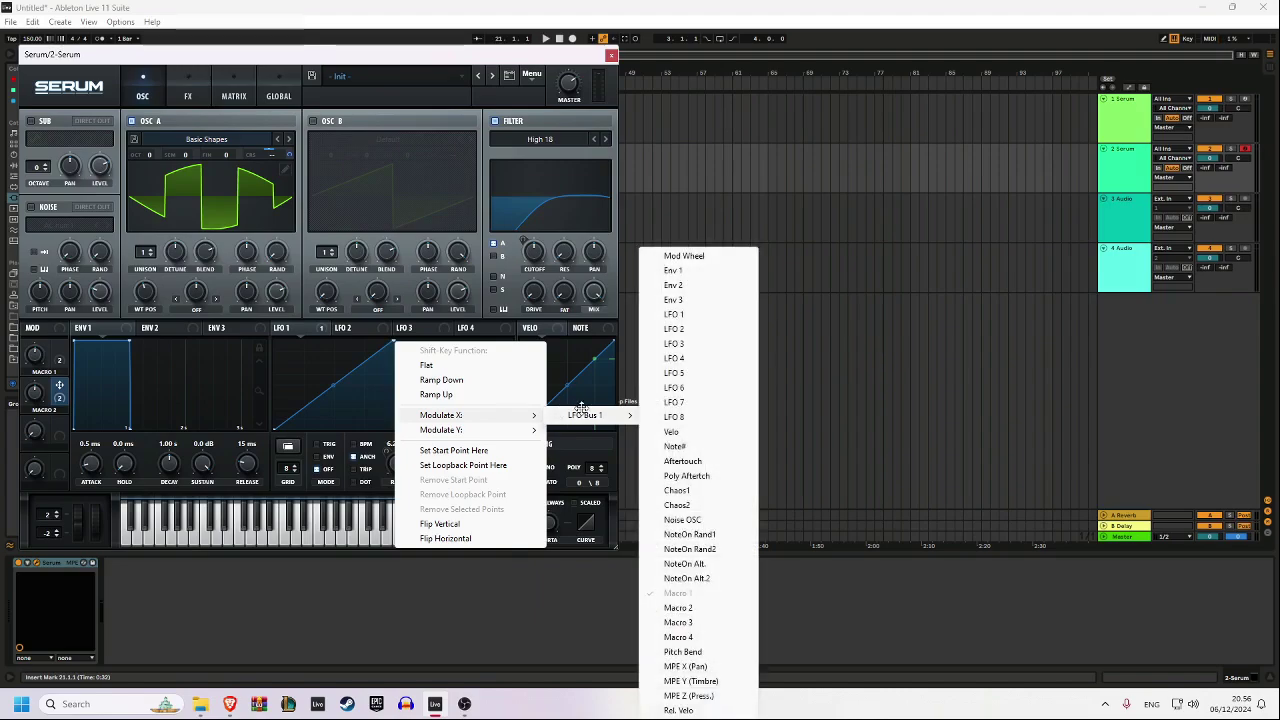
click(697, 622)
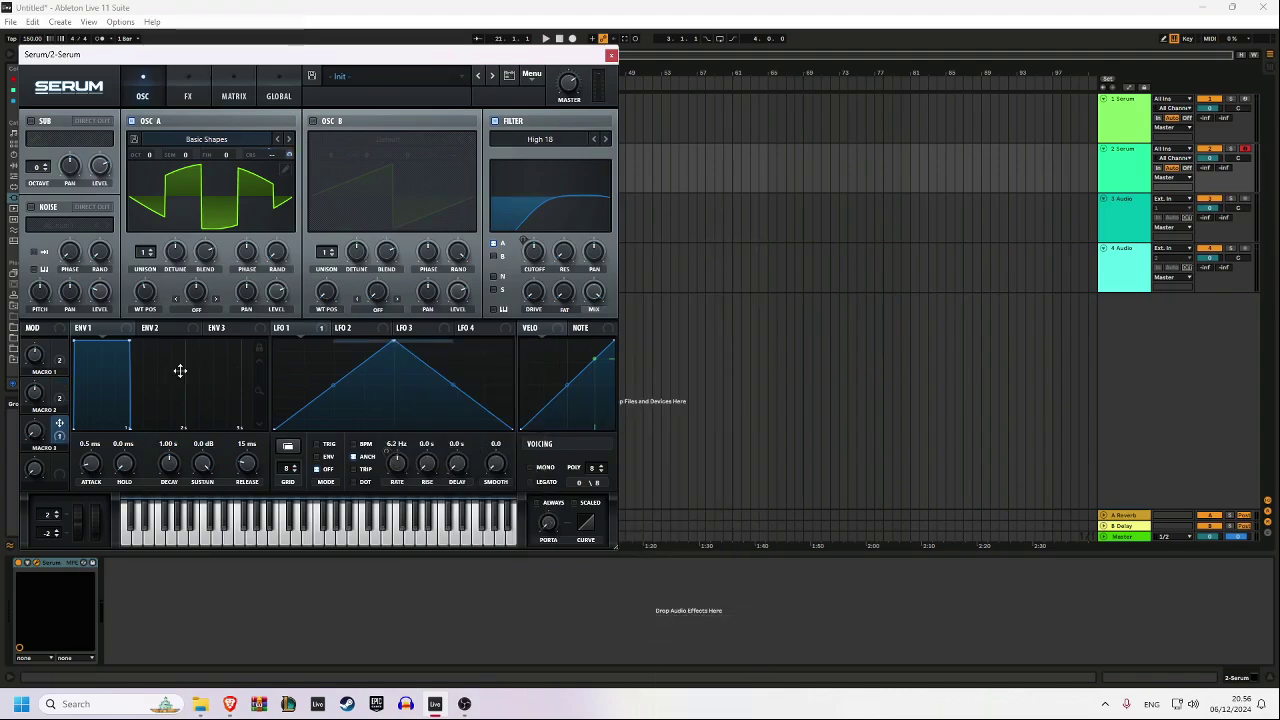
- Modulate the curves of LFO 1's rising and falling segments with Macro 3 through LFO Bus 2 and LFO Bus 3
right_click(336, 383)
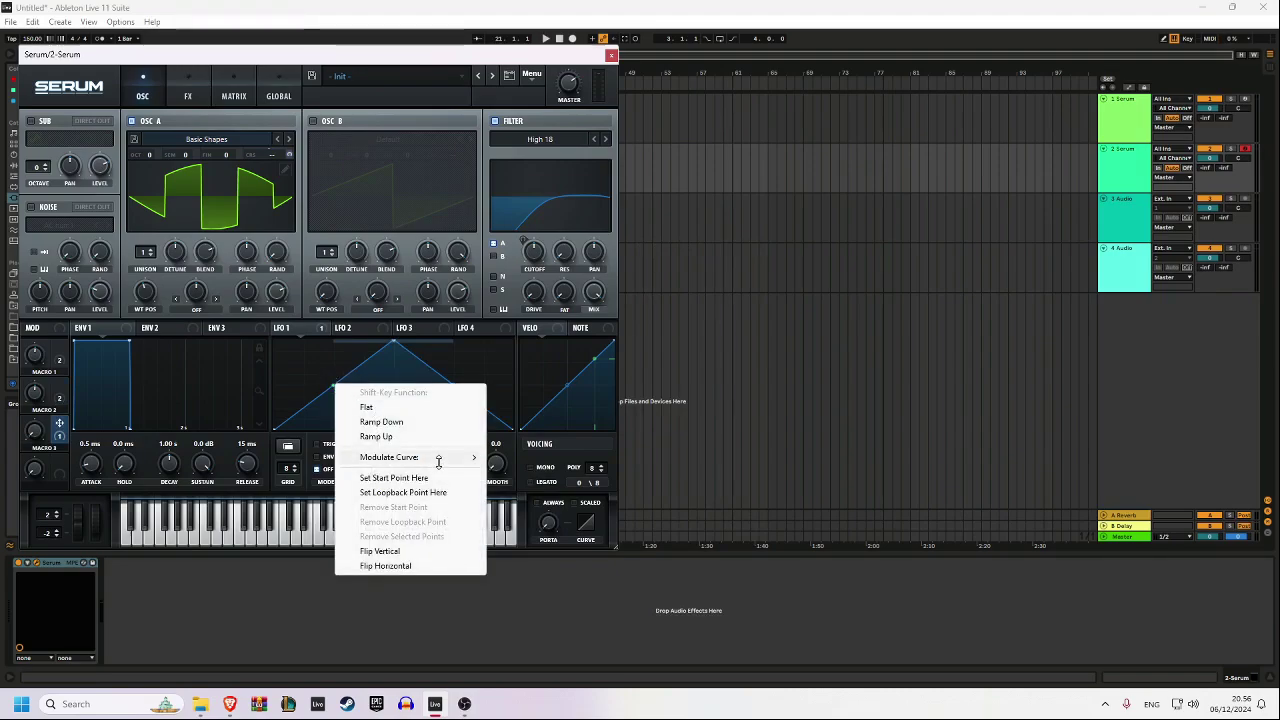
mouse_move(438, 458)
mouse_move(540, 474)
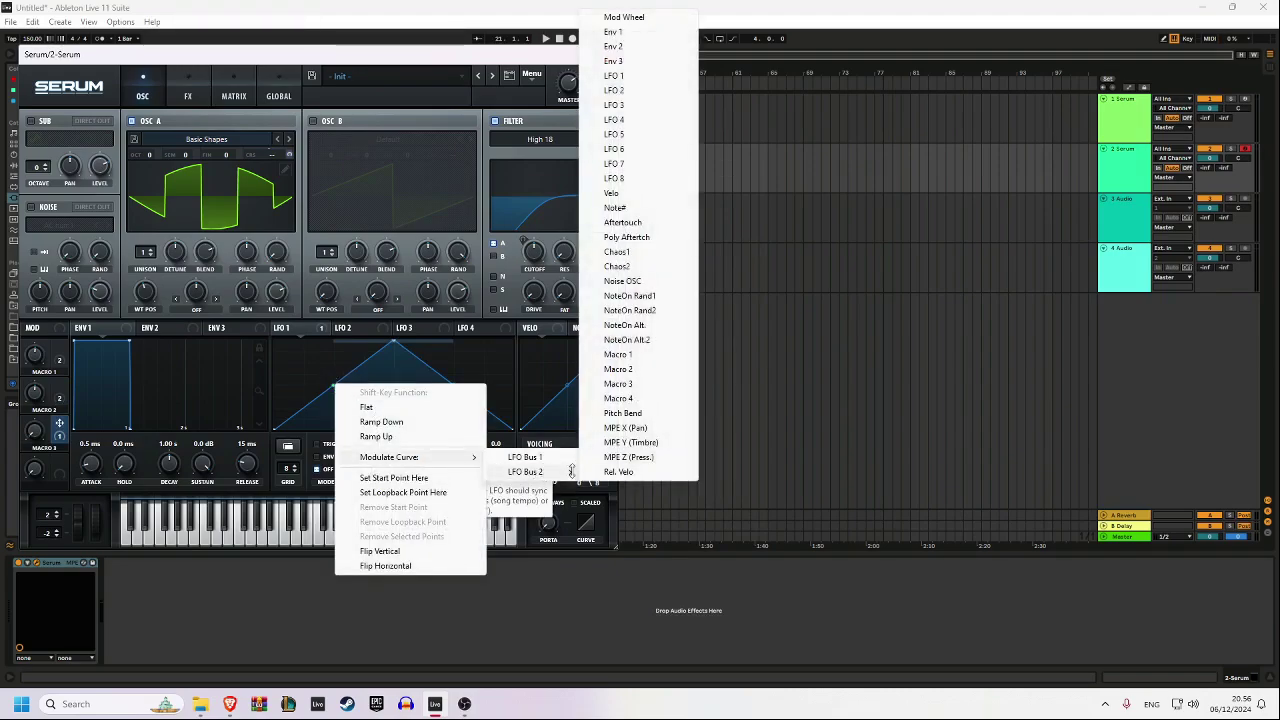
click(643, 383)
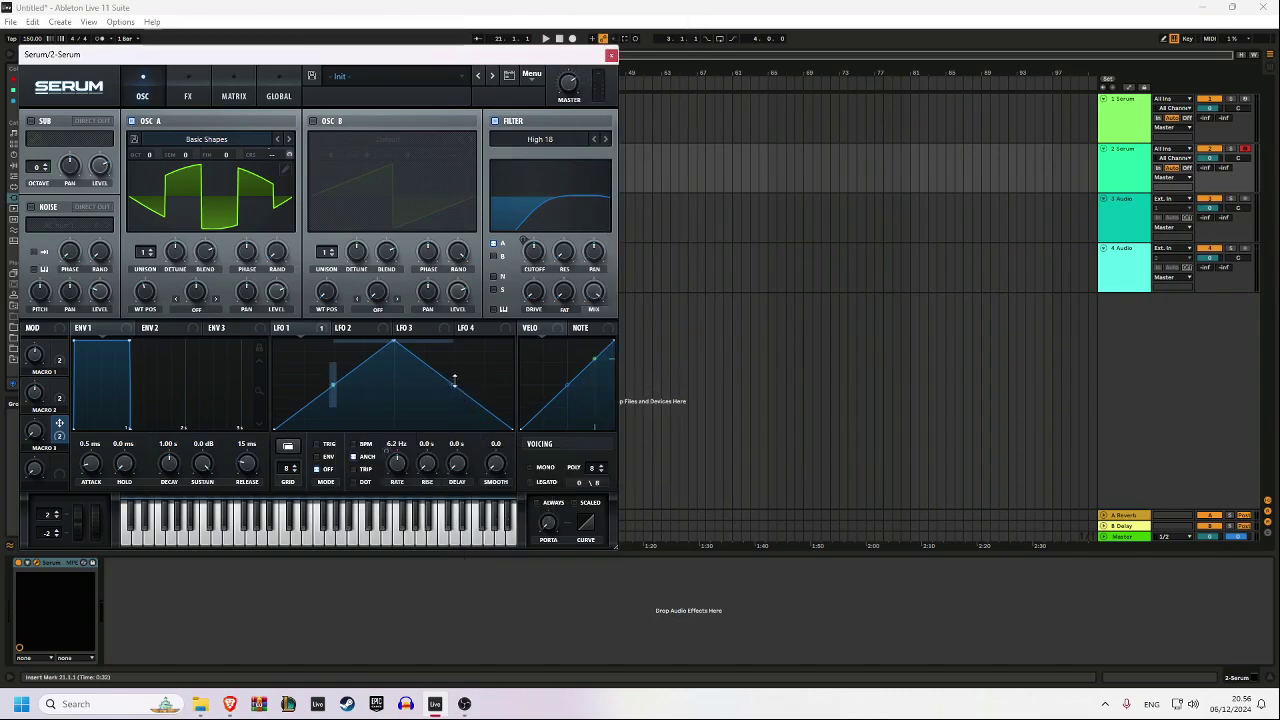
right_click(454, 381)
mouse_move(560, 456)
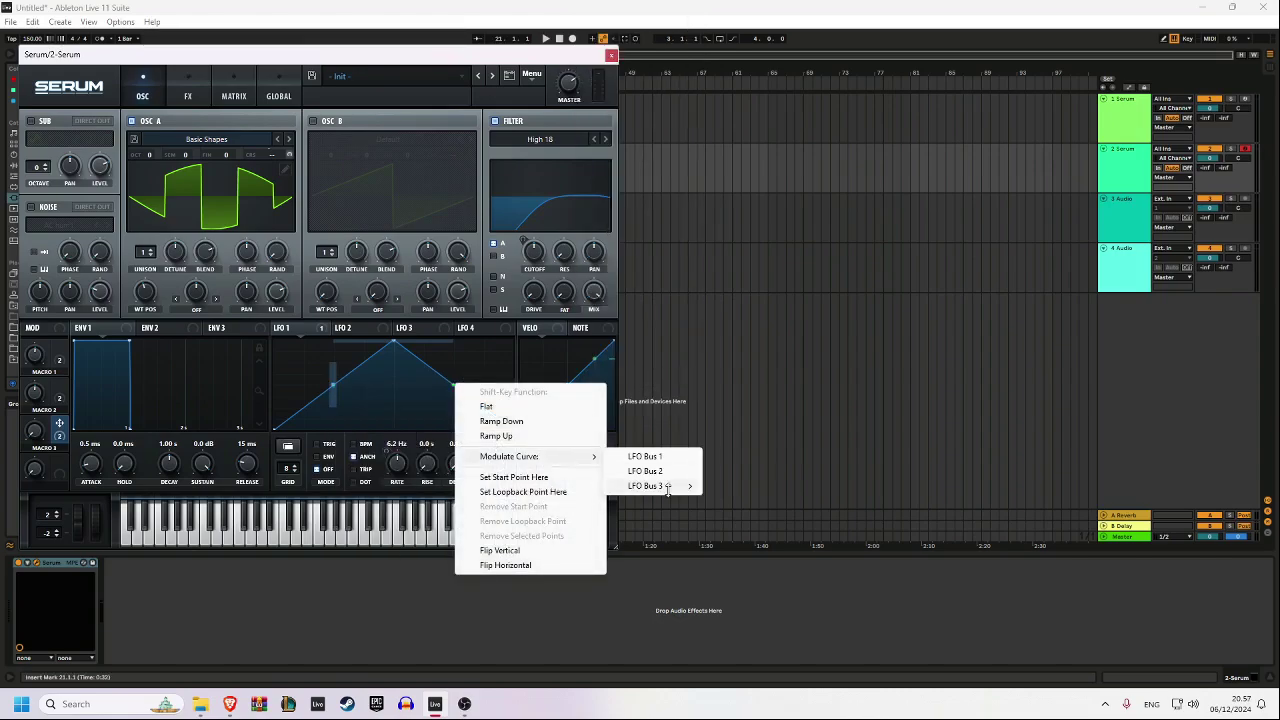
mouse_move(667, 487)
click(760, 400)
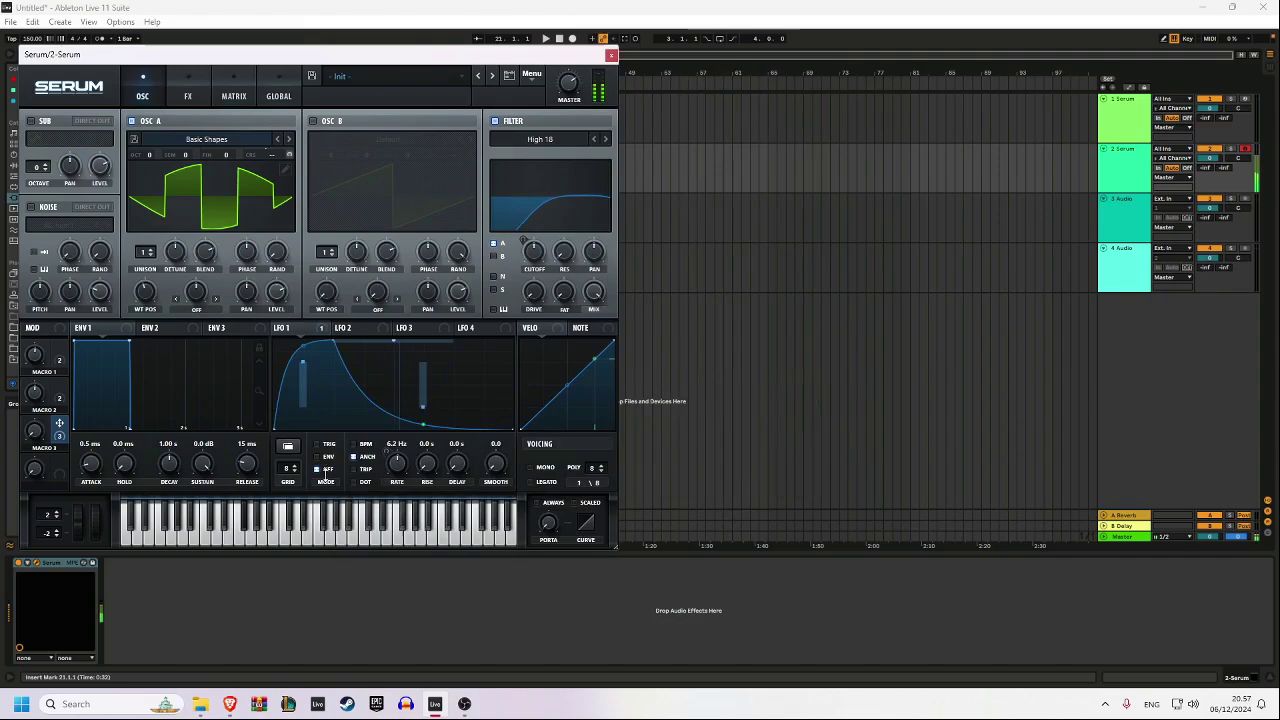
- Adjust Macro 3 to reshape LFO 1 and lower the computer keyboard's octave by one
drag(37, 431, 49, 492)
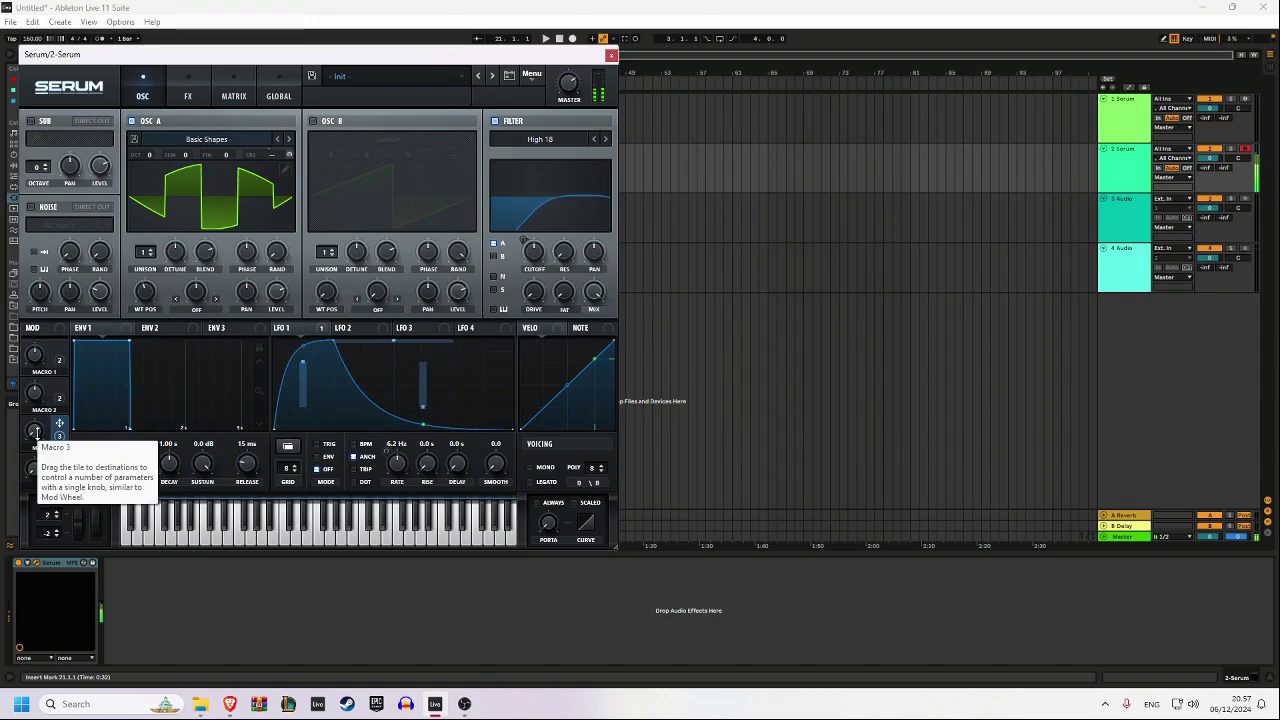
key(z)
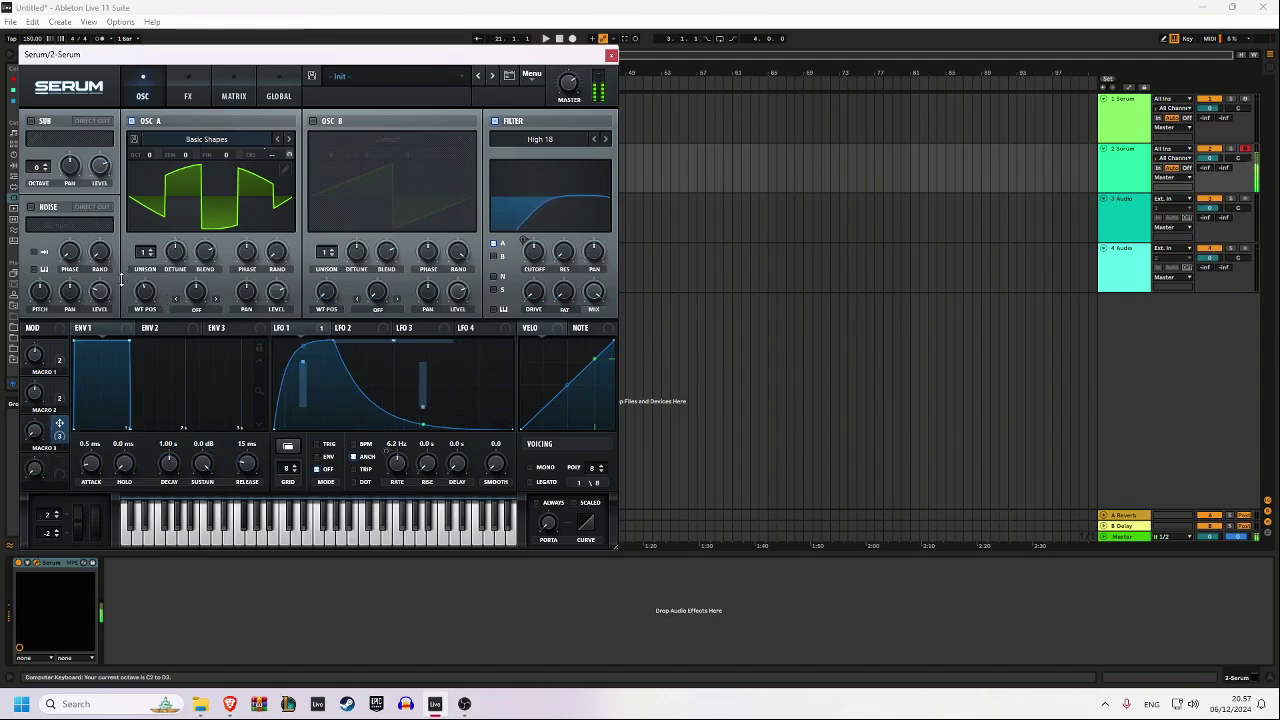
- Rename Macro 2 as TTT and adjust the macro's level while playing
drag(34, 395, 55, 370)
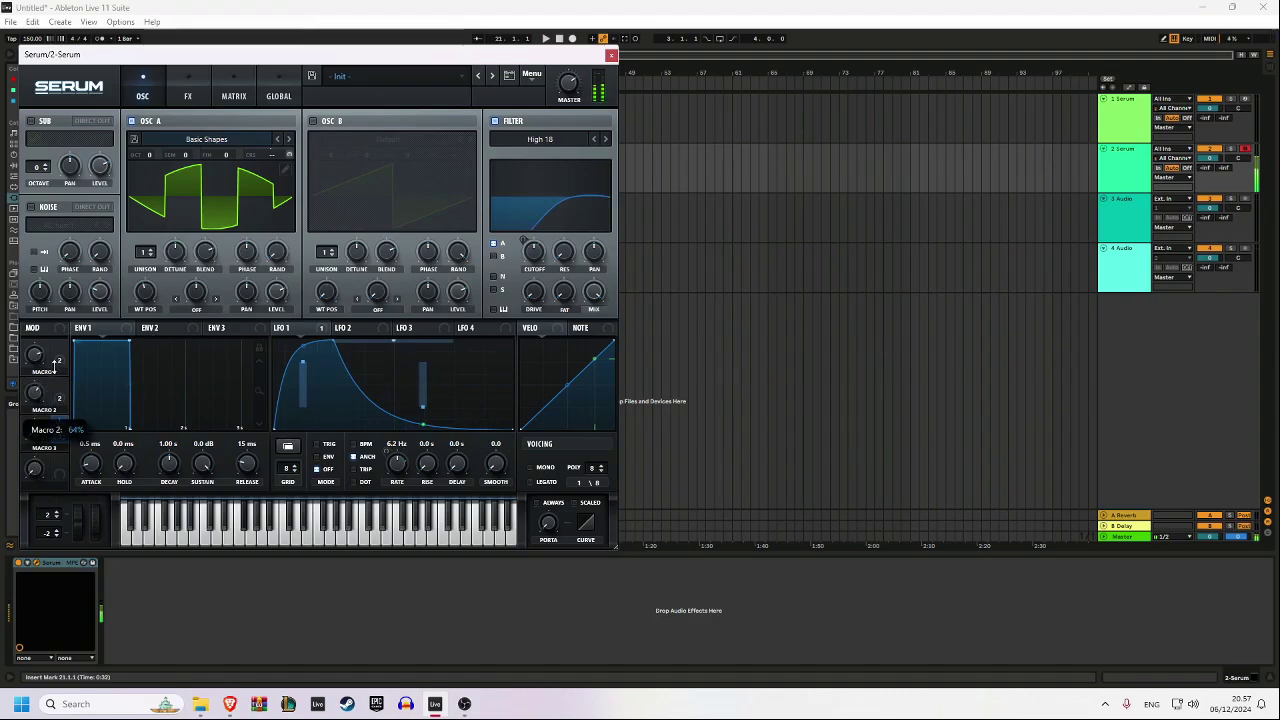
double_click(44, 410)
text(s)
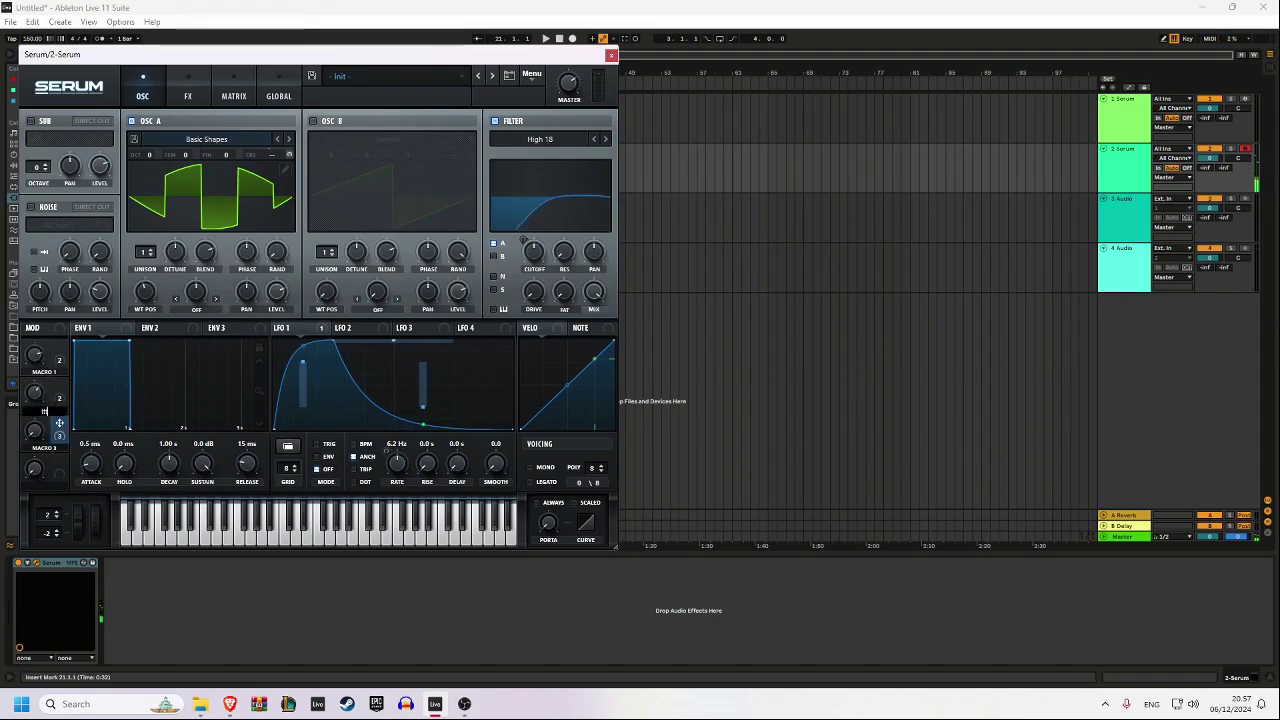
key(Return)
mouse_move(35, 394)
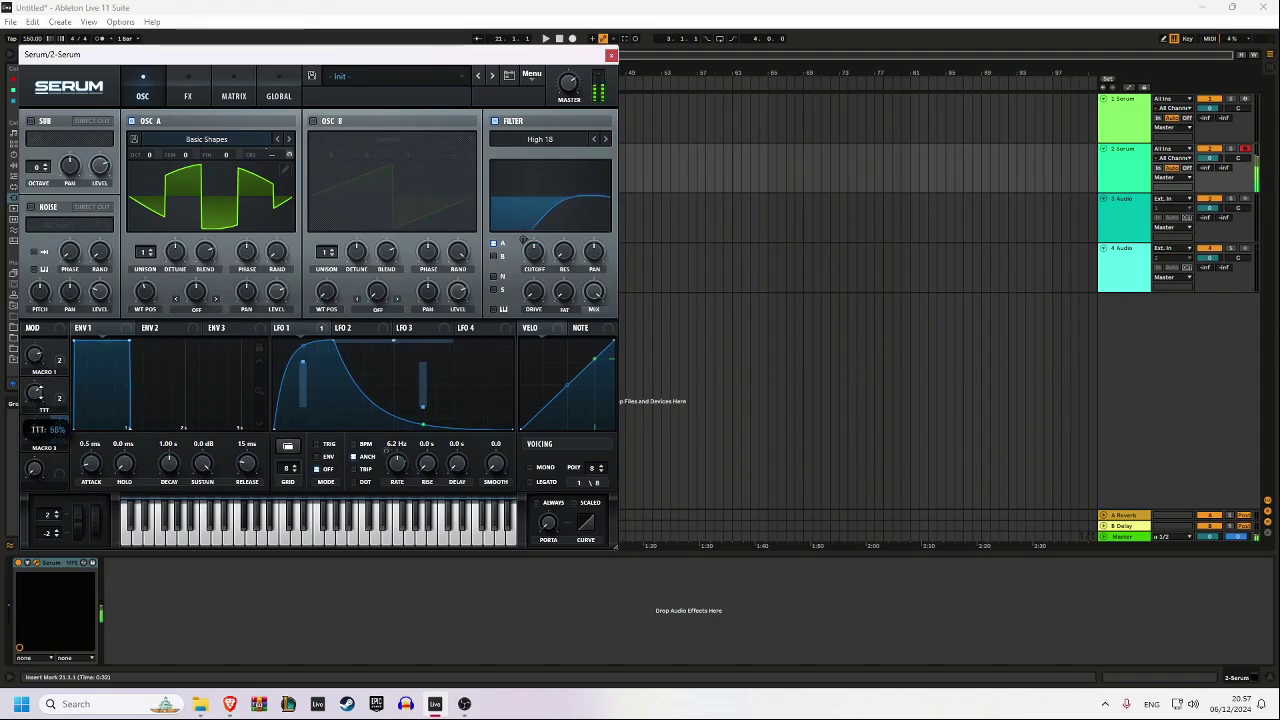
mouse_move(43, 400)
mouse_down()
mouse_move(41, 425)
mouse_move(35, 390)
mouse_up()
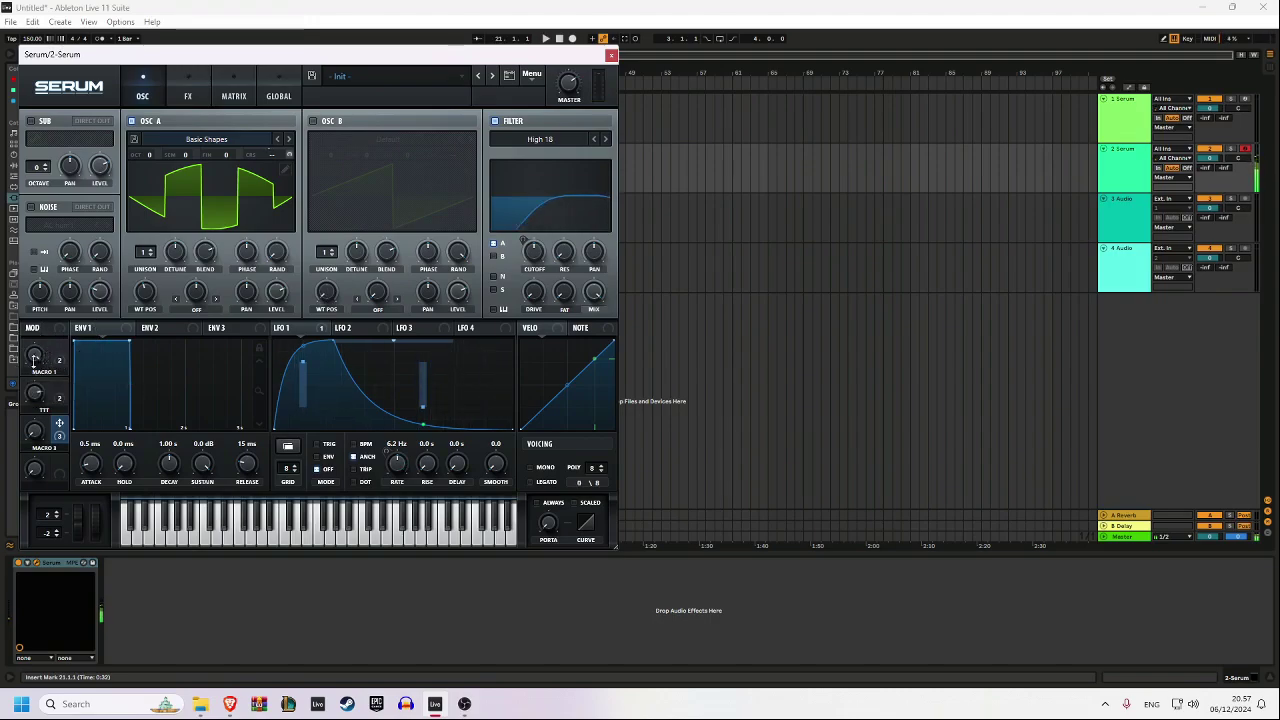
- Set Macro 1's modulation amount on the filter cutoff to 22 and adjust the Macro 3 and Macro 1 levels while playing
click(250, 93)
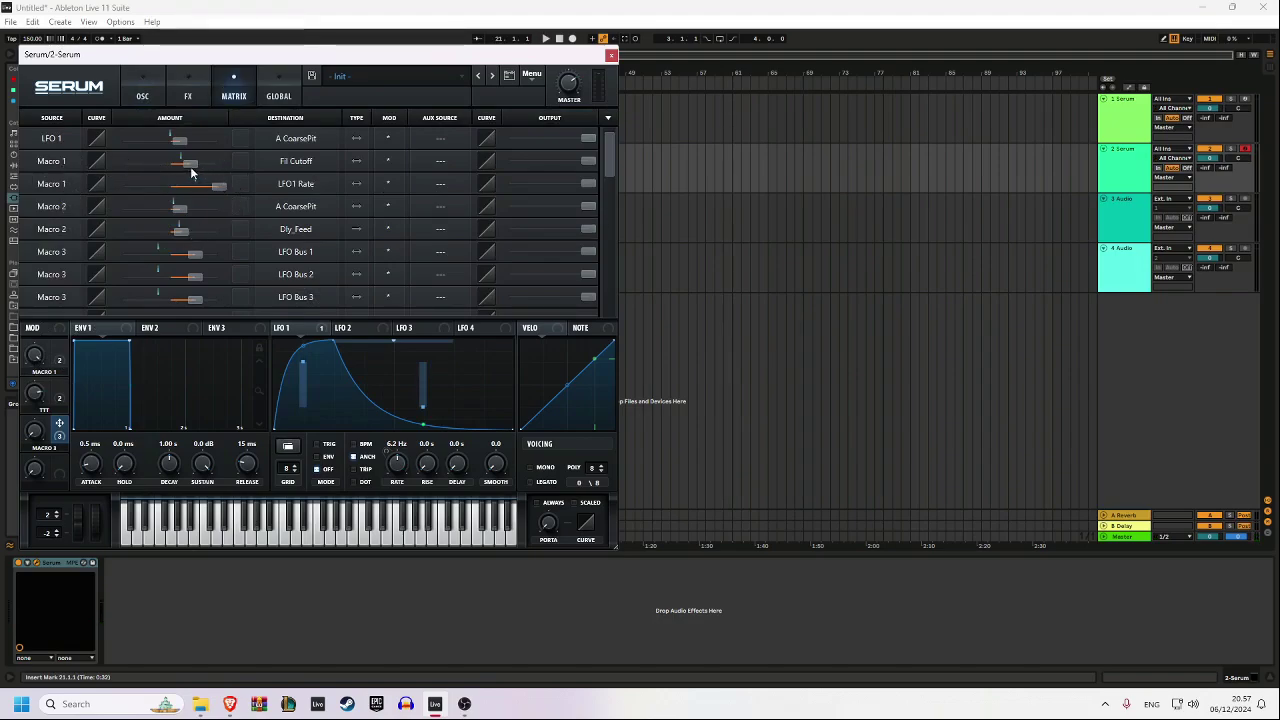
mouse_move(193, 164)
mouse_down()
mouse_move(182, 164)
mouse_move(213, 190)
mouse_move(185, 185)
mouse_move(201, 188)
mouse_move(186, 164)
mouse_up()
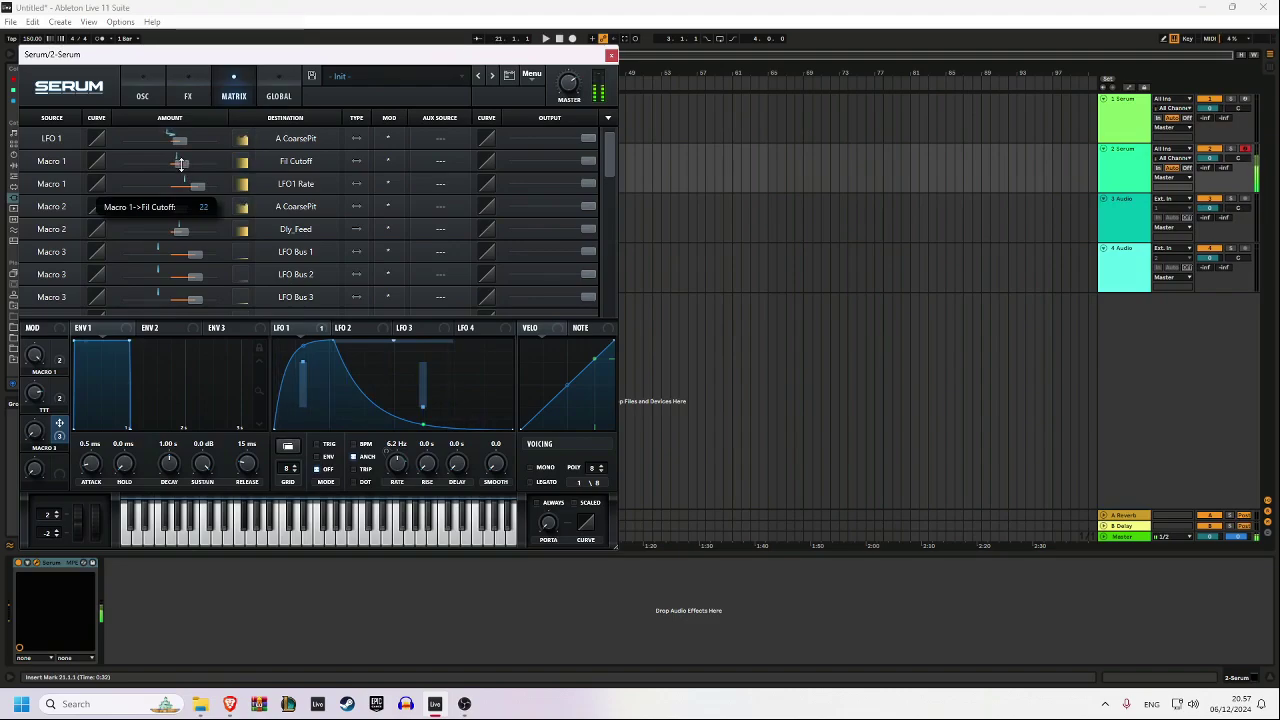
click(142, 96)
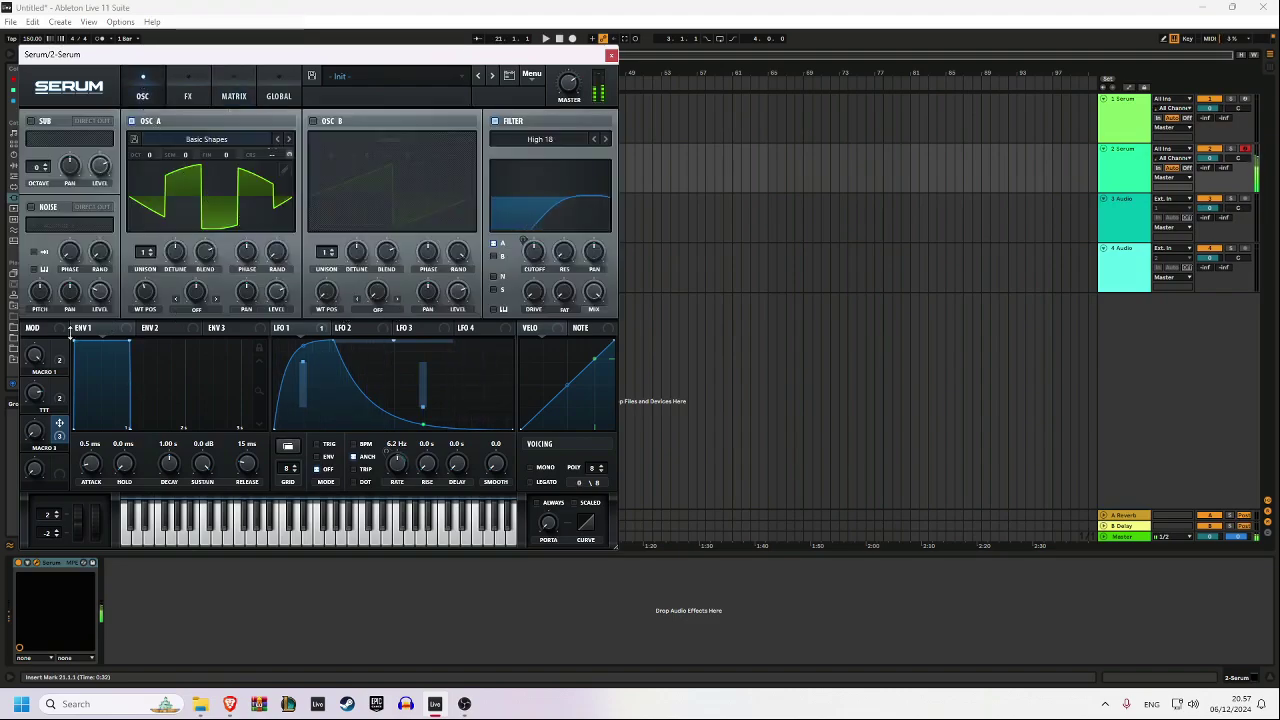
drag(47, 425, 67, 472)
drag(35, 356, 35, 492)
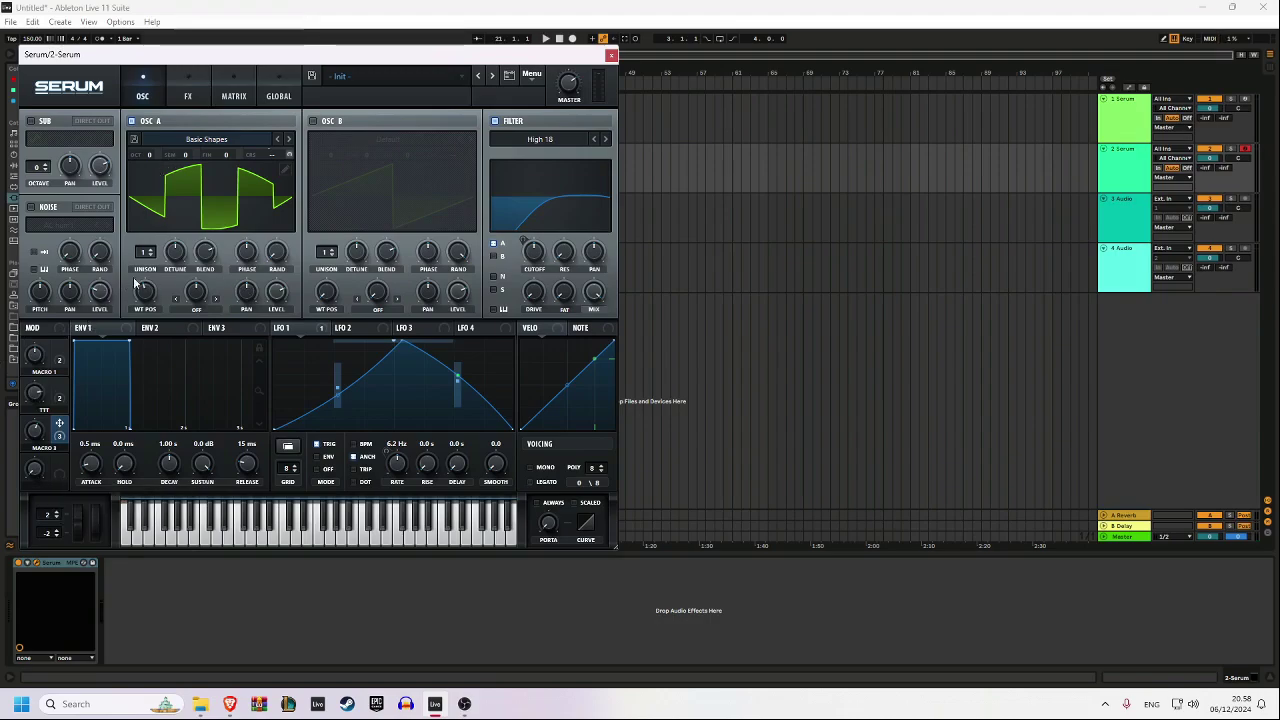
- Set Oscillator A's warp mode to Bend +/-, adjust the bend amount and set the wavetable position to 256
drag(150, 290, 147, 330)
click(536, 75)
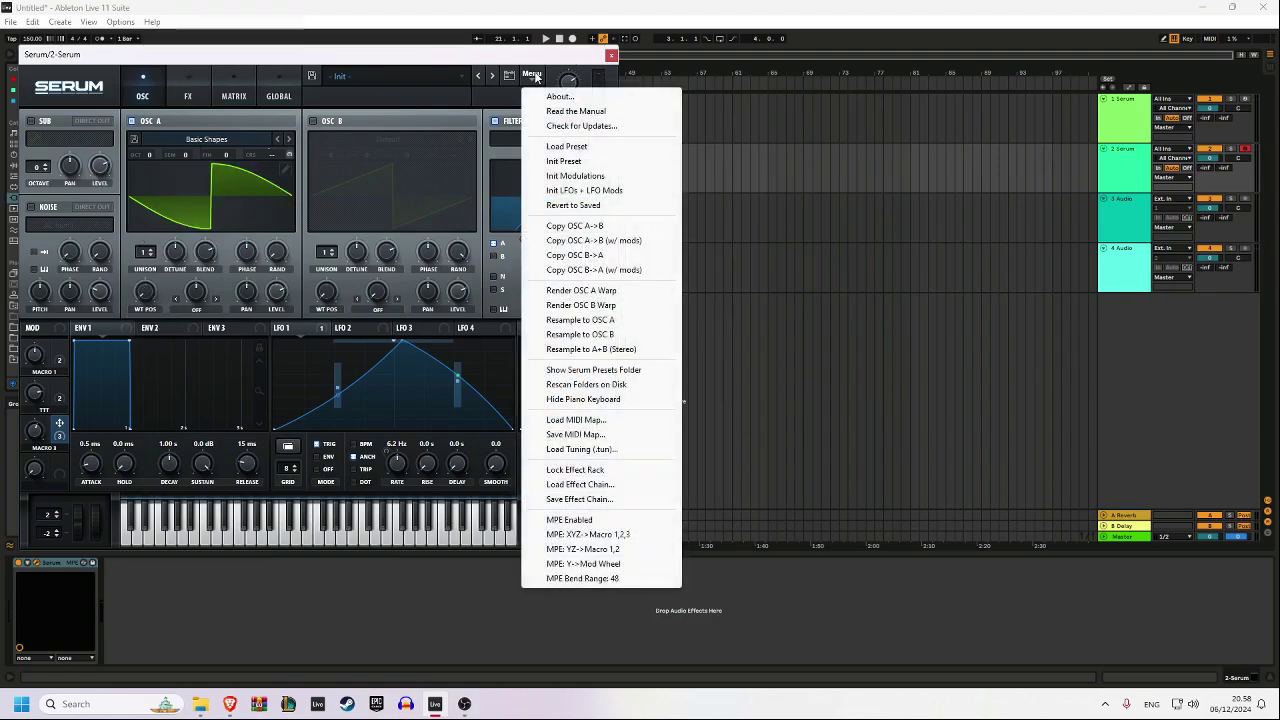
click(335, 56)
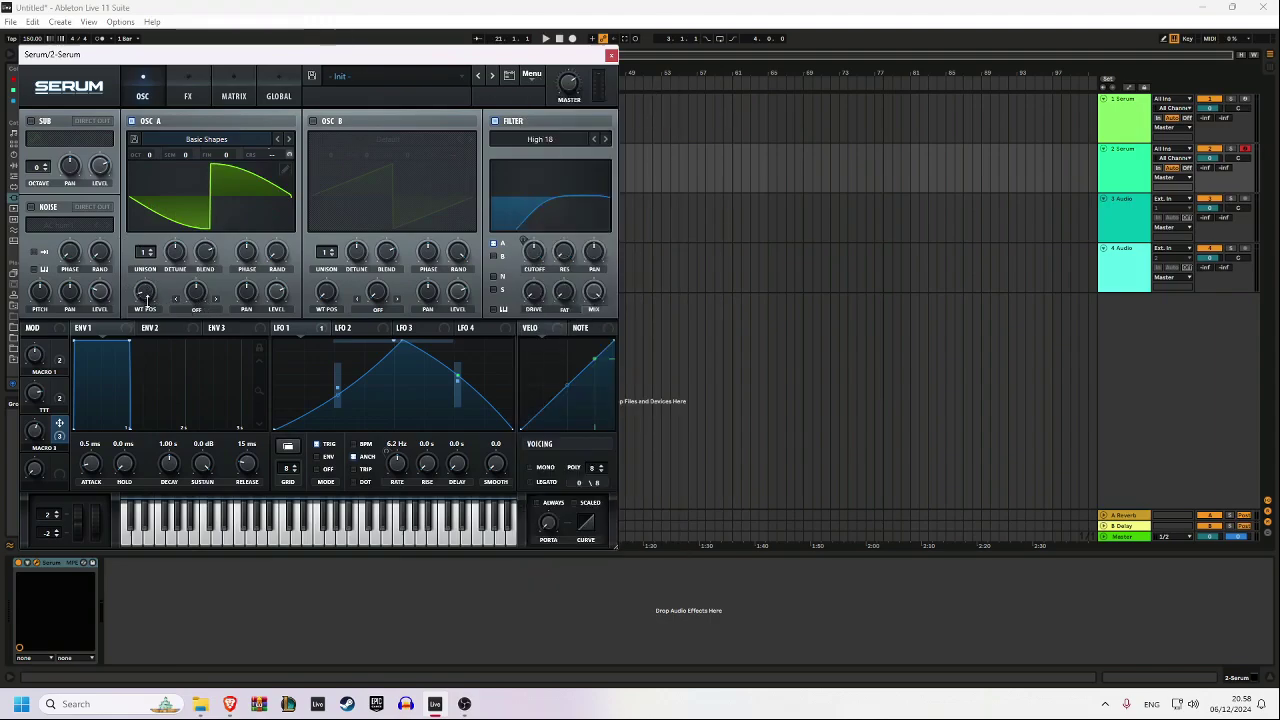
click(196, 309)
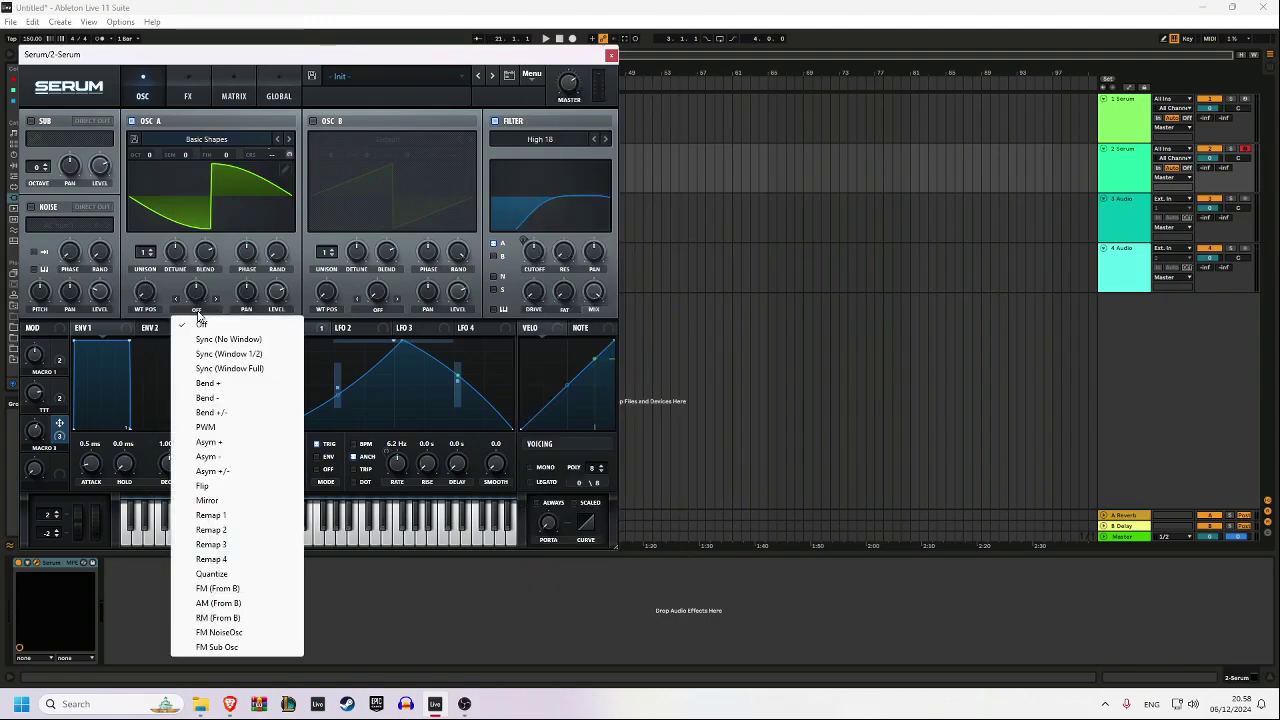
click(271, 412)
drag(192, 291, 192, 383)
drag(147, 292, 186, 157)
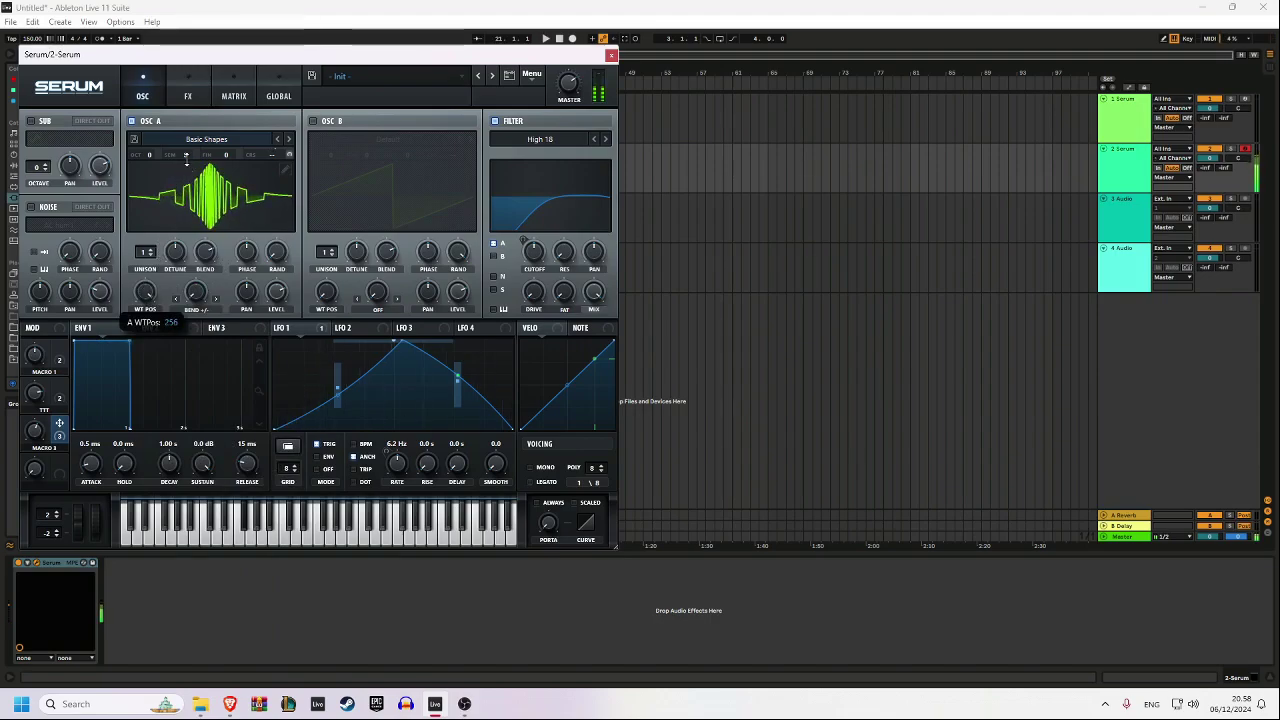
drag(195, 298, 233, 271)
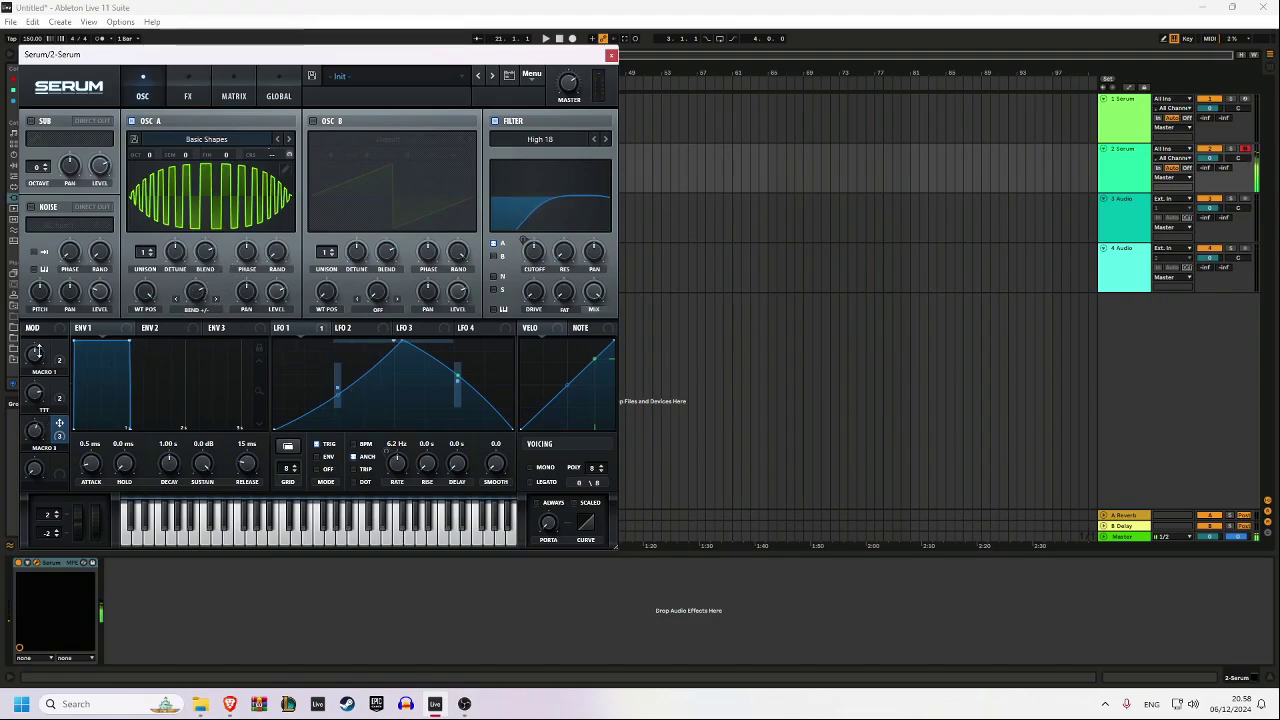
- Lower Macro 3 and adjust Macro 1 while playing to audition the LFO and filter changes
drag(37, 430, 43, 499)
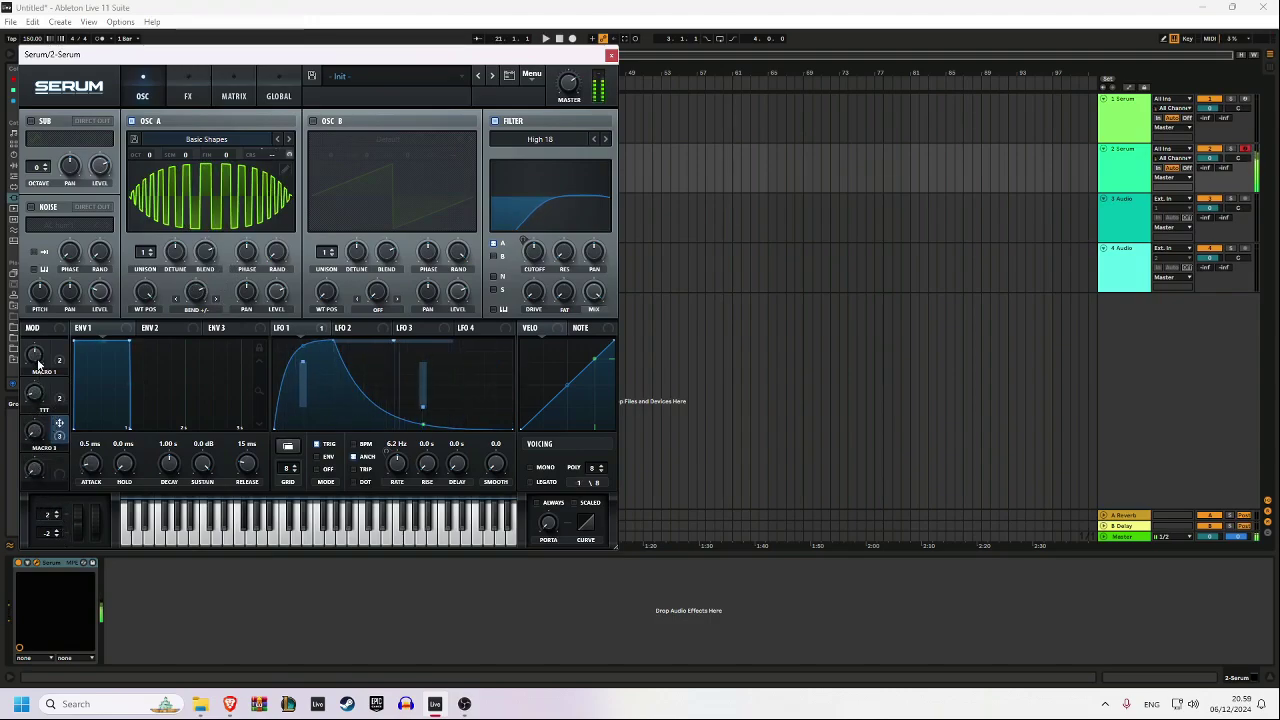
drag(36, 358, 67, 411)
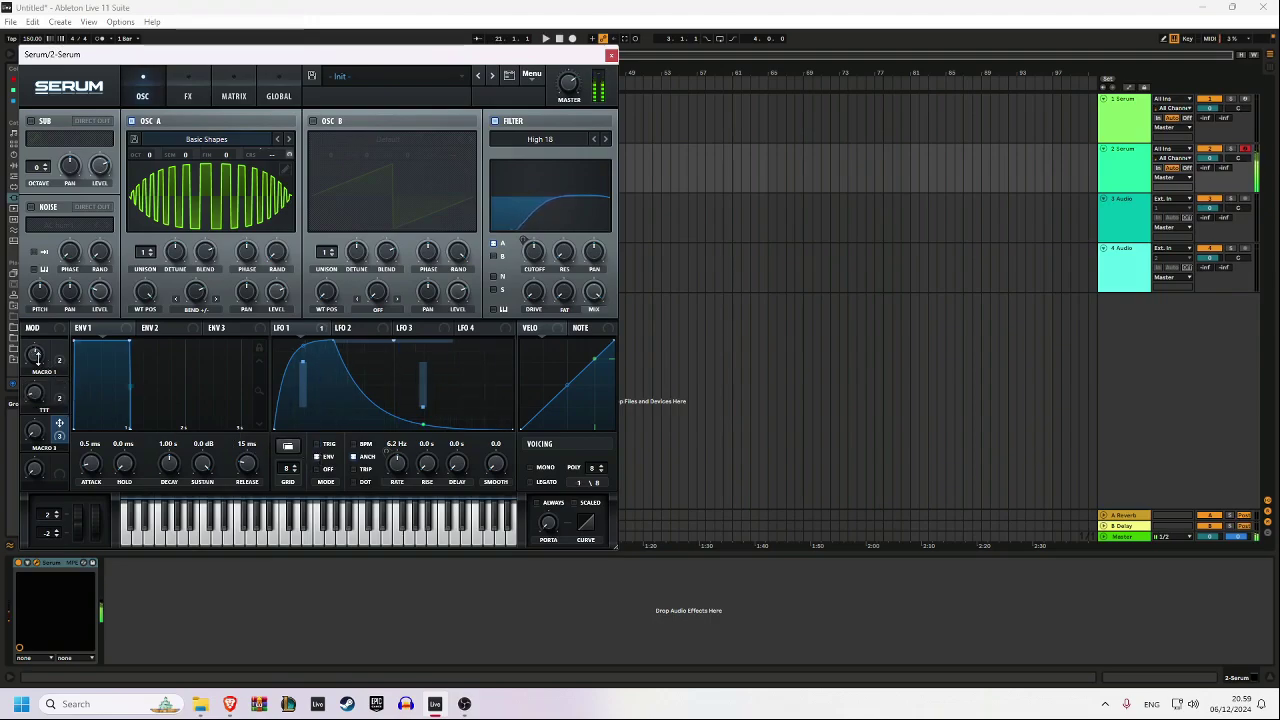
drag(36, 356, 42, 392)
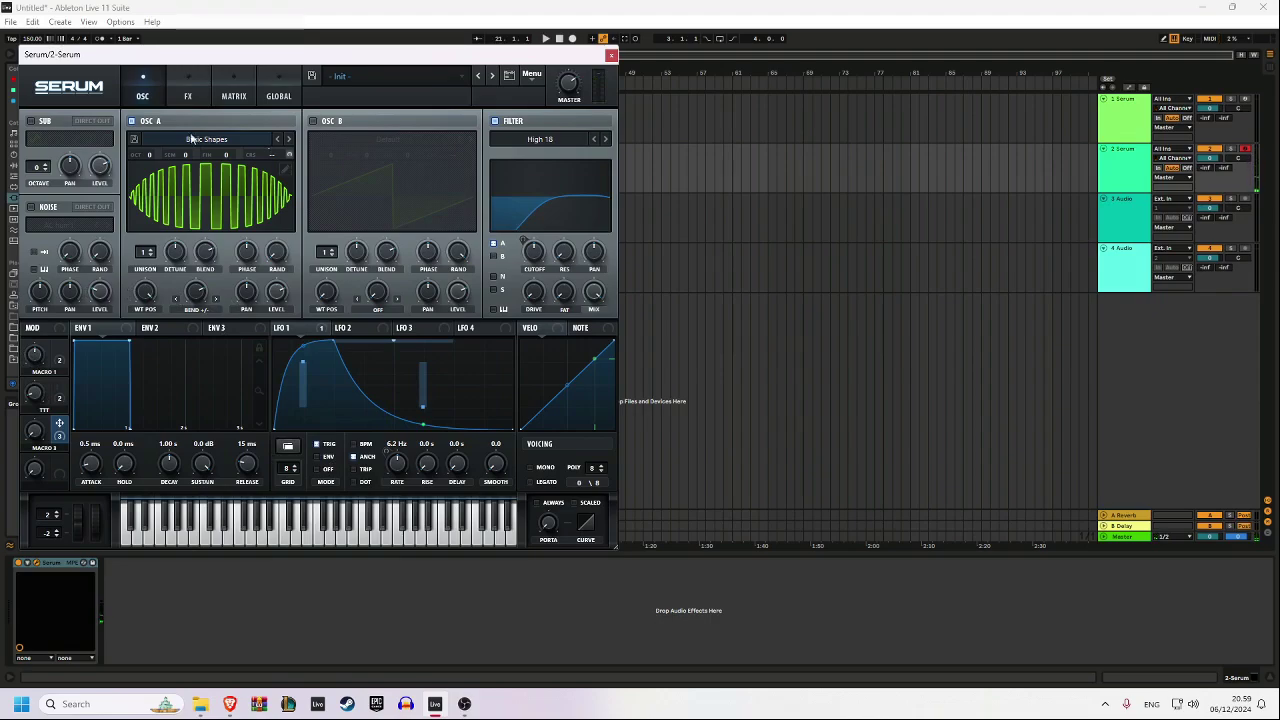
- Fine-tune the reverb's low cut, size and mix in the effects rack
click(187, 96)
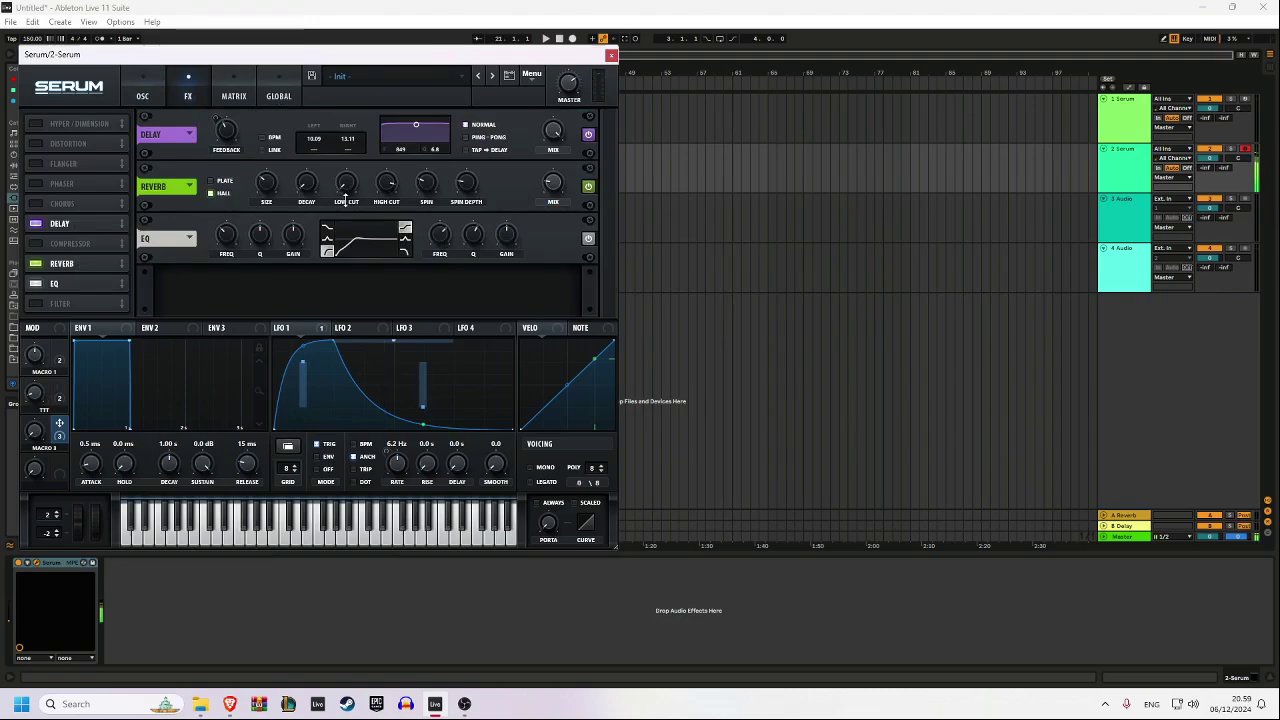
drag(347, 186, 358, 174)
drag(269, 183, 267, 193)
mouse_move(551, 191)
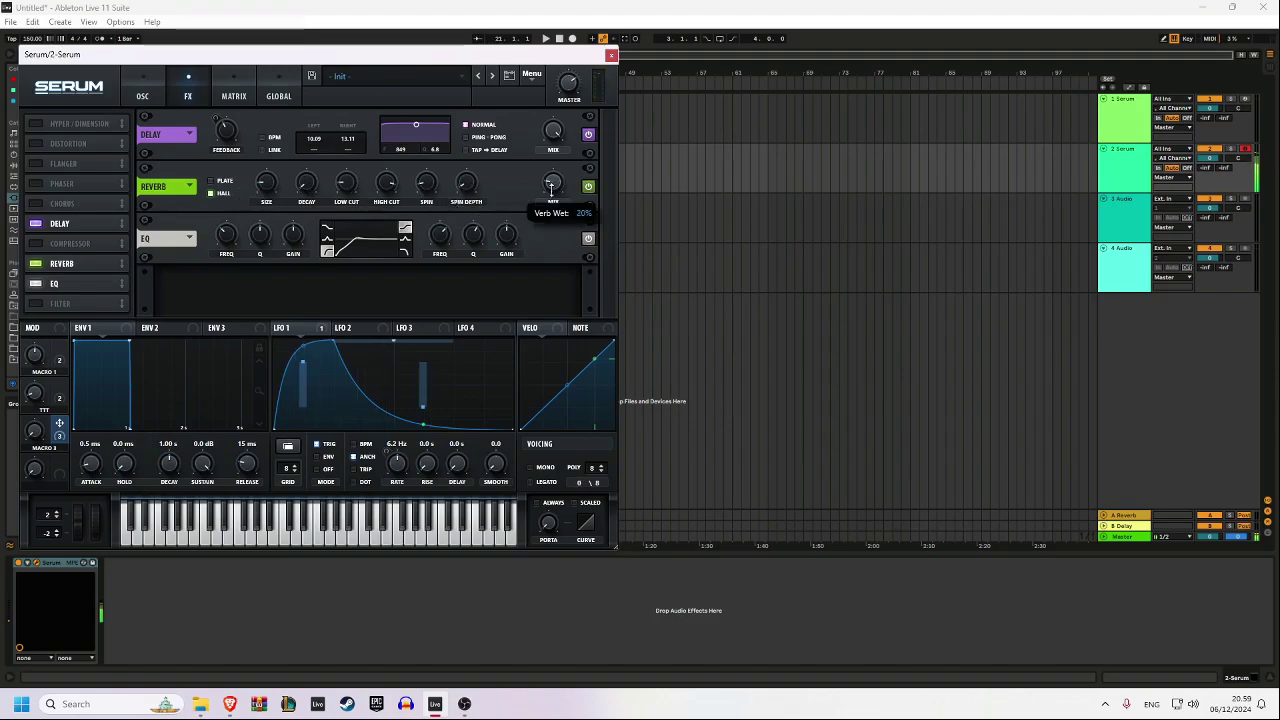
drag(558, 179, 561, 187)
- Raise Macro 3 to shift LFO 1's peak and lift the end point of the LFO 1 curve to about half height
click(142, 96)
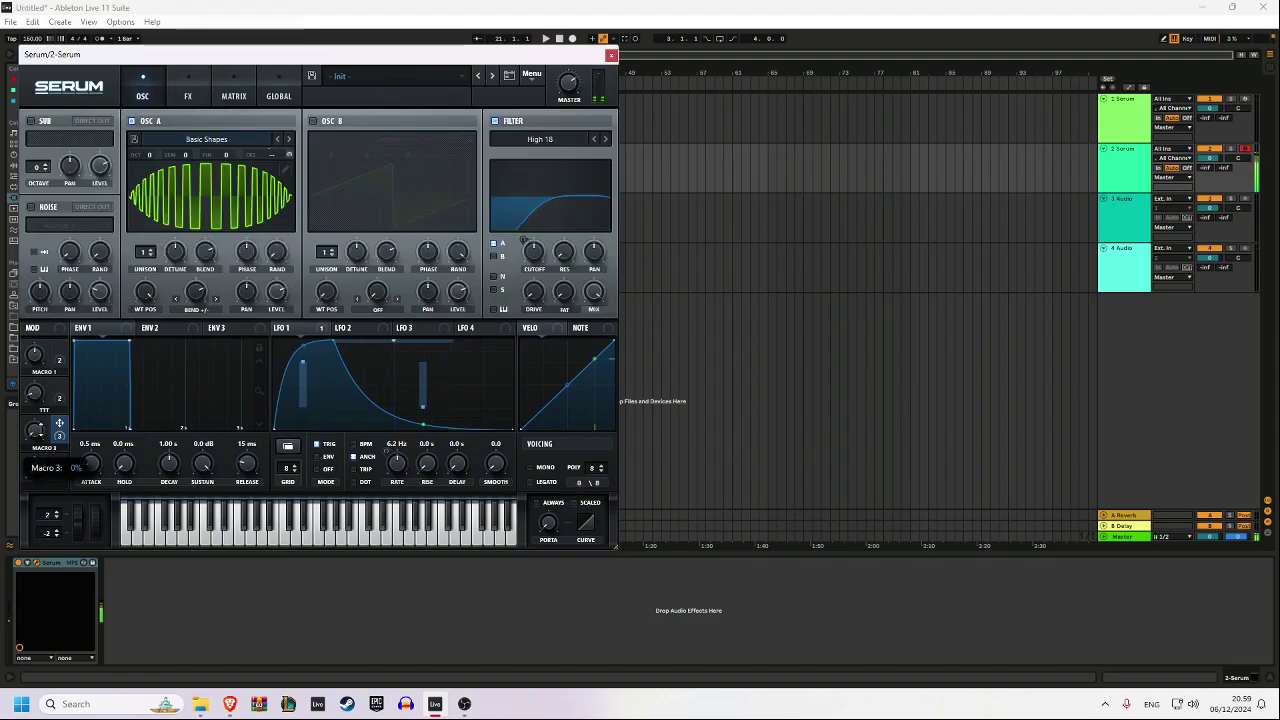
drag(34, 432, 223, 430)
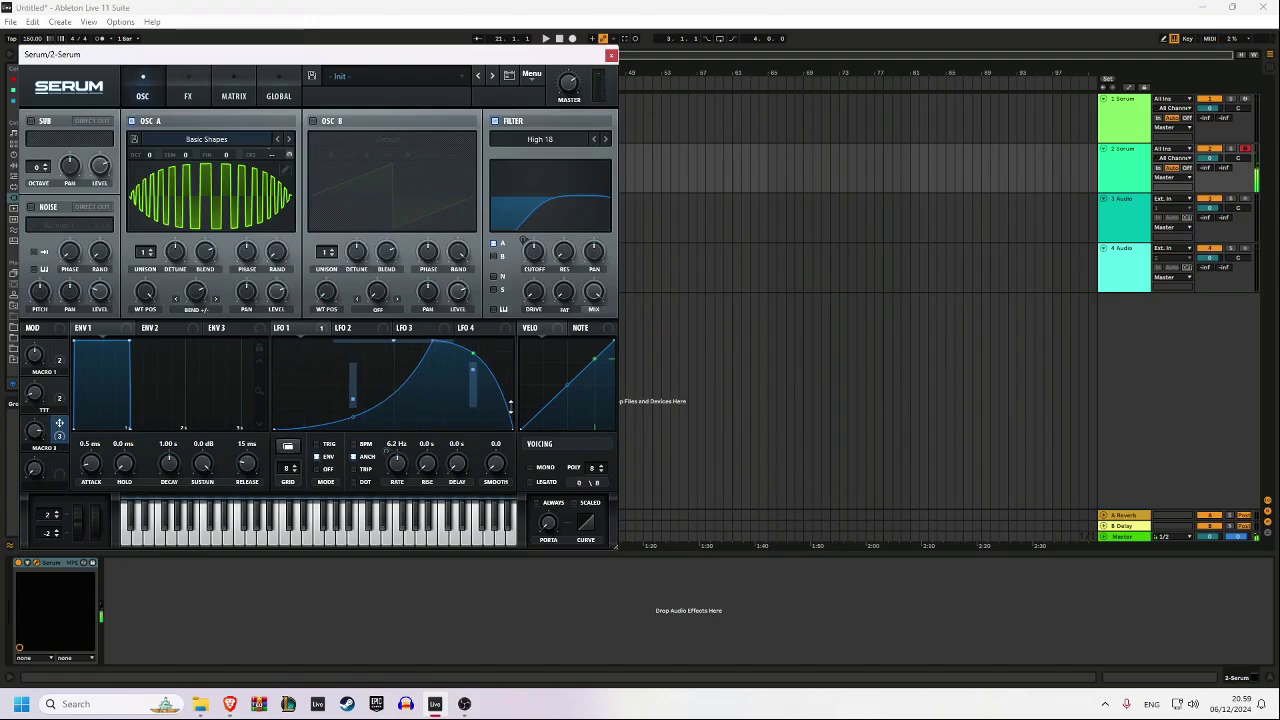
drag(506, 407, 549, 388)
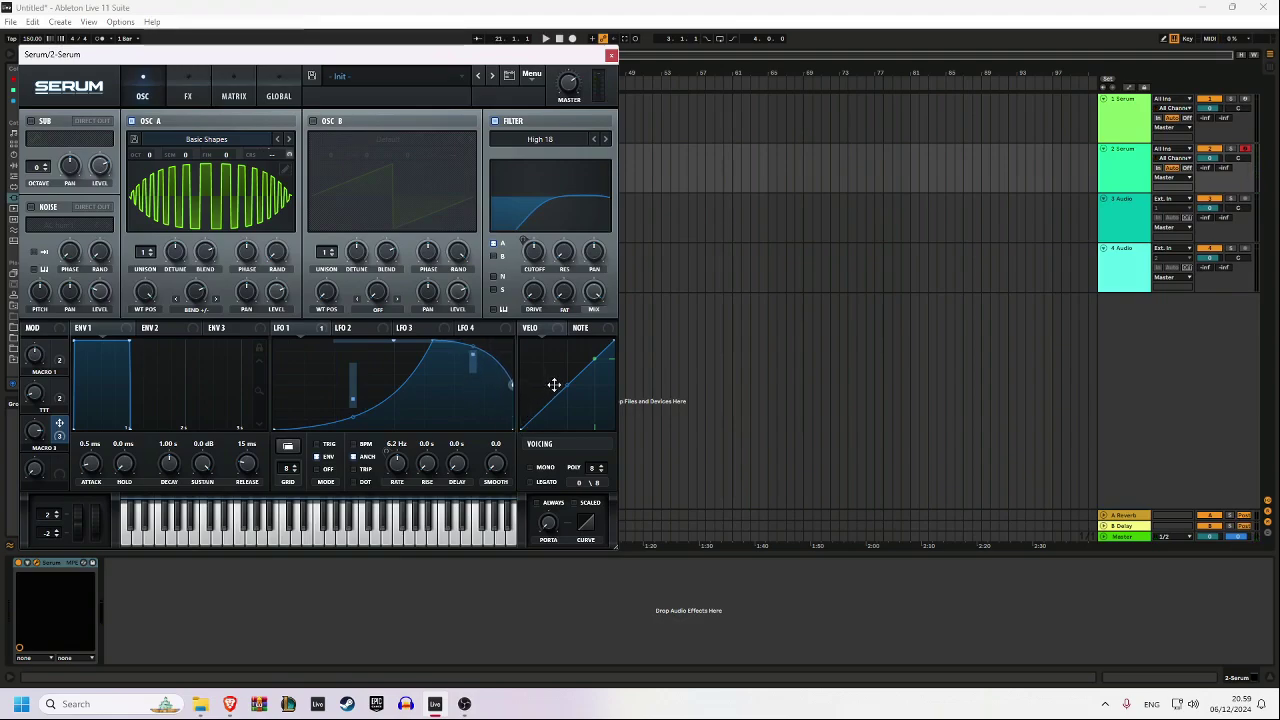
- Modulate the Y position of LFO 1's end point with Macro 4 through LFO Bus 4 and check the routing in the modulation matrix
right_click(512, 382)
mouse_move(650, 473)
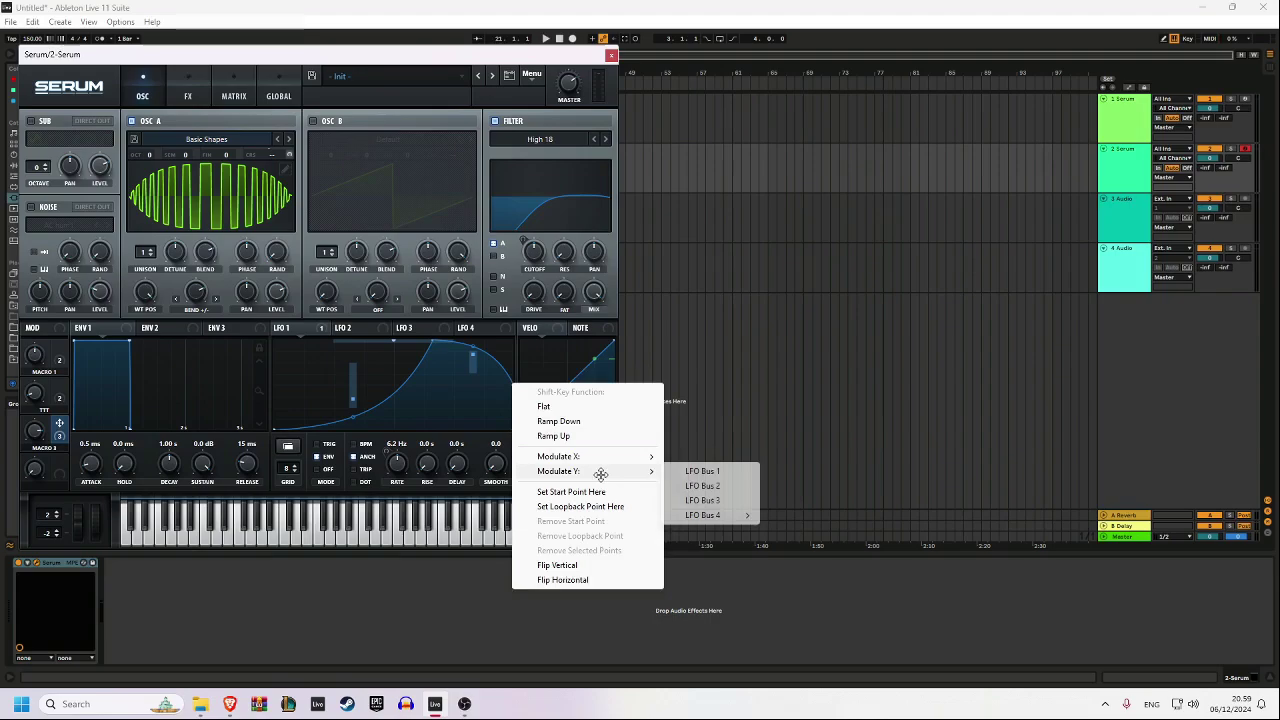
mouse_move(702, 515)
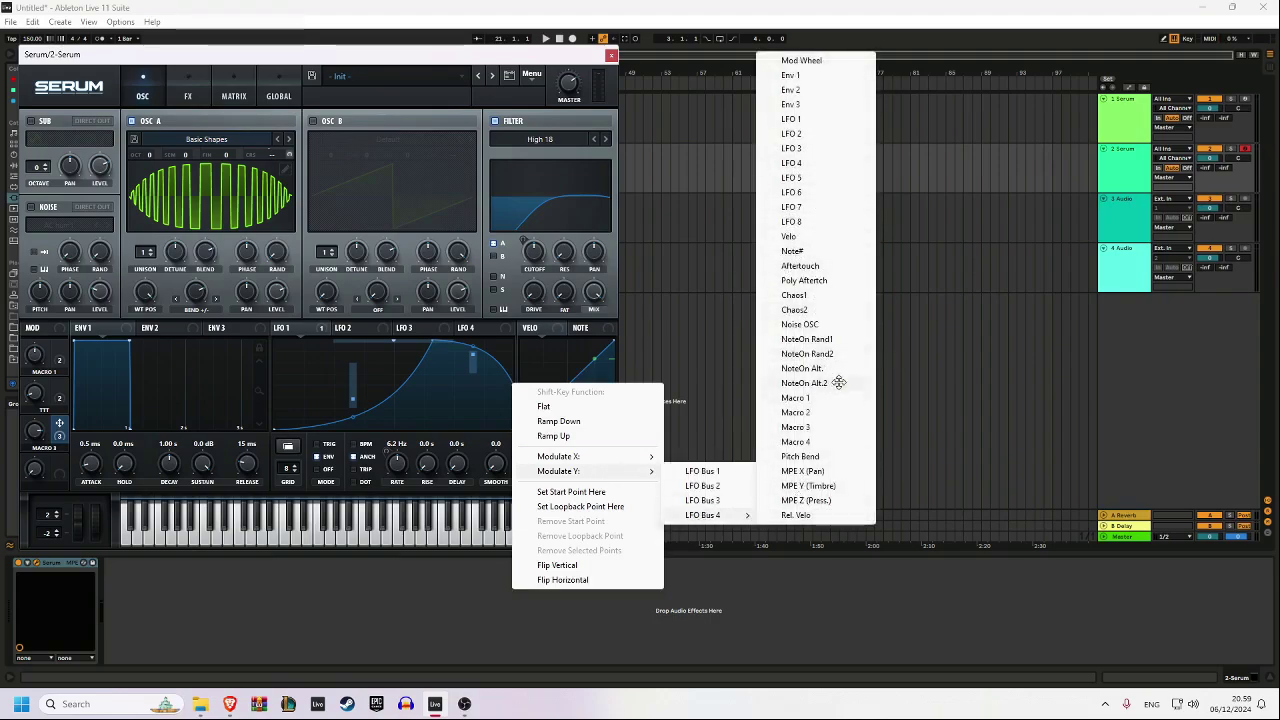
click(831, 442)
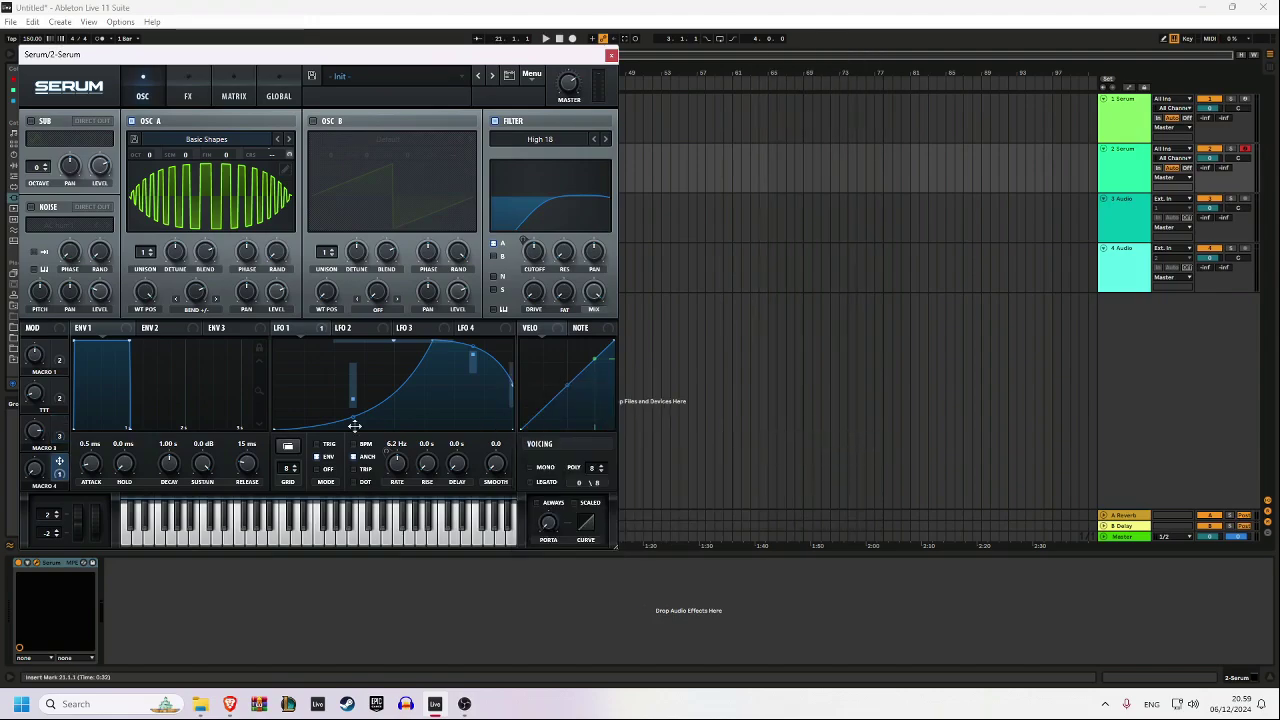
key(a)
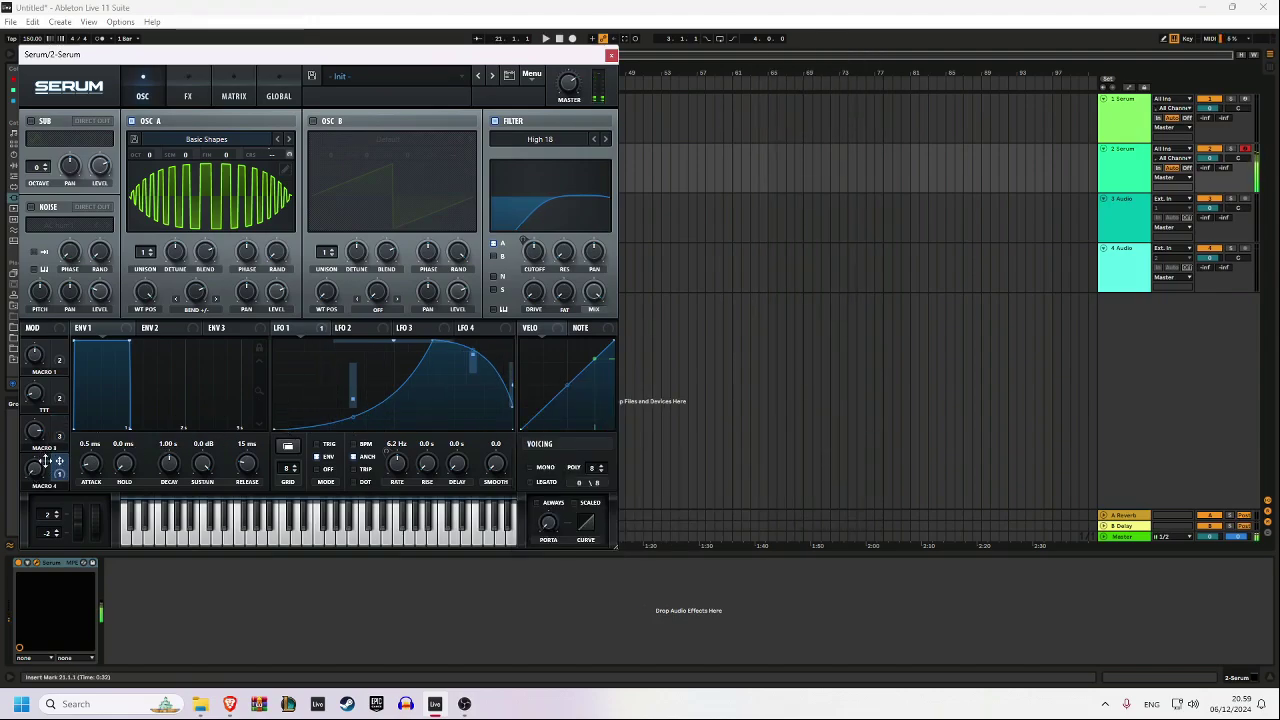
click(233, 88)
scroll(198, 272, down, 3)
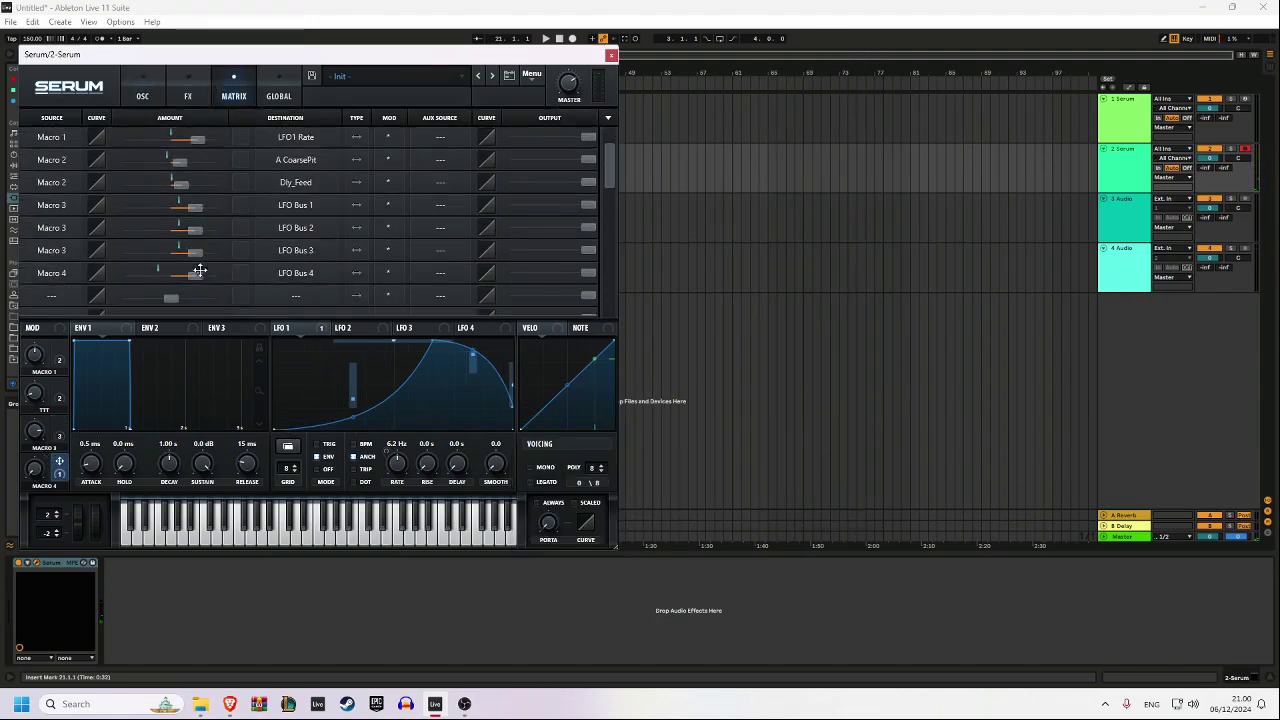
click(158, 82)
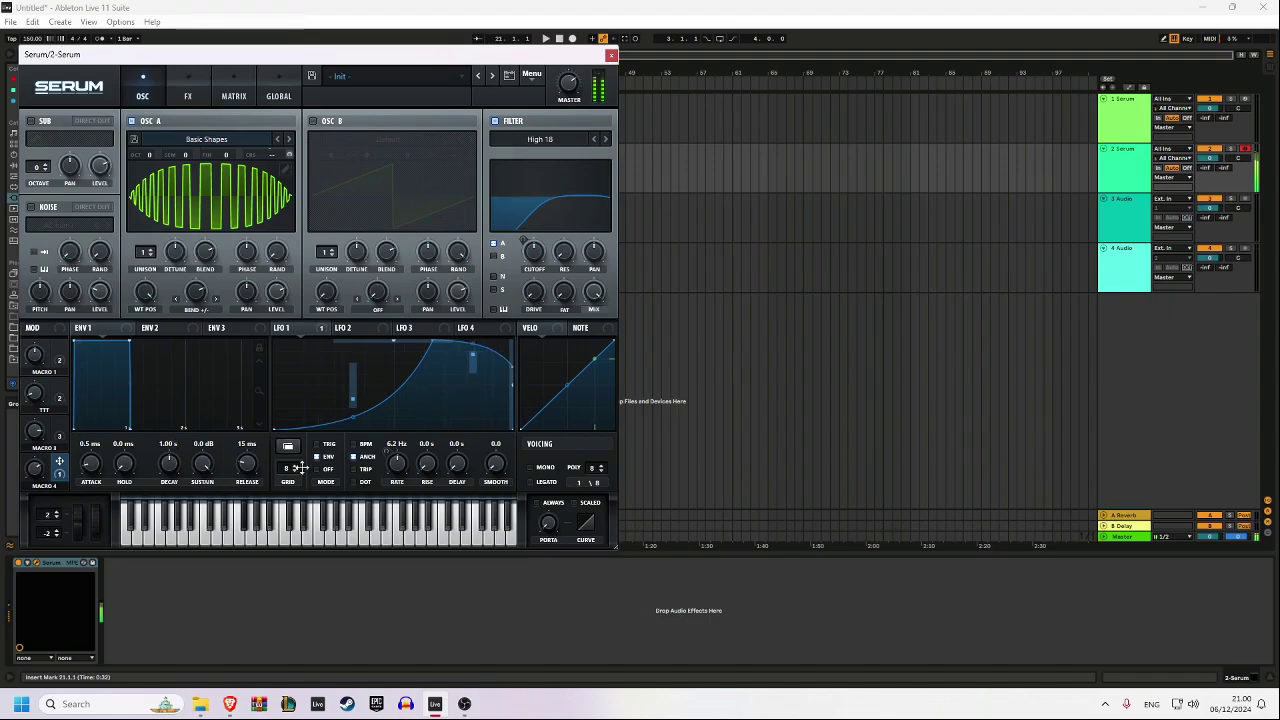
- Adjust Macro 3 and Macro 4 to reshape LFO 1 while playing, then close the Serum window
drag(48, 440, 46, 643)
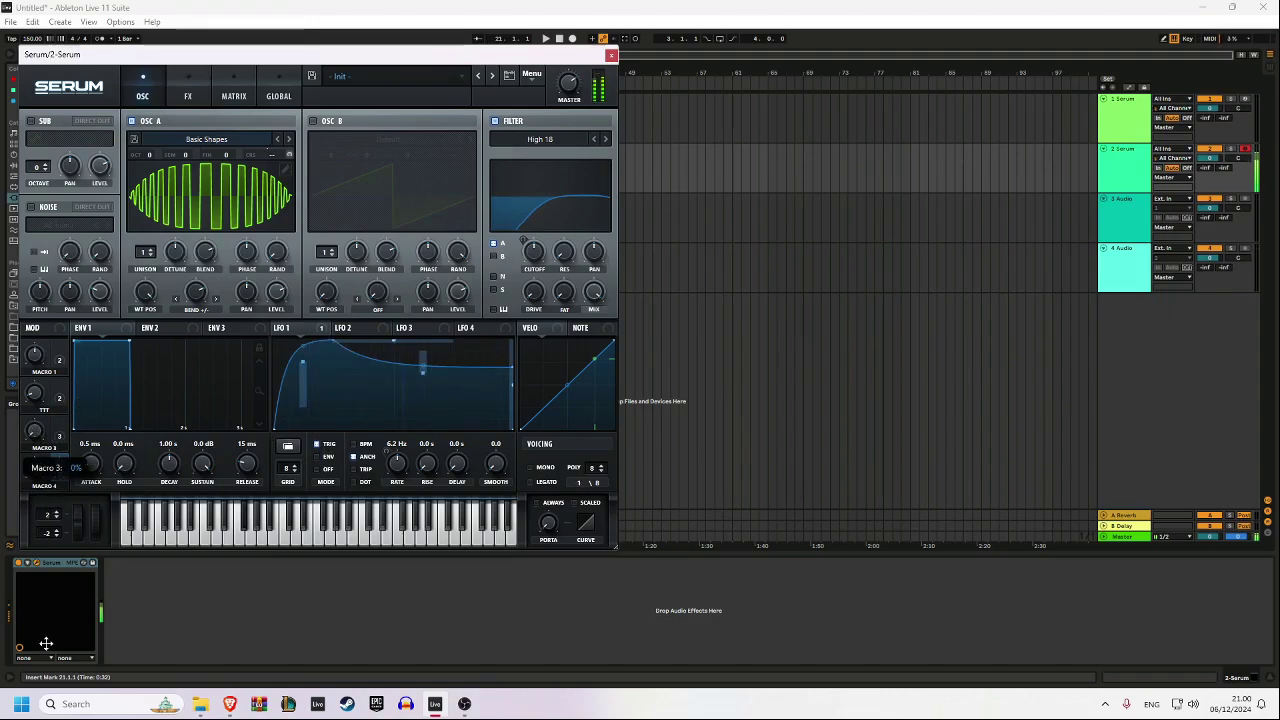
drag(48, 465, 47, 518)
drag(34, 432, 59, 359)
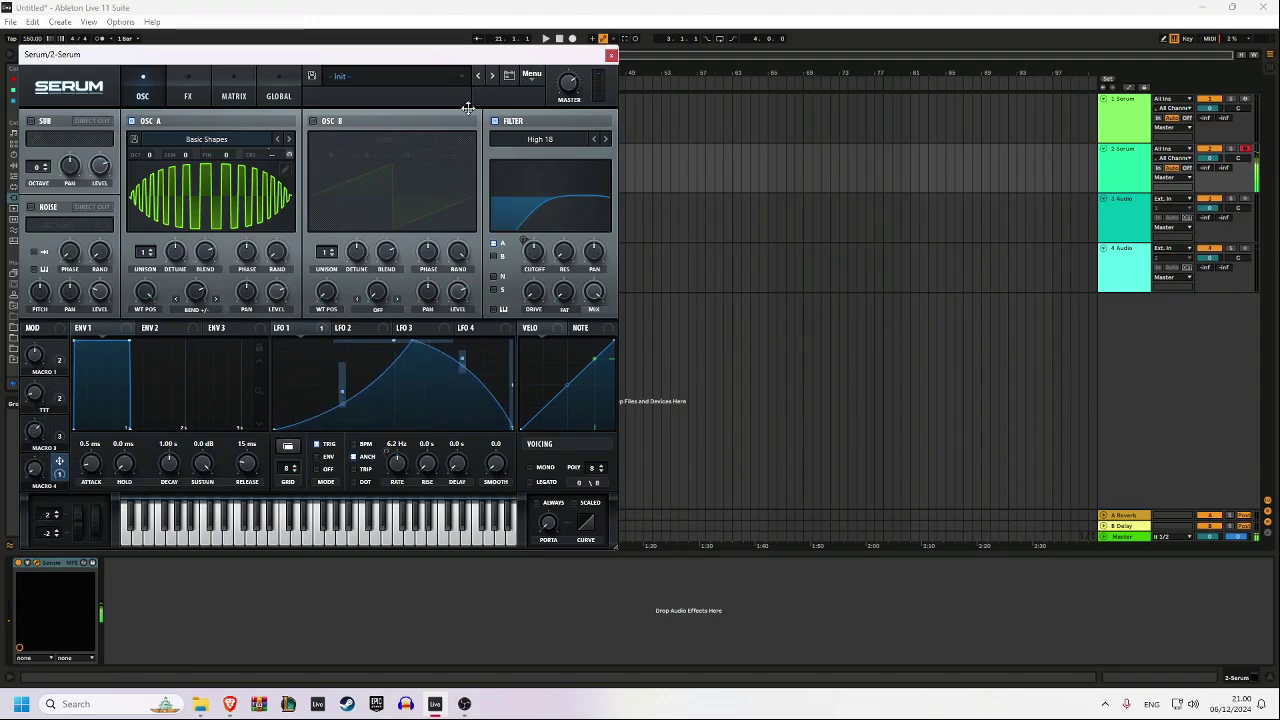
click(611, 56)
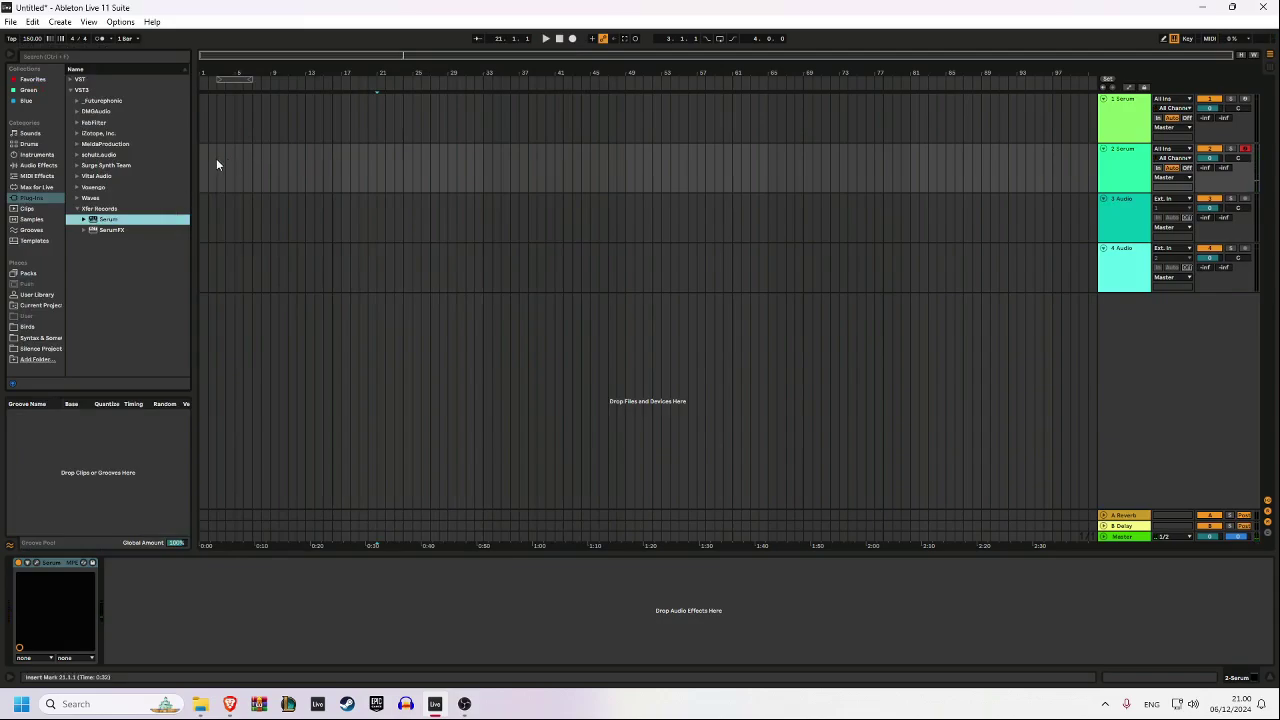
- Create an eight-bar MIDI clip at bar 1 of the second Serum track and fill it with one sustained F#2 note
mouse_move(203, 161)
mouse_down()
mouse_move(324, 160)
mouse_move(205, 168)
mouse_move(272, 170)
mouse_up()
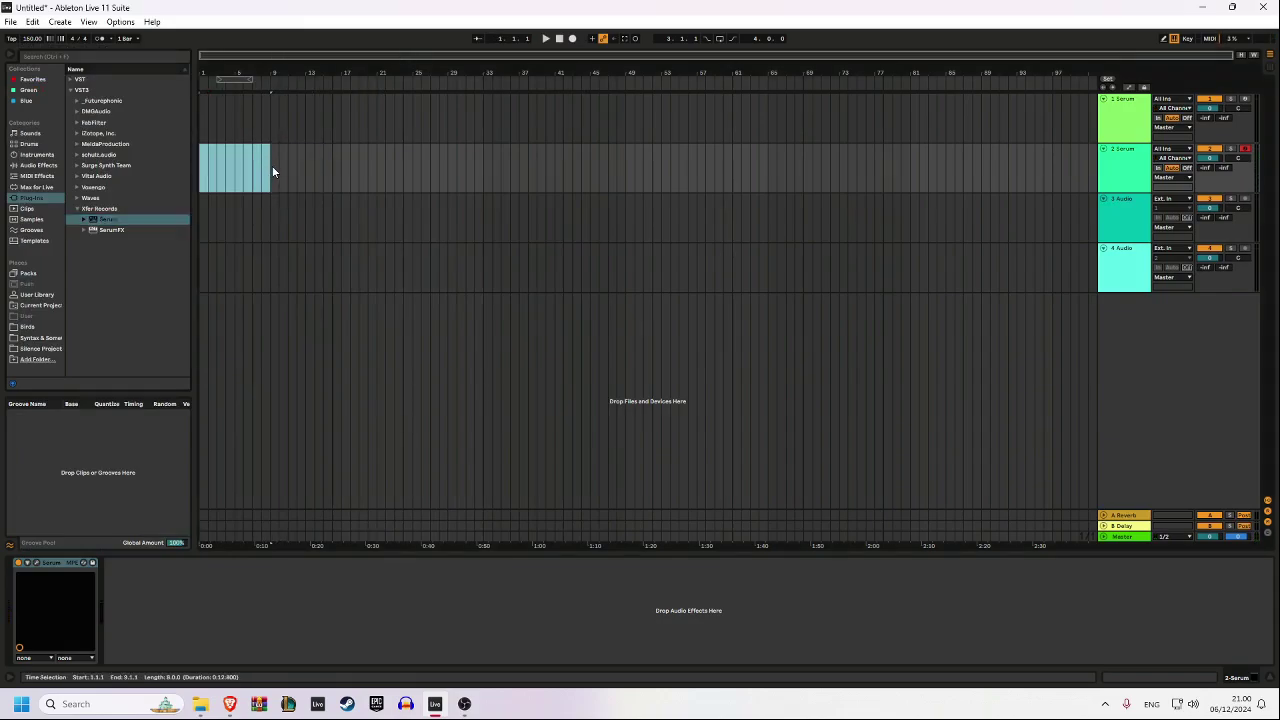
key(ctrl+shift+m)
click(200, 349)
scroll(240, 543, down, 3)
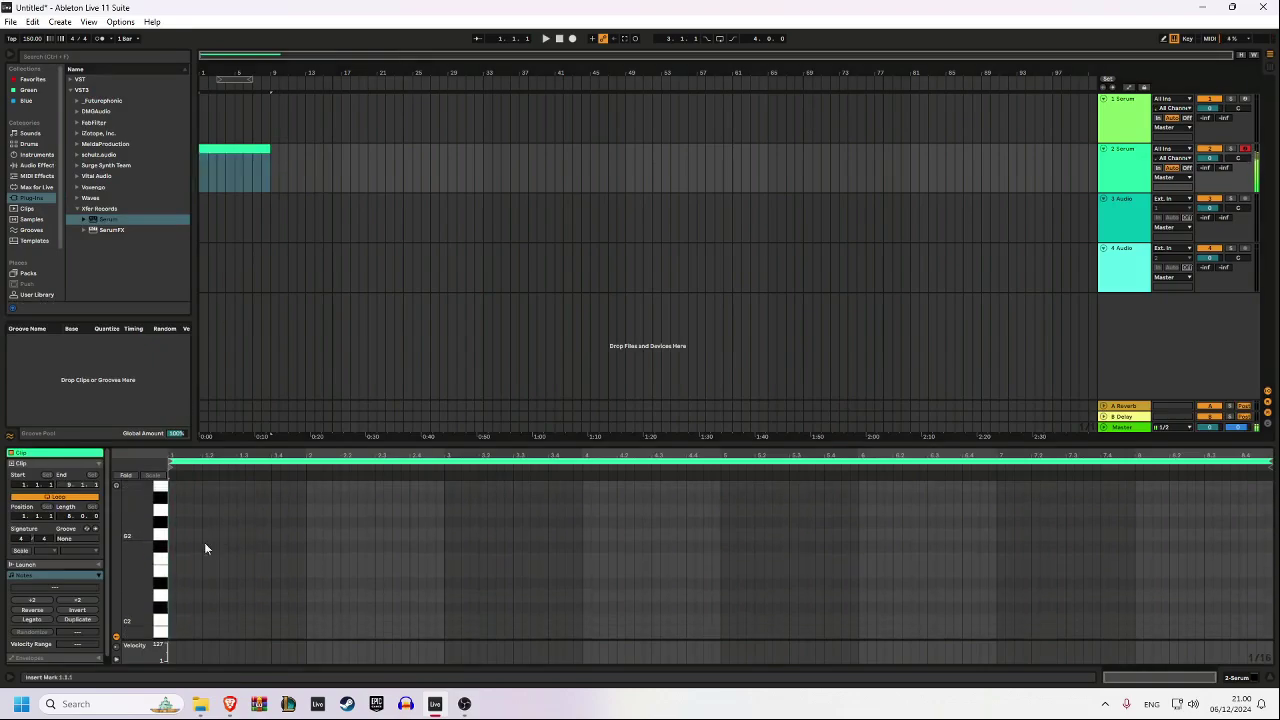
drag(173, 549, 1266, 550)
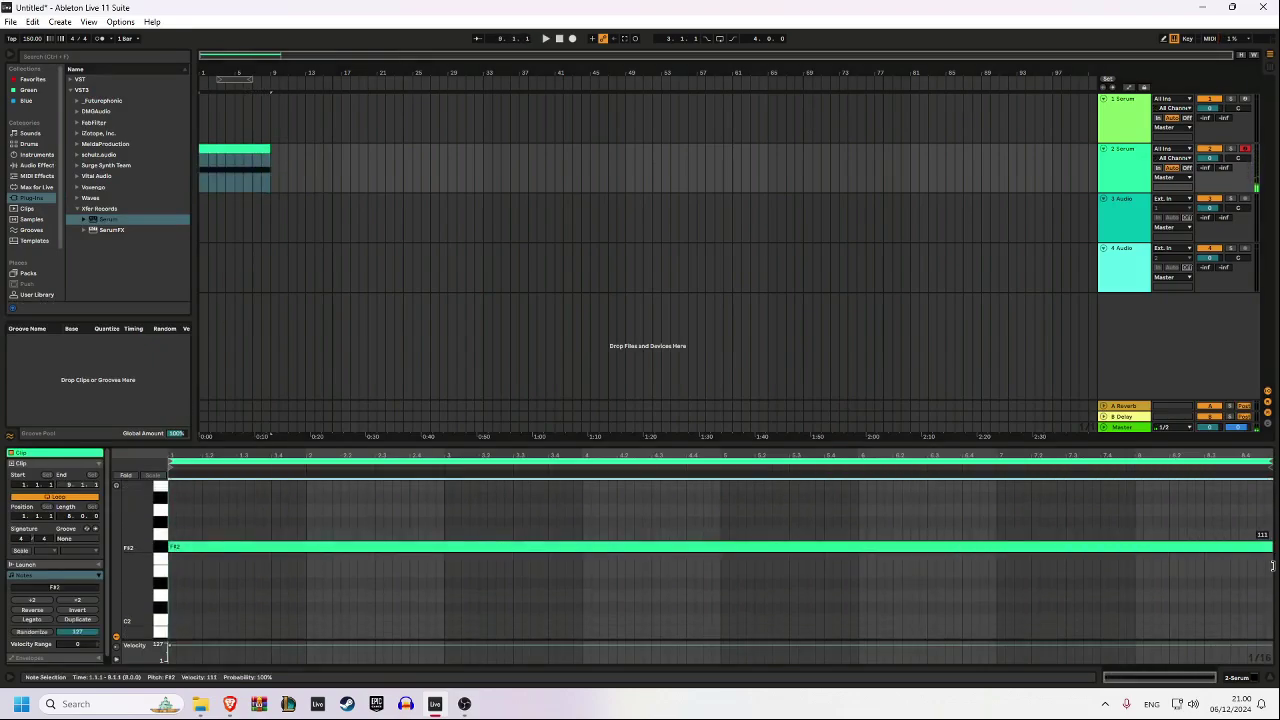
- Loop the first eight bars of the arrangement and show the second Serum track's devices
click(1132, 166)
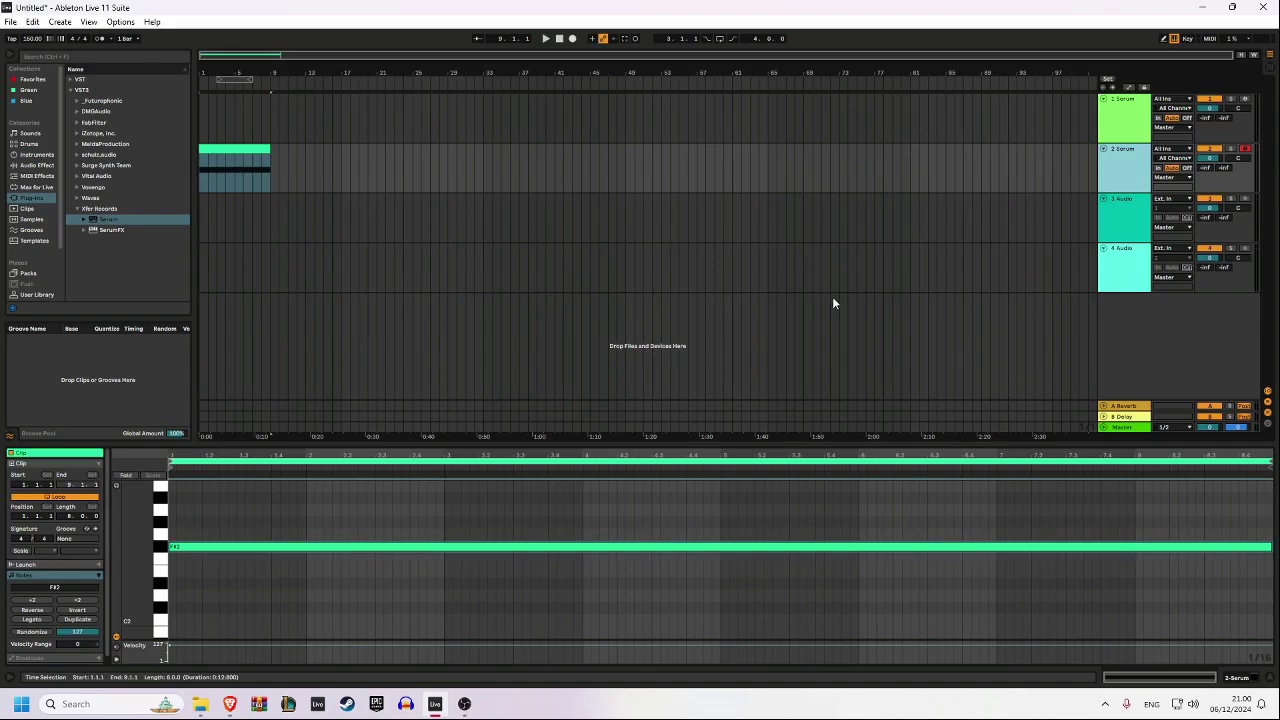
drag(271, 114, 137, 112)
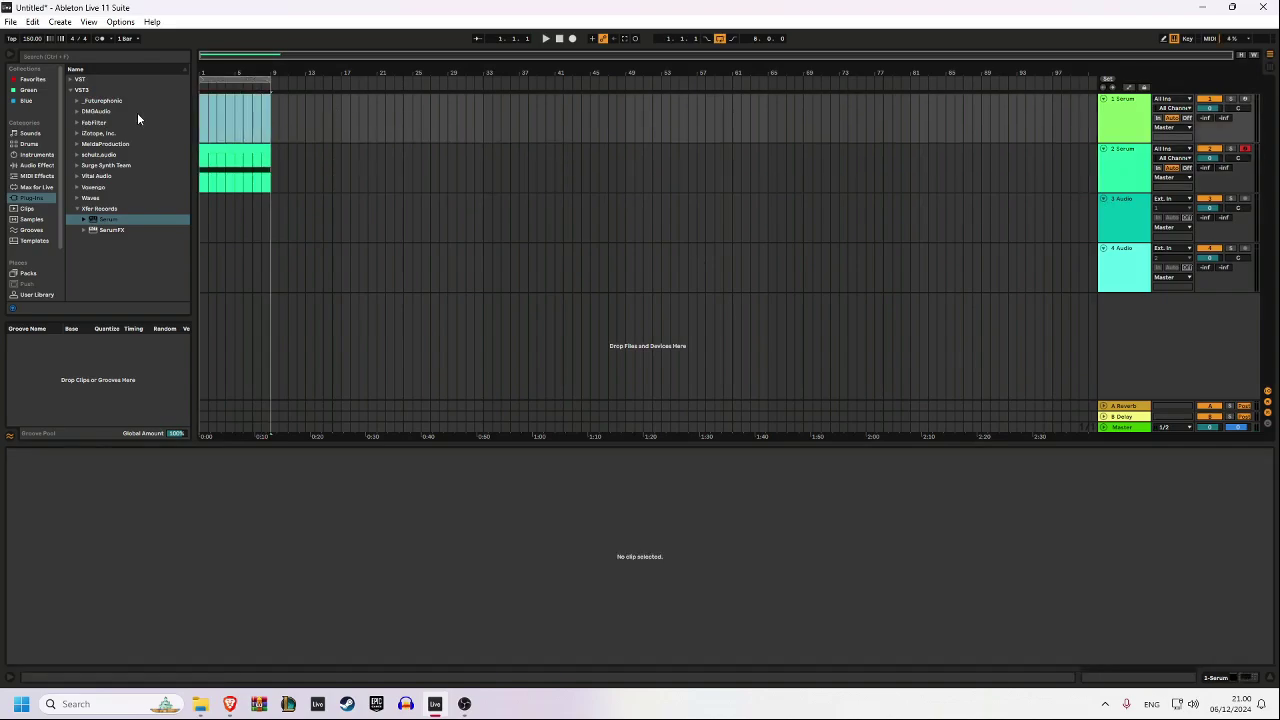
key(Down)
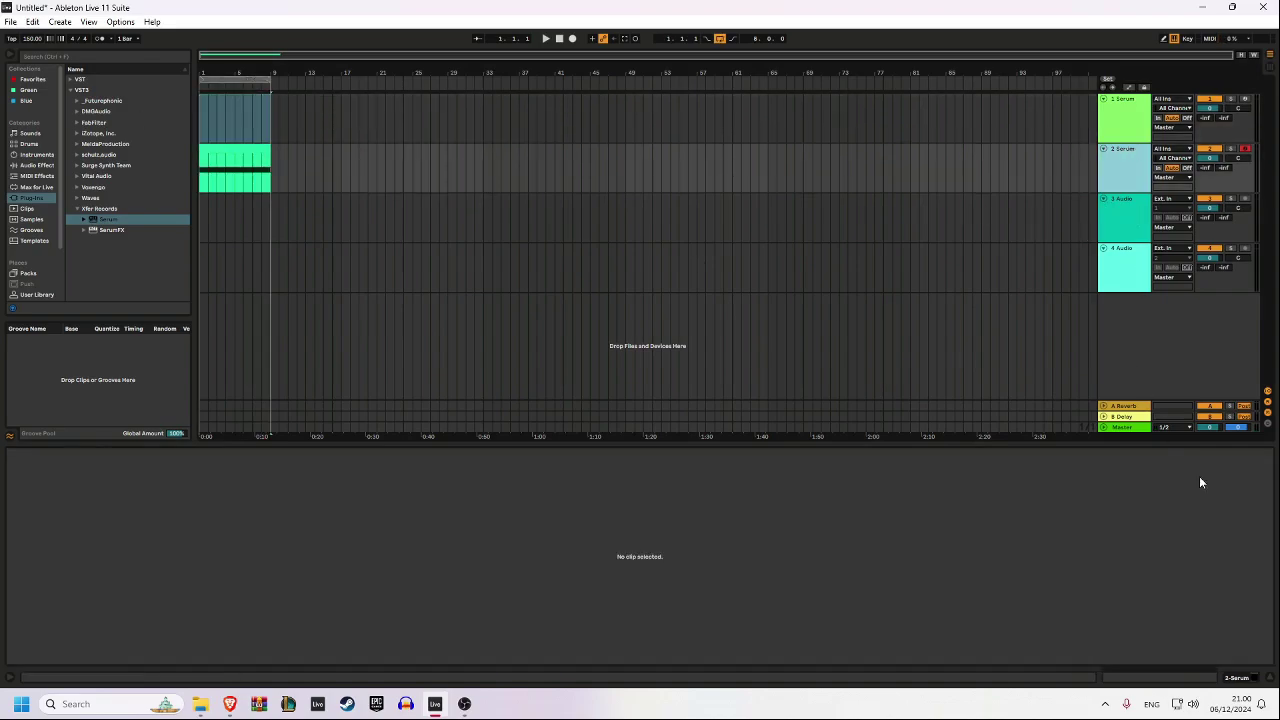
click(1254, 678)
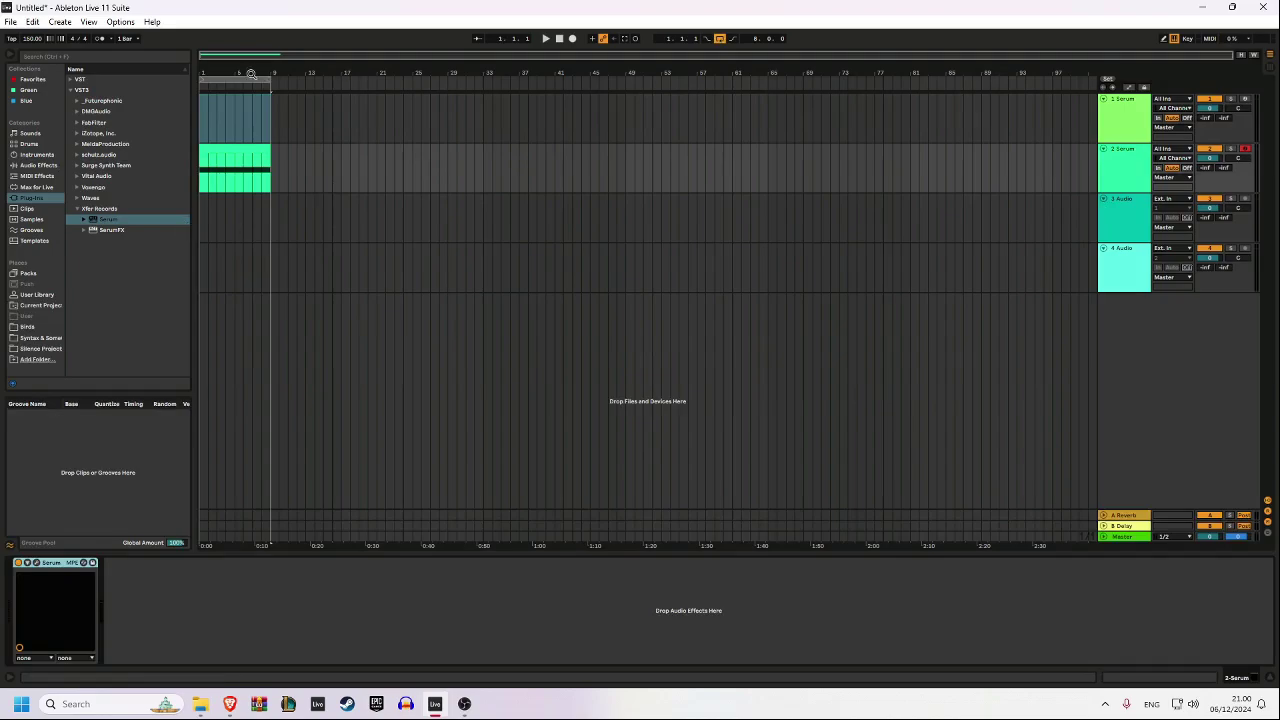
drag(251, 74, 251, 110)
- Insert an Arpeggiator before Serum on the second track and set its rate to 1/16
click(37, 176)
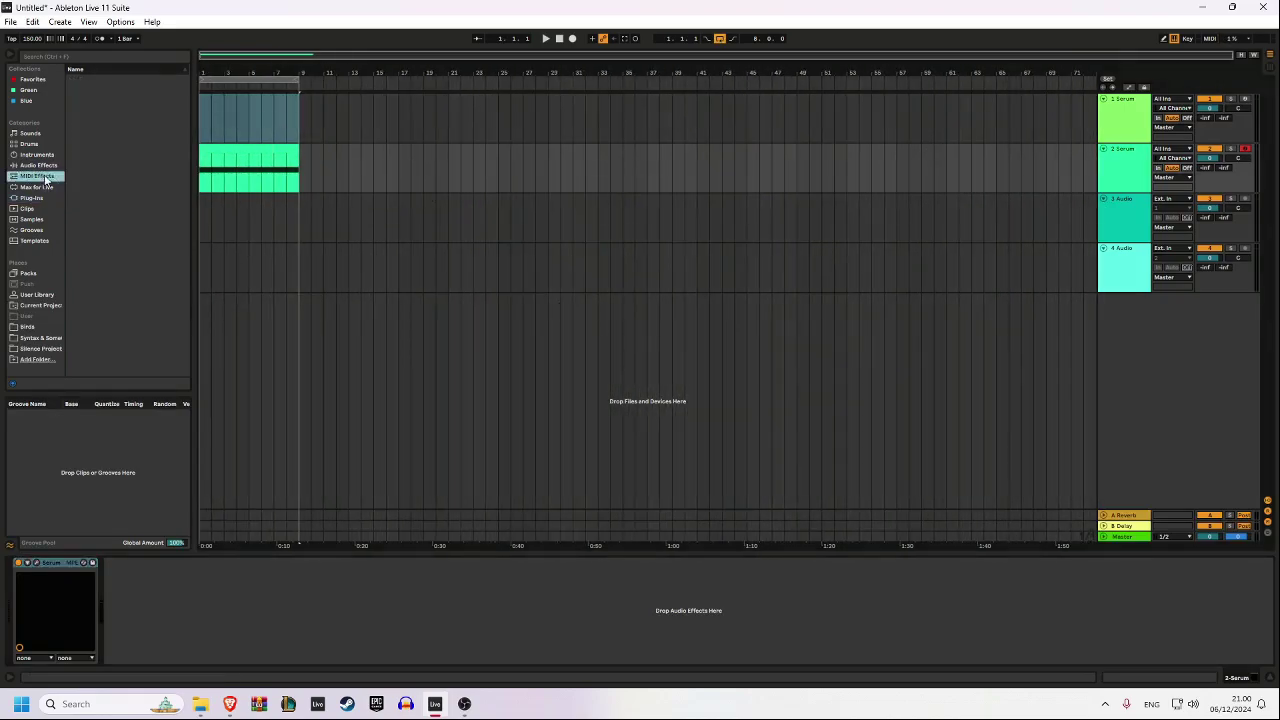
double_click(100, 79)
drag(57, 614, 57, 613)
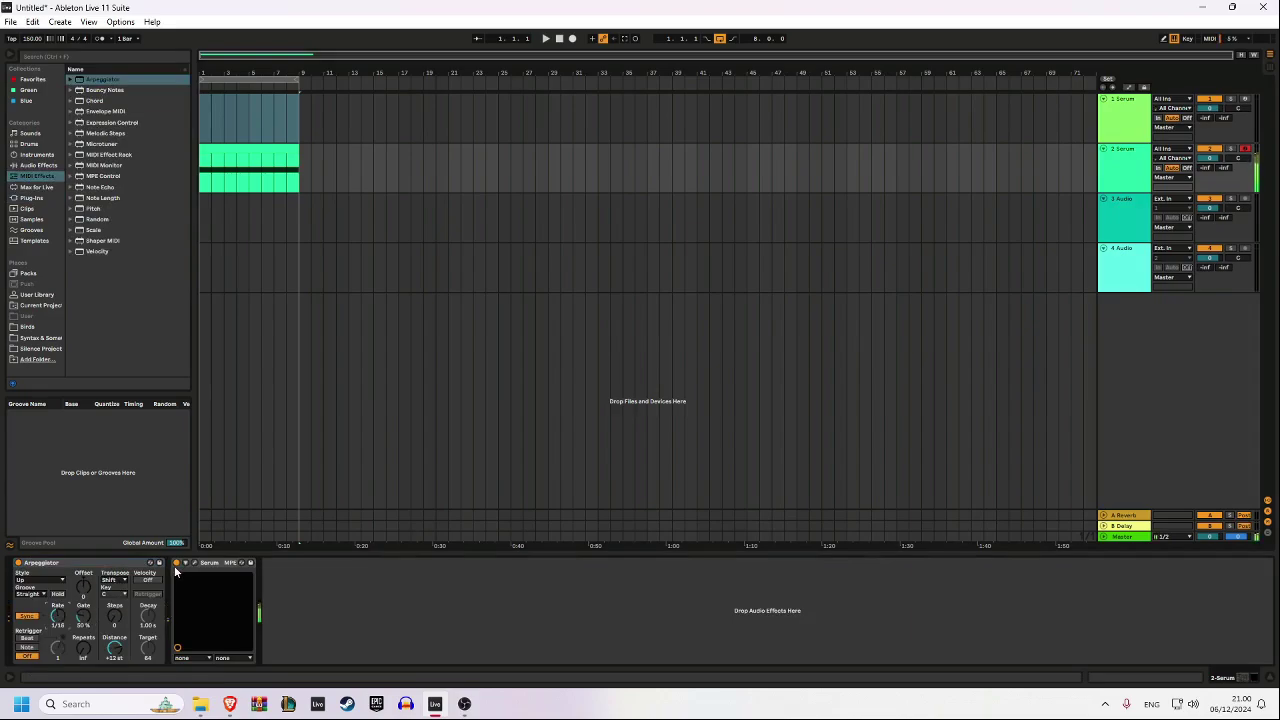
- Open Serum on the second track, centre its window, and sweep all four macros while the arpeggiated loop plays
click(195, 564)
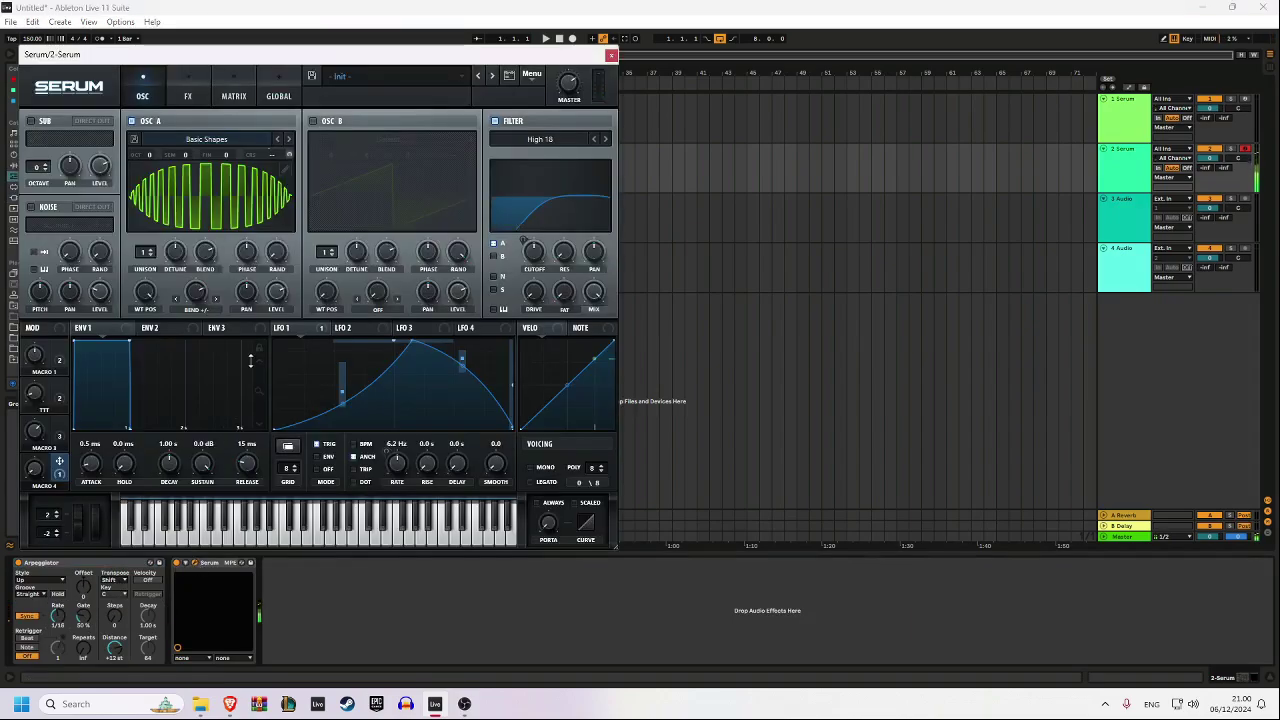
drag(363, 60, 656, 132)
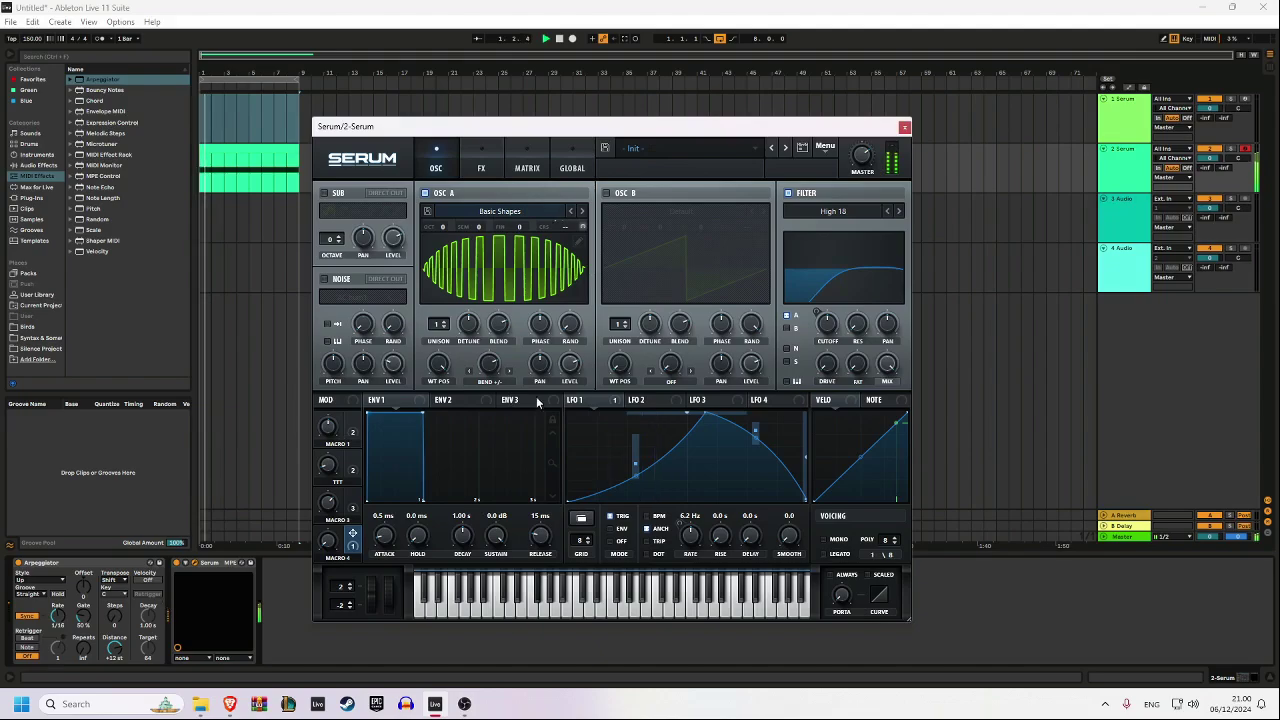
drag(329, 505, 333, 562)
mouse_move(333, 472)
mouse_down()
mouse_move(342, 417)
mouse_move(336, 492)
mouse_up()
drag(329, 428, 332, 454)
drag(331, 542, 340, 462)
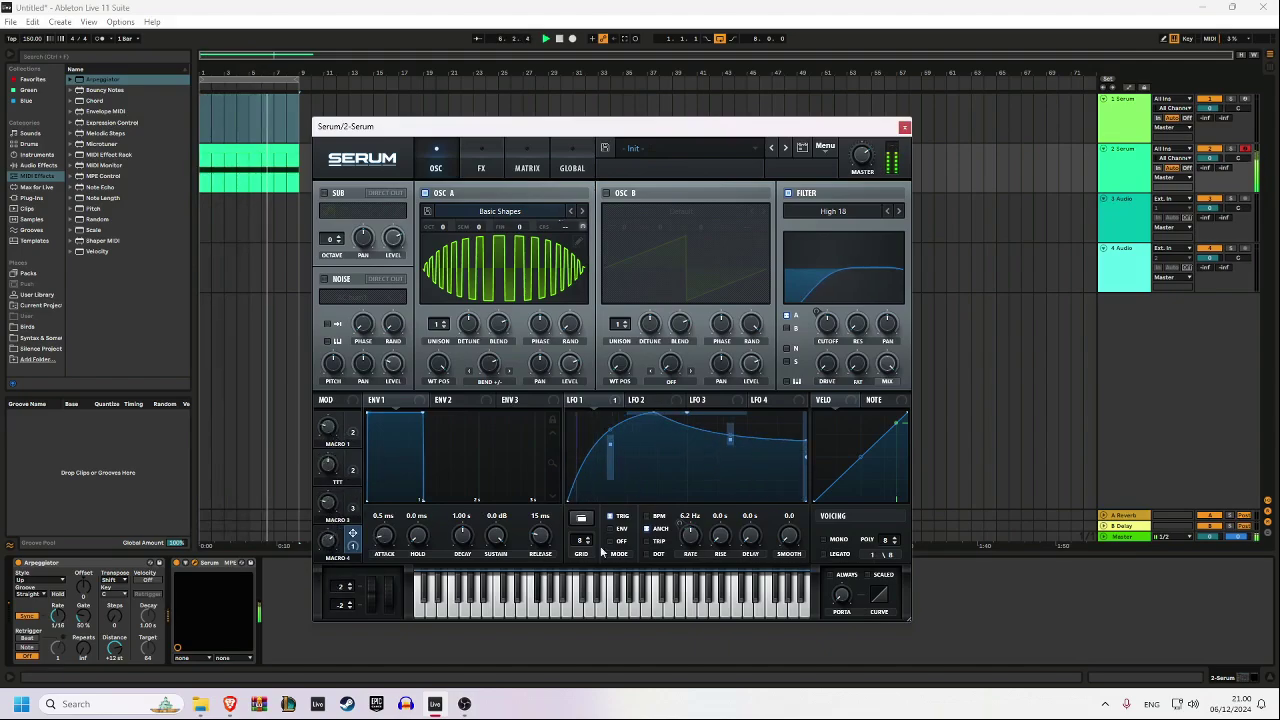
- Set LFO 1's mode to Off and readjust the four macros to vary the looping sound
drag(327, 541, 331, 586)
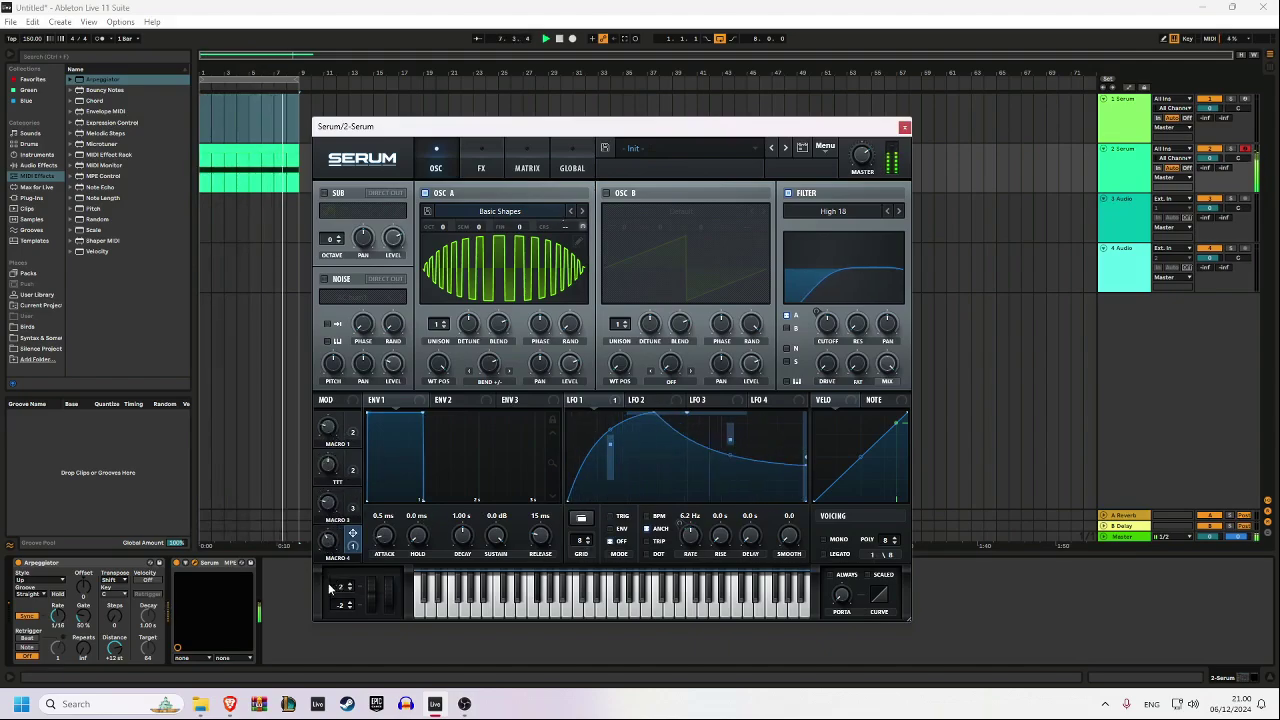
drag(325, 502, 330, 464)
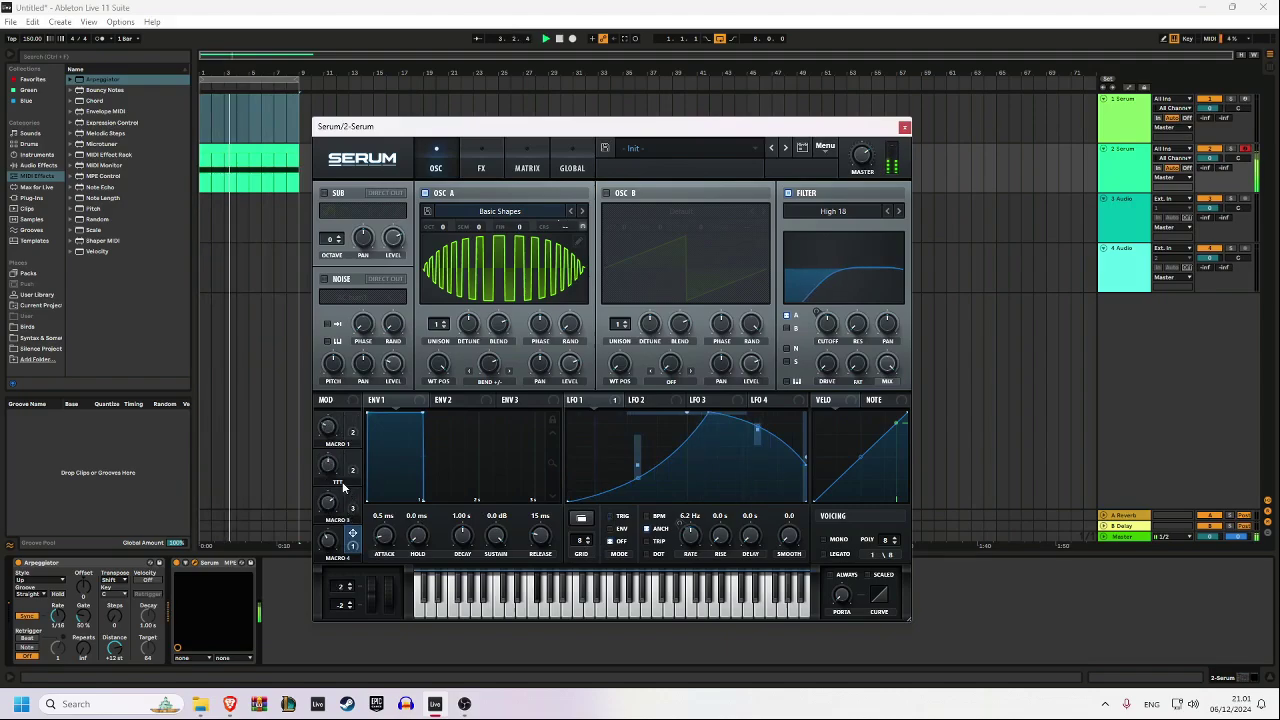
scroll(327, 502, up, 8)
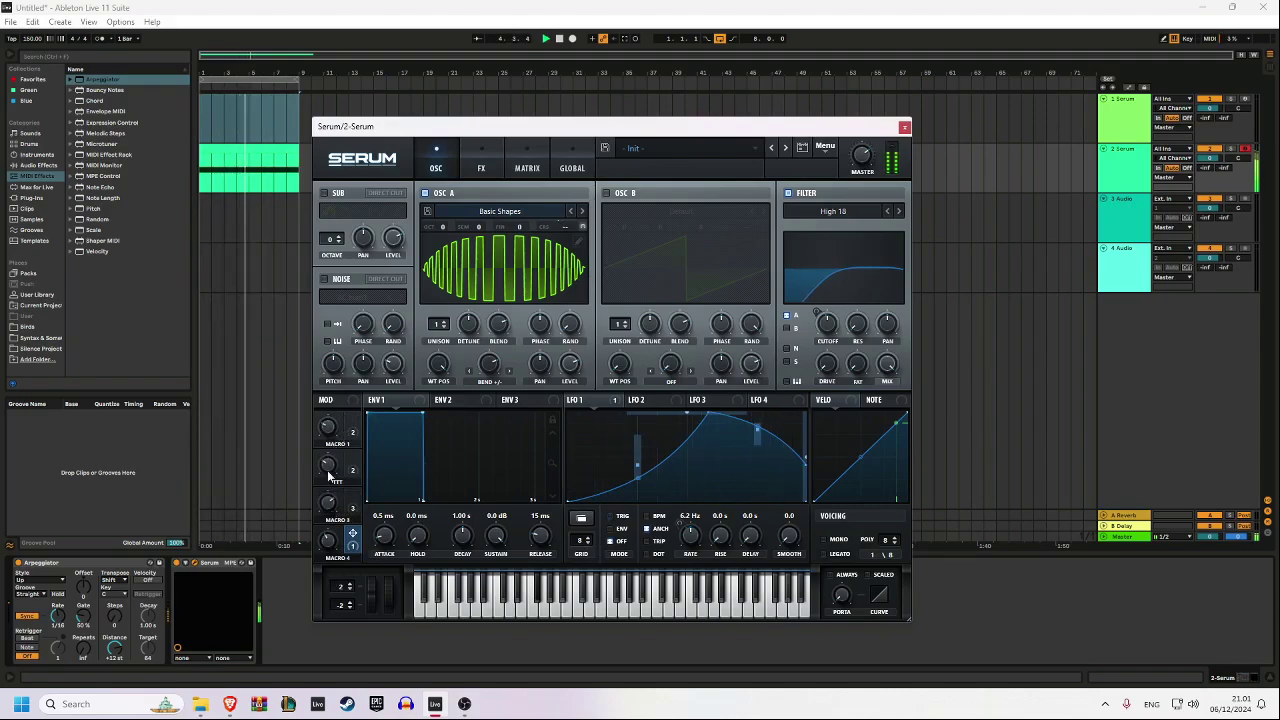
mouse_move(332, 525)
mouse_down()
mouse_move(329, 512)
mouse_move(329, 542)
mouse_move(335, 485)
mouse_move(327, 527)
mouse_up()
drag(328, 428, 353, 377)
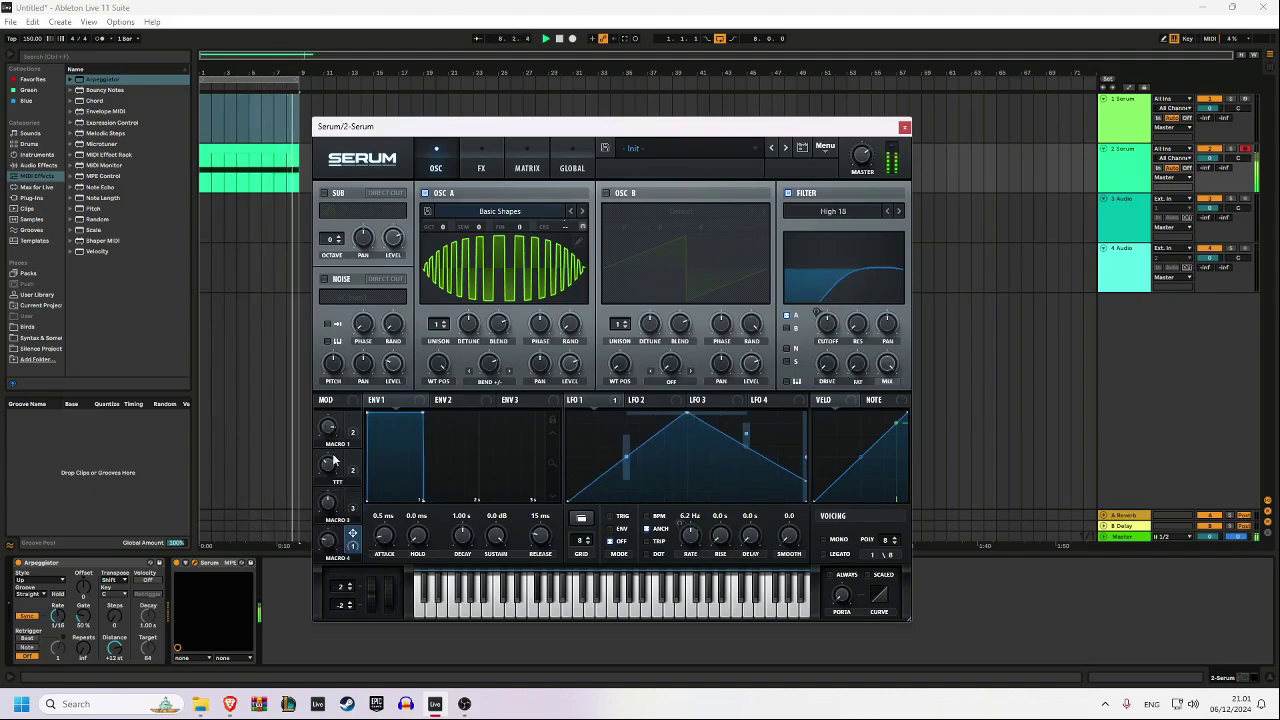
drag(331, 460, 333, 425)
- Set the Arpeggiator rate to 1/8 and adjust Macros 1, 3 and 4 during playback
mouse_move(337, 517)
mouse_down()
mouse_move(343, 538)
mouse_move(337, 516)
mouse_up()
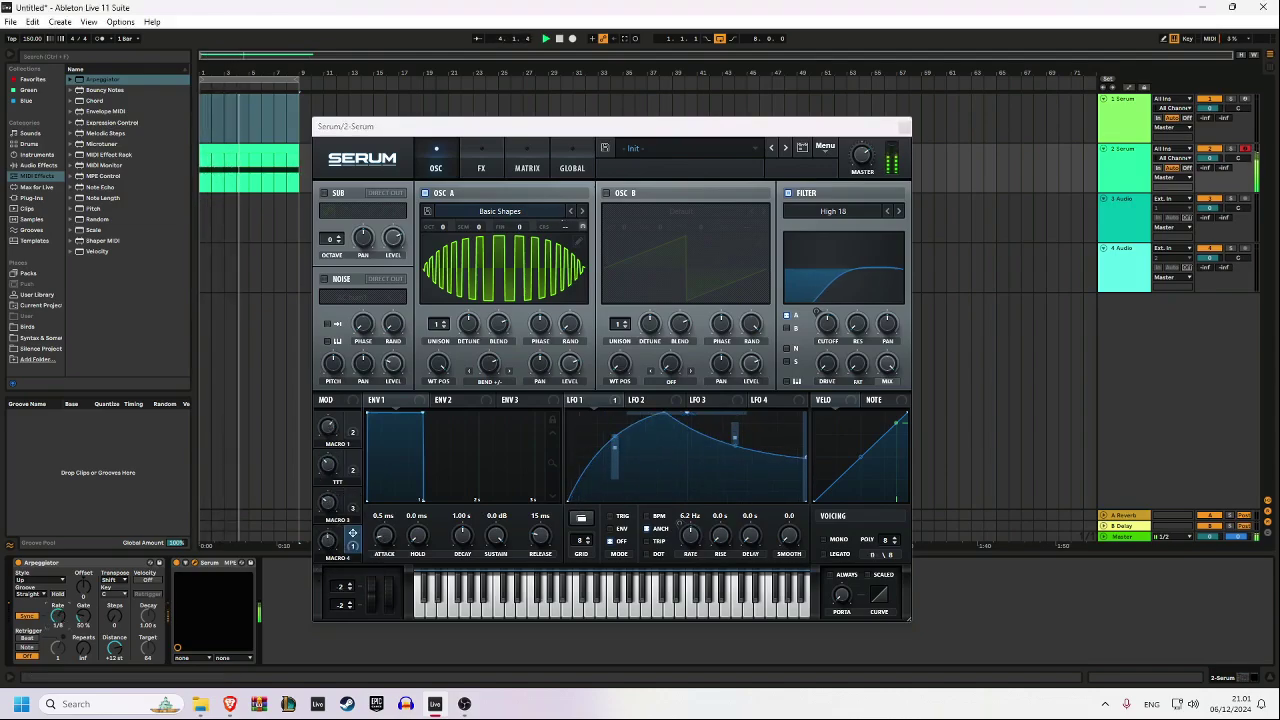
mouse_move(322, 431)
mouse_down()
mouse_move(336, 483)
mouse_move(322, 426)
mouse_up()
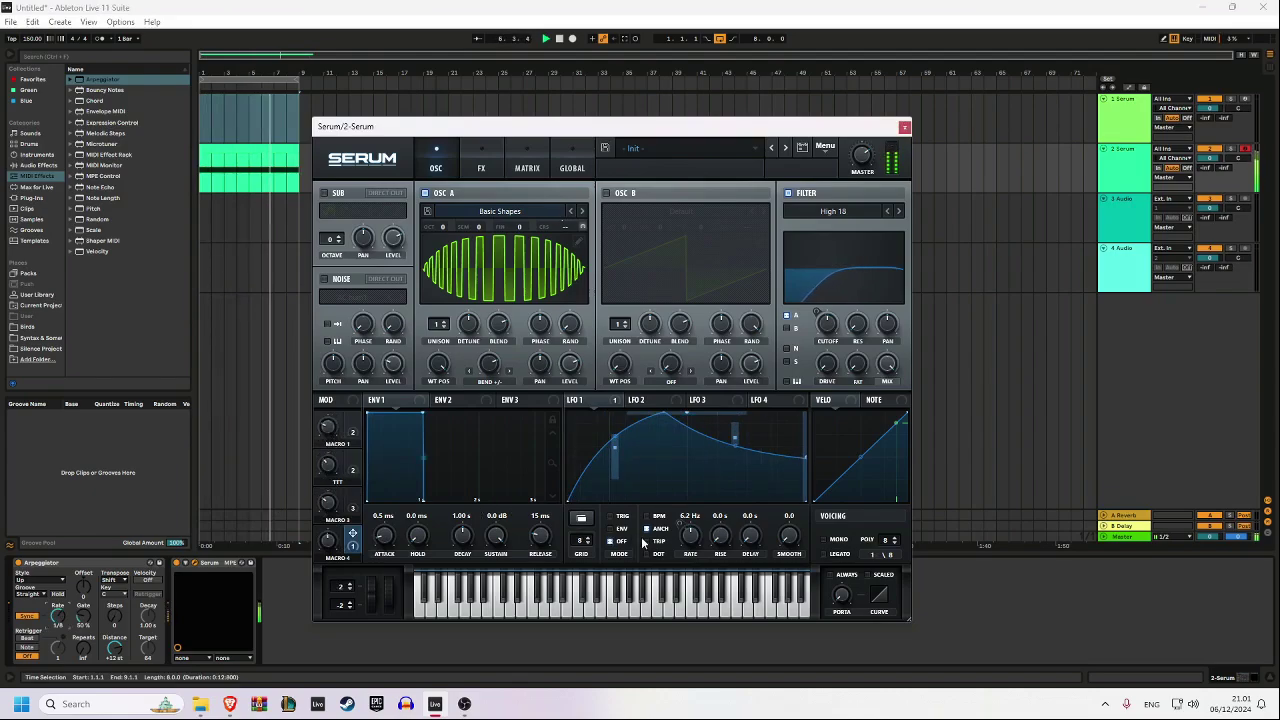
mouse_move(336, 487)
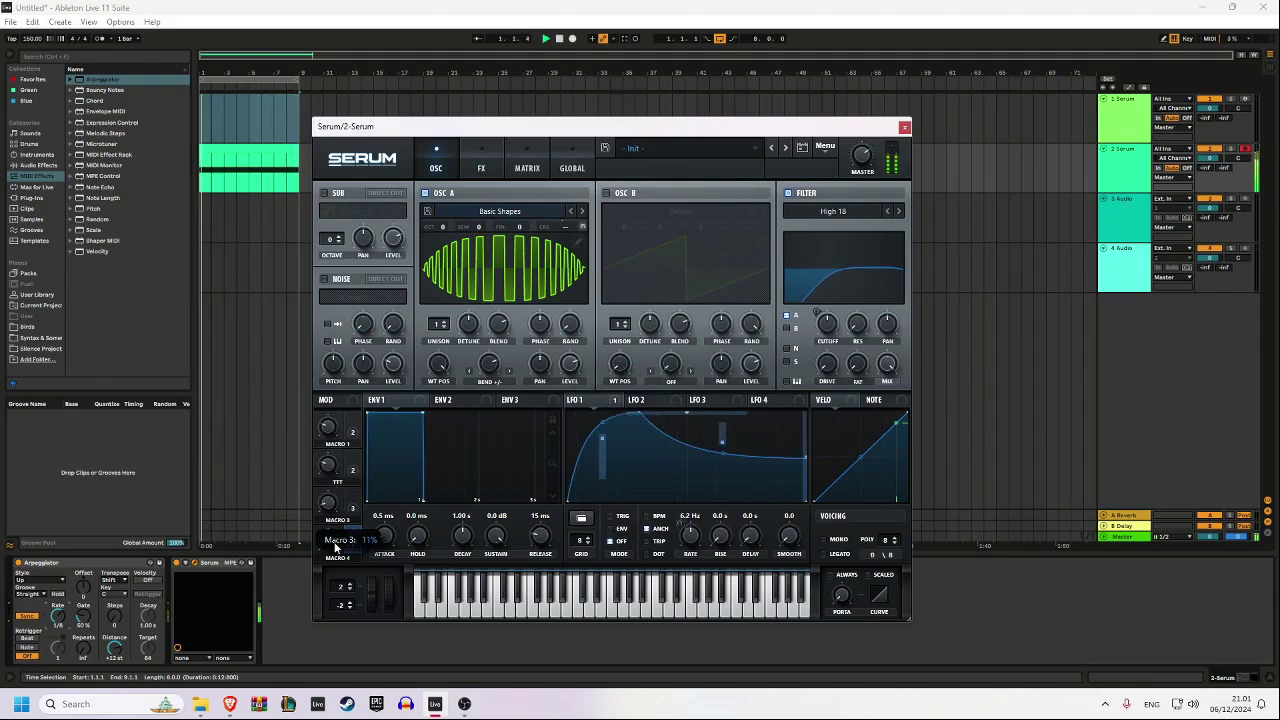
drag(330, 543, 331, 605)
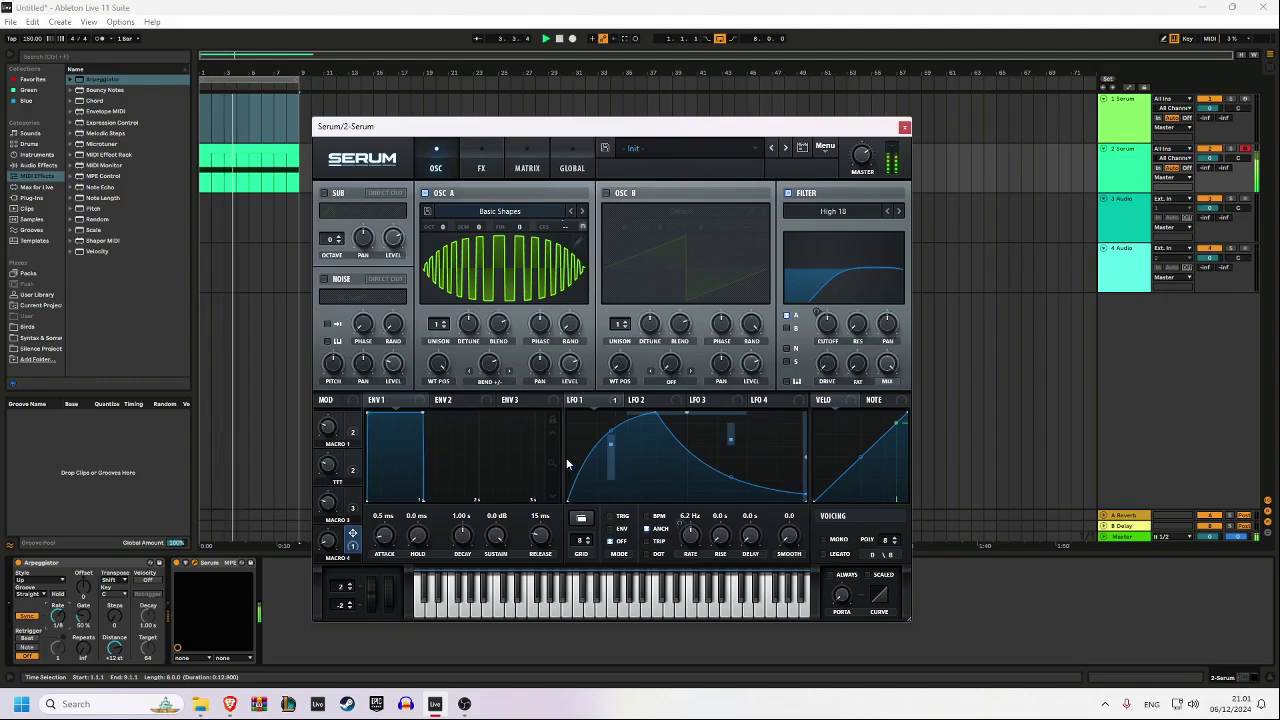
drag(329, 503, 343, 483)
mouse_move(330, 429)
mouse_down()
mouse_move(362, 378)
mouse_move(353, 418)
mouse_up()
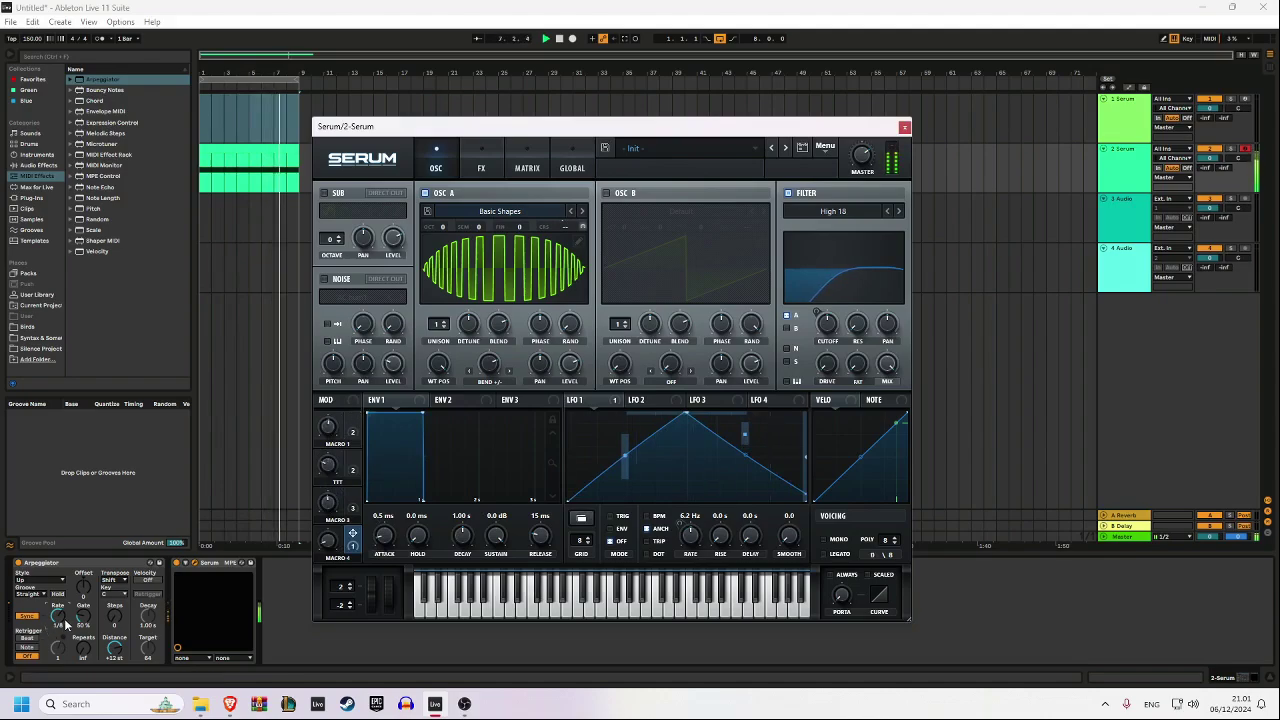
- Set the Arpeggiator to Random style with 4 steps, +5 st distance, 1/16 rate and 40% gate
drag(59, 617, 116, 660)
click(40, 580)
click(40, 572)
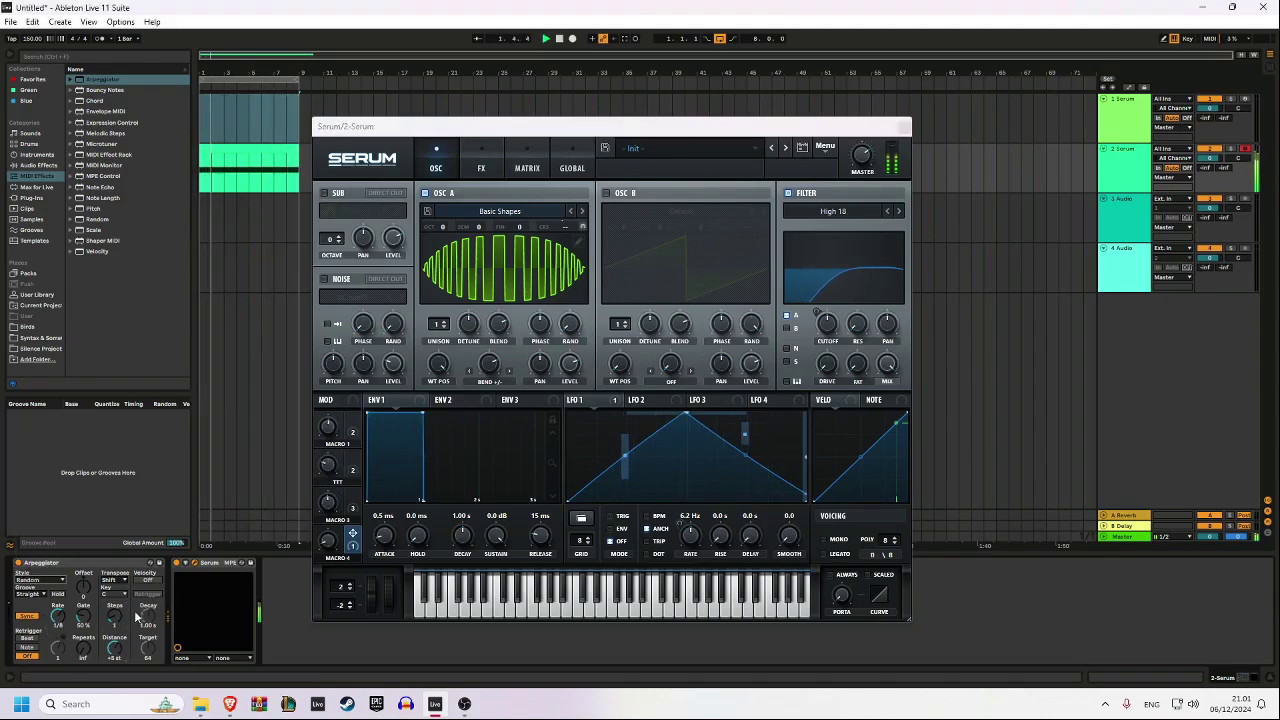
click(58, 617)
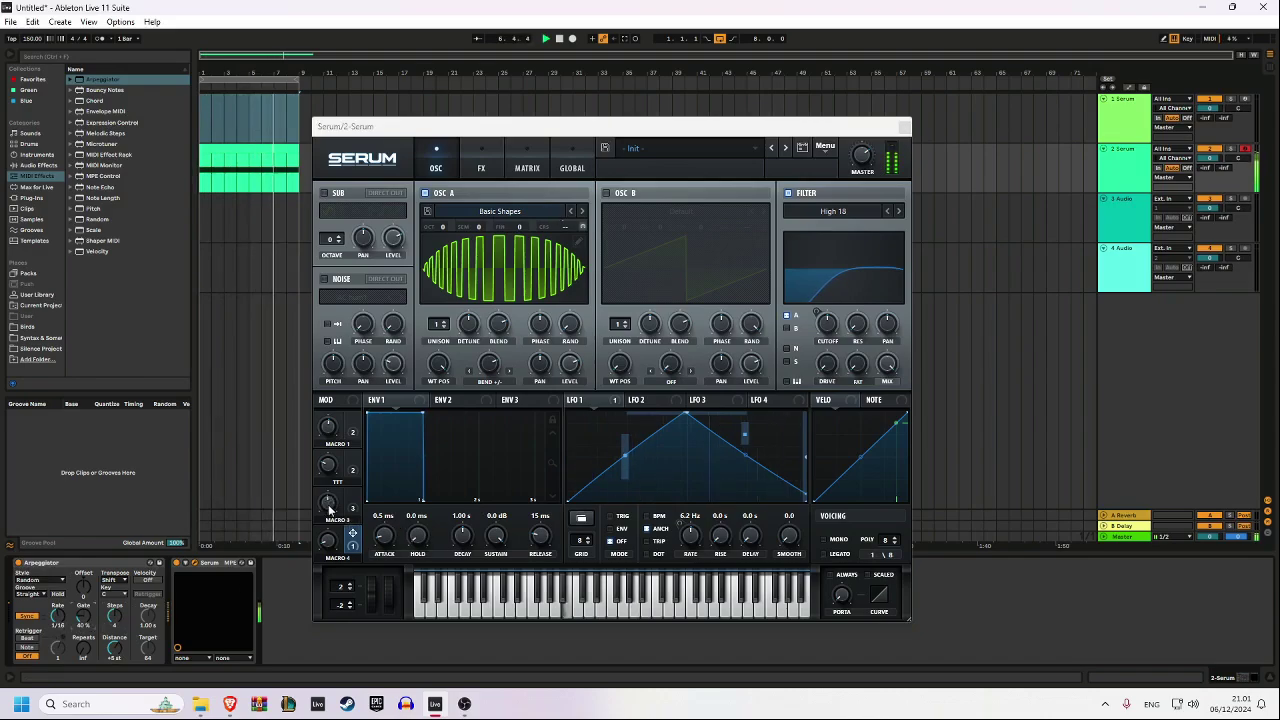
- Vary Macros 3, 1 and 4 to reshape LFO 1 and the filter under the random arpeggio
drag(329, 508, 346, 543)
drag(328, 429, 324, 493)
drag(327, 540, 329, 568)
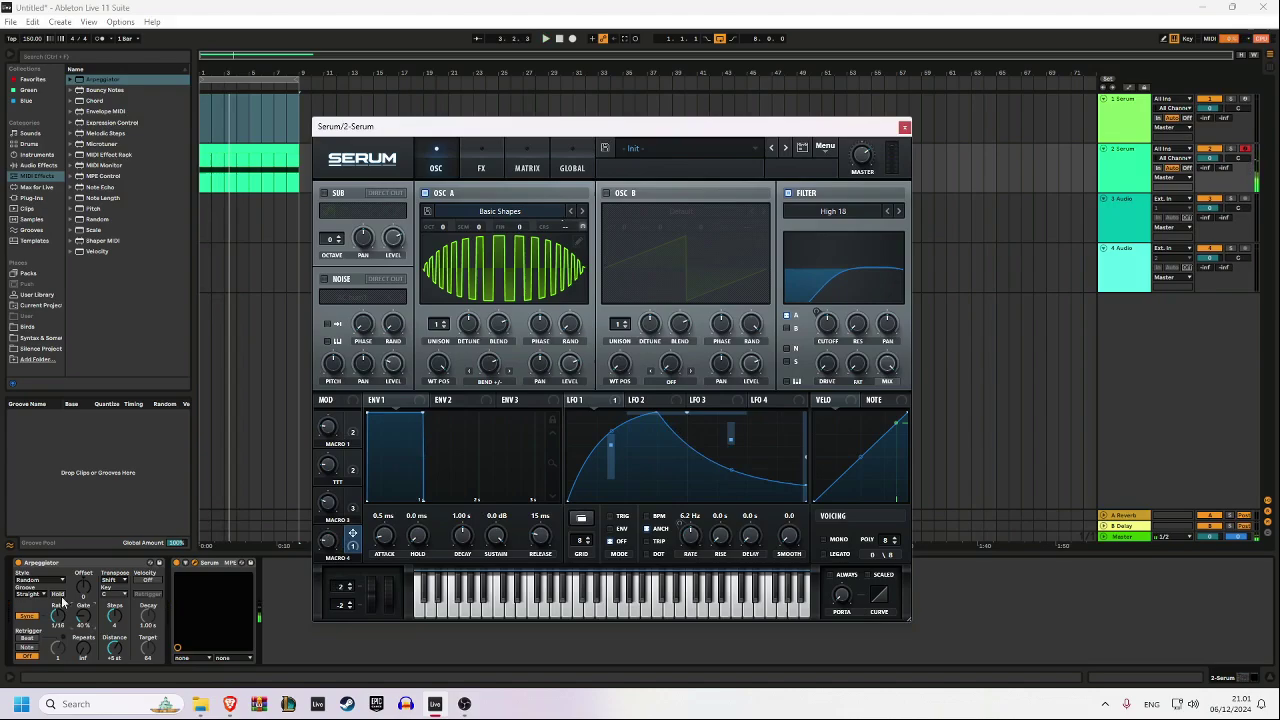
- Delete the Arpeggiator from the second track and show the empty rows of Serum's modulation matrix
click(75, 565)
key(Delete)
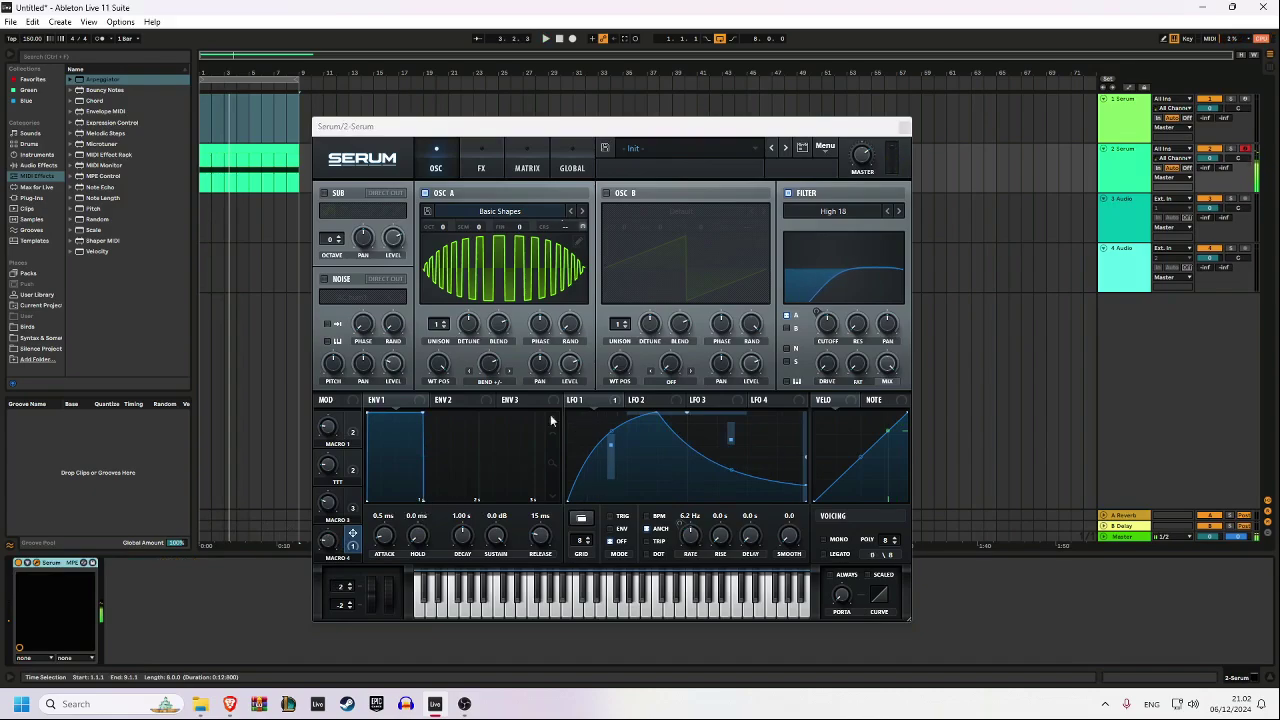
click(477, 163)
click(532, 164)
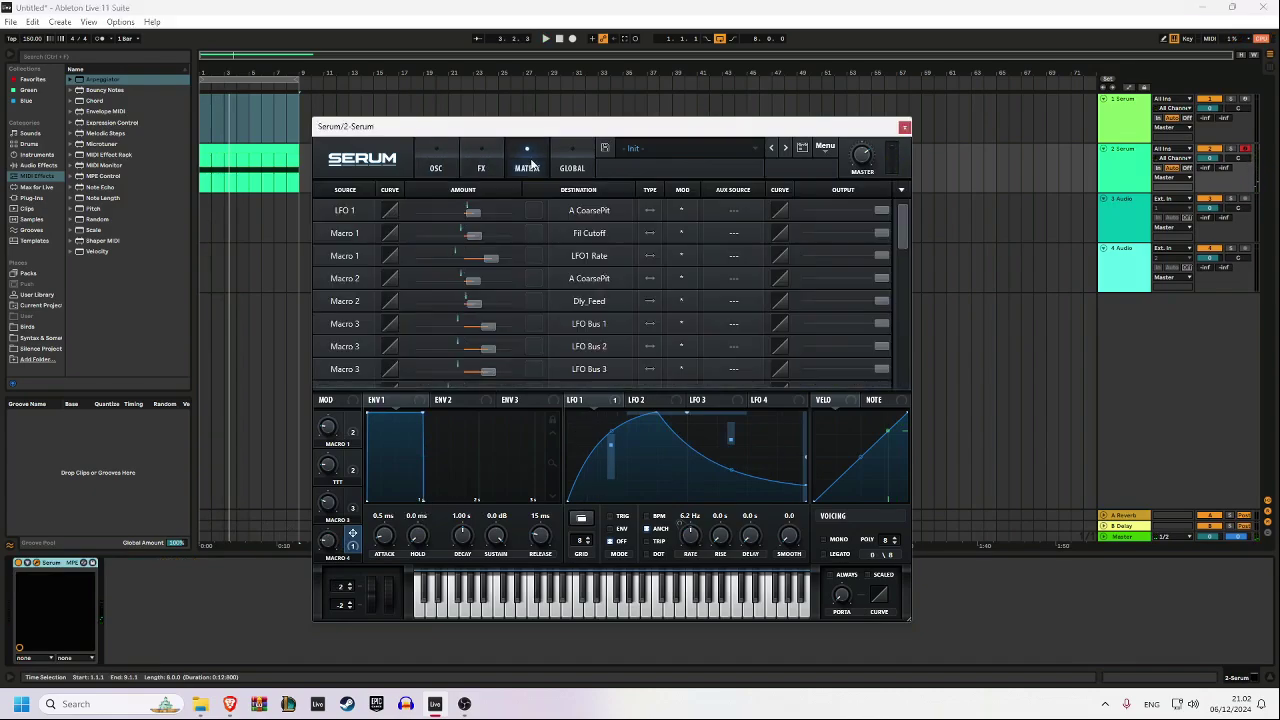
scroll(448, 304, down, 3)
- Route NoteOn Rand1 to Env1 Rel in the first free matrix row with a small positive amount and audition it
click(349, 342)
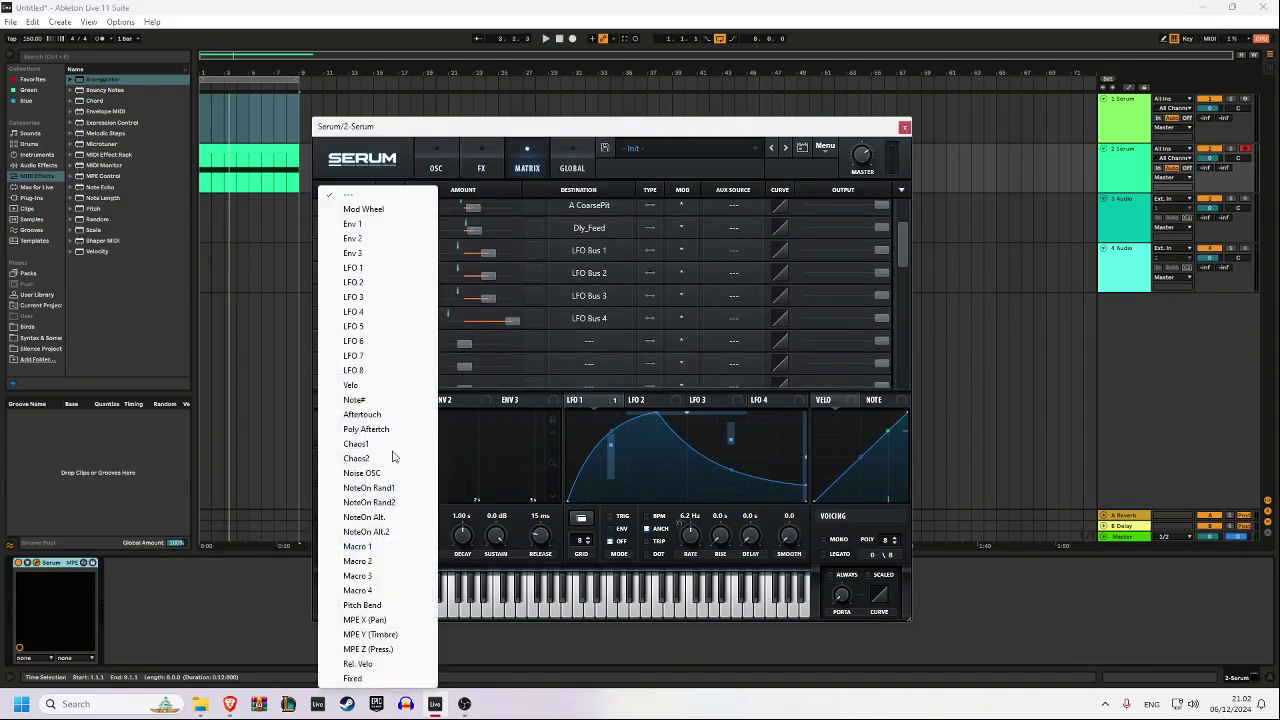
click(463, 123)
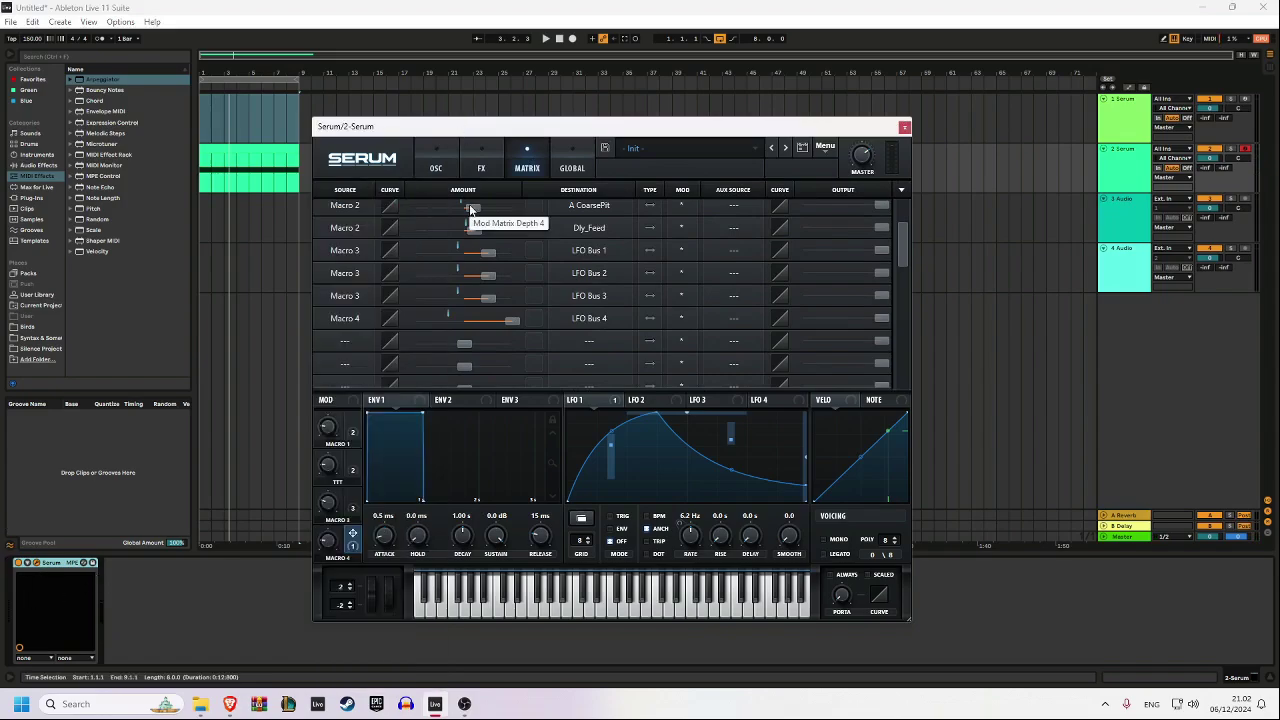
click(345, 345)
click(390, 489)
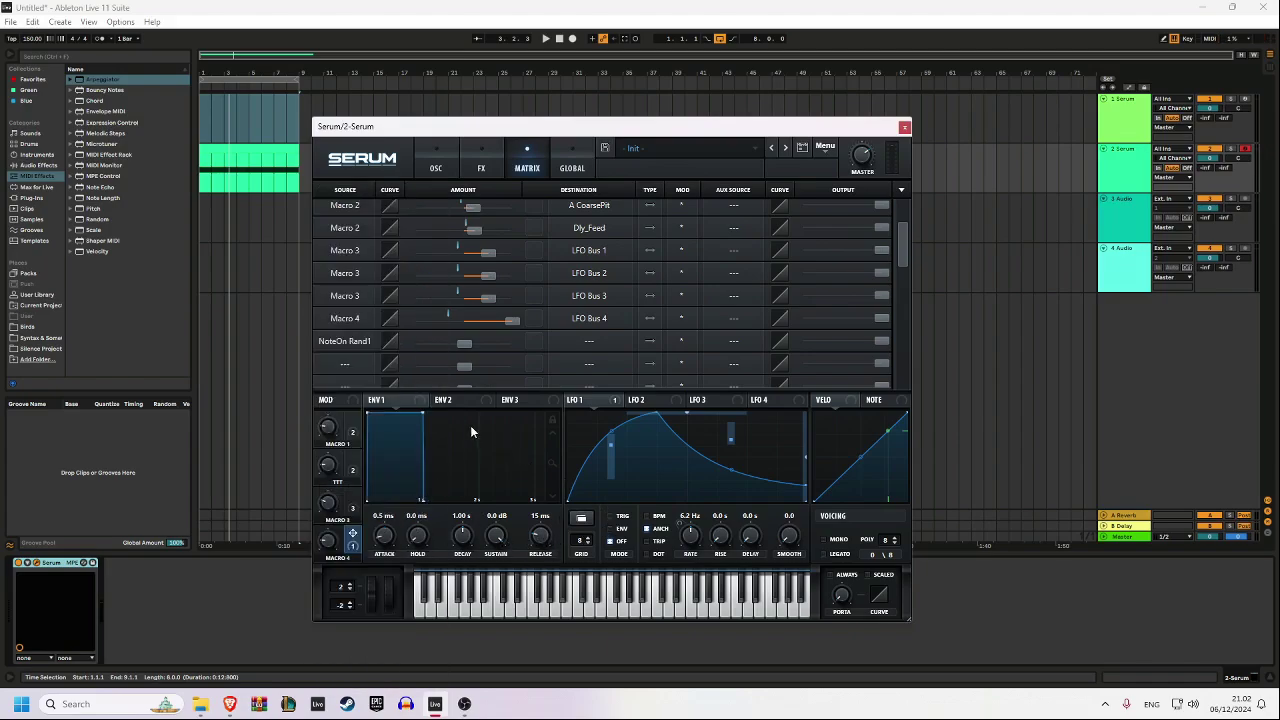
click(589, 341)
mouse_move(604, 420)
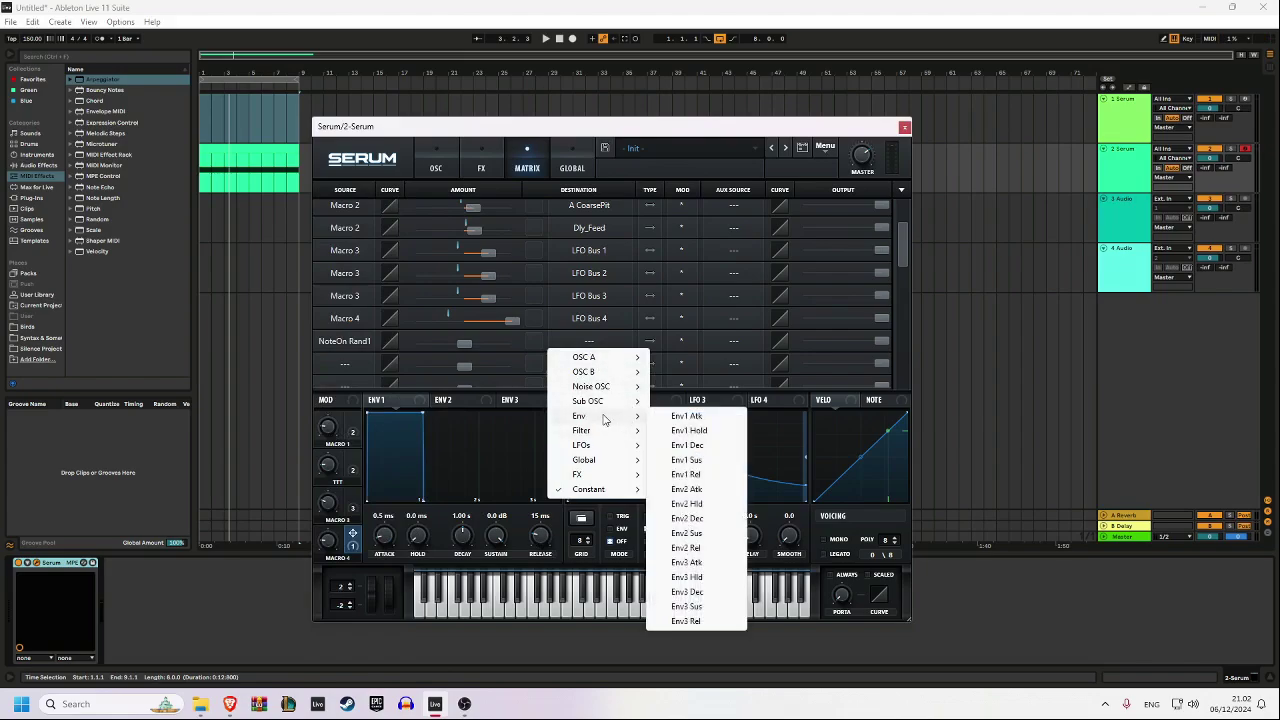
click(700, 475)
drag(464, 343, 472, 346)
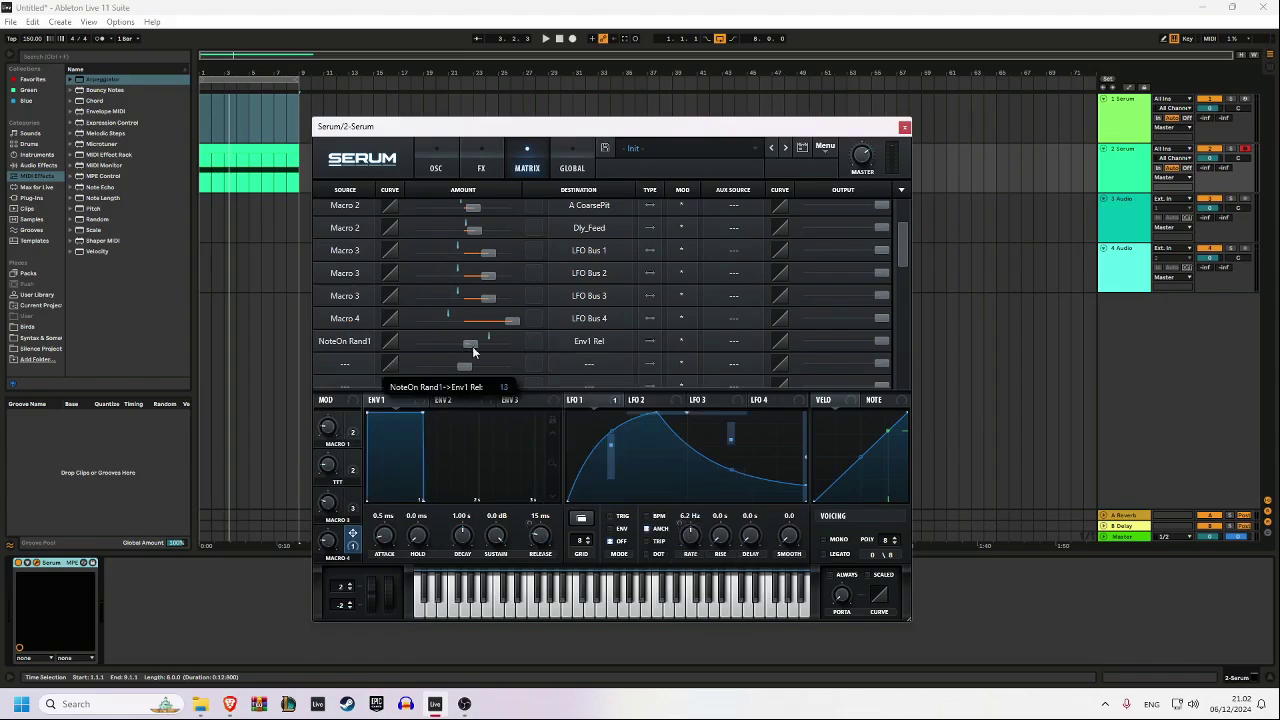
key(a)
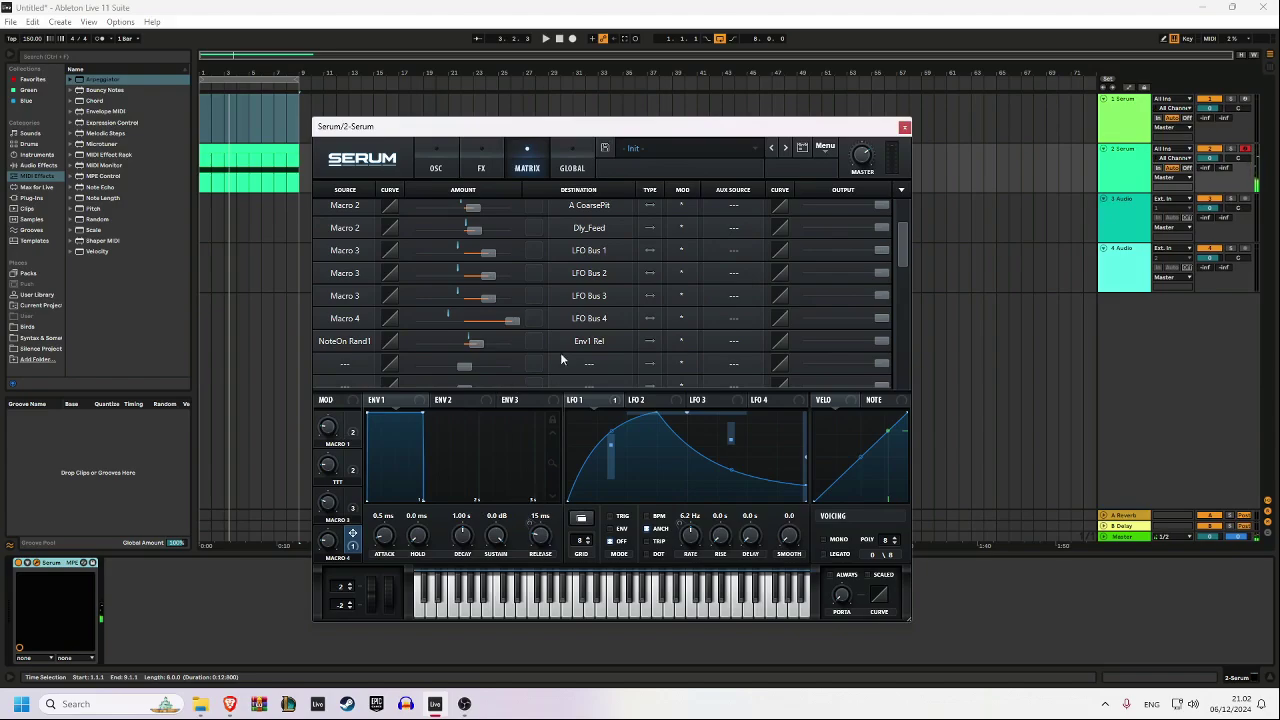
drag(478, 345, 473, 346)
- Insert a new Arpeggiator before Serum on the second track and set its rate to 1/16
double_click(105, 78)
drag(54, 618, 54, 602)
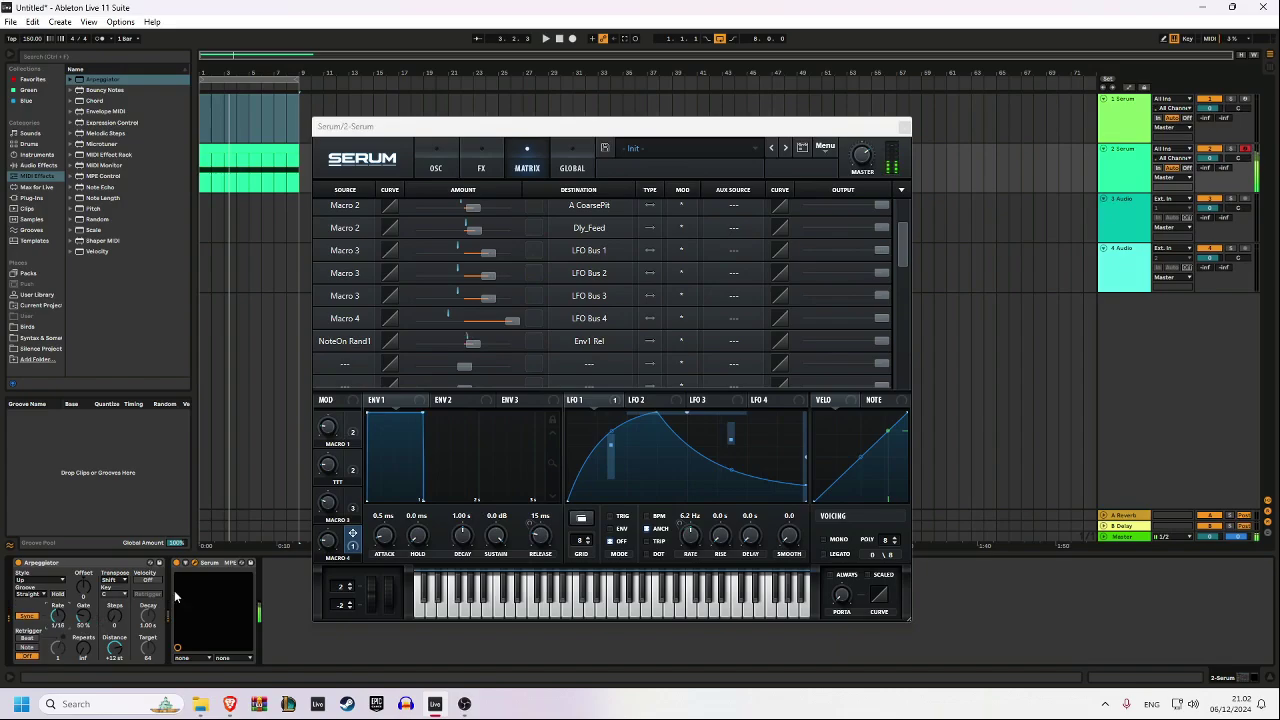
- Set oscillator A's octave to -1 and audition the sound by adjusting Macros 1, 2 and 3
click(433, 163)
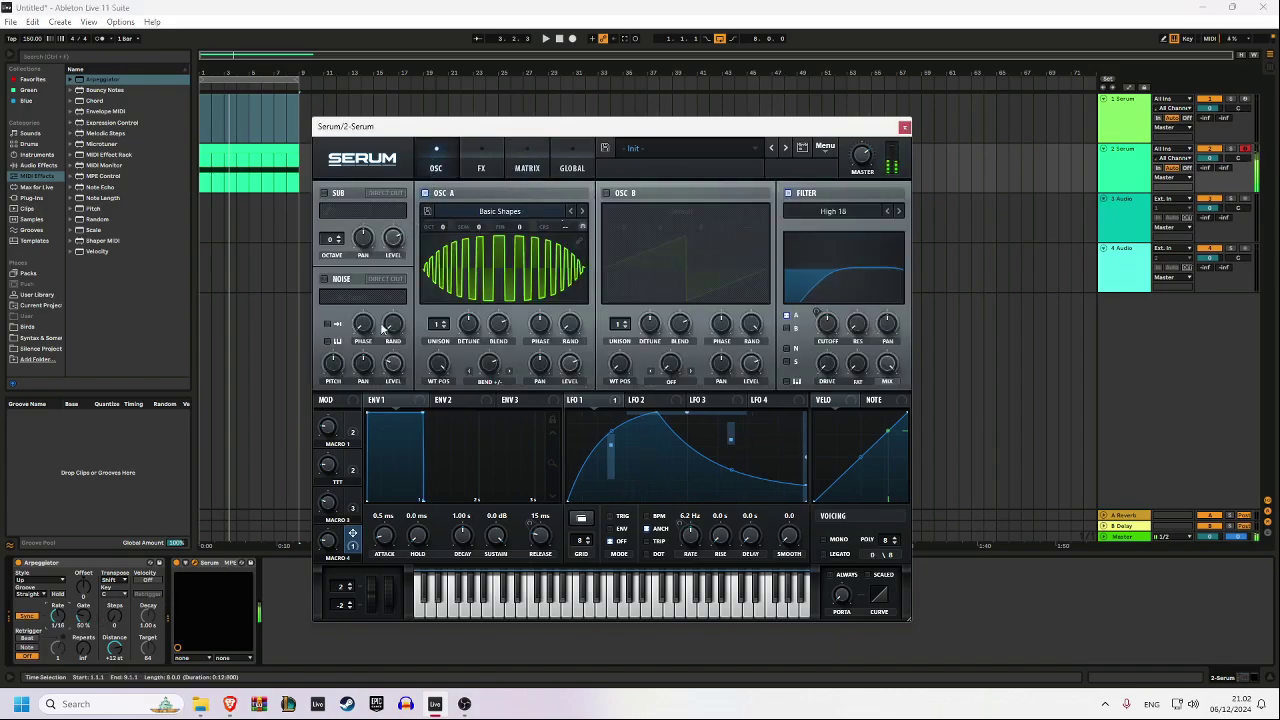
drag(442, 227, 440, 247)
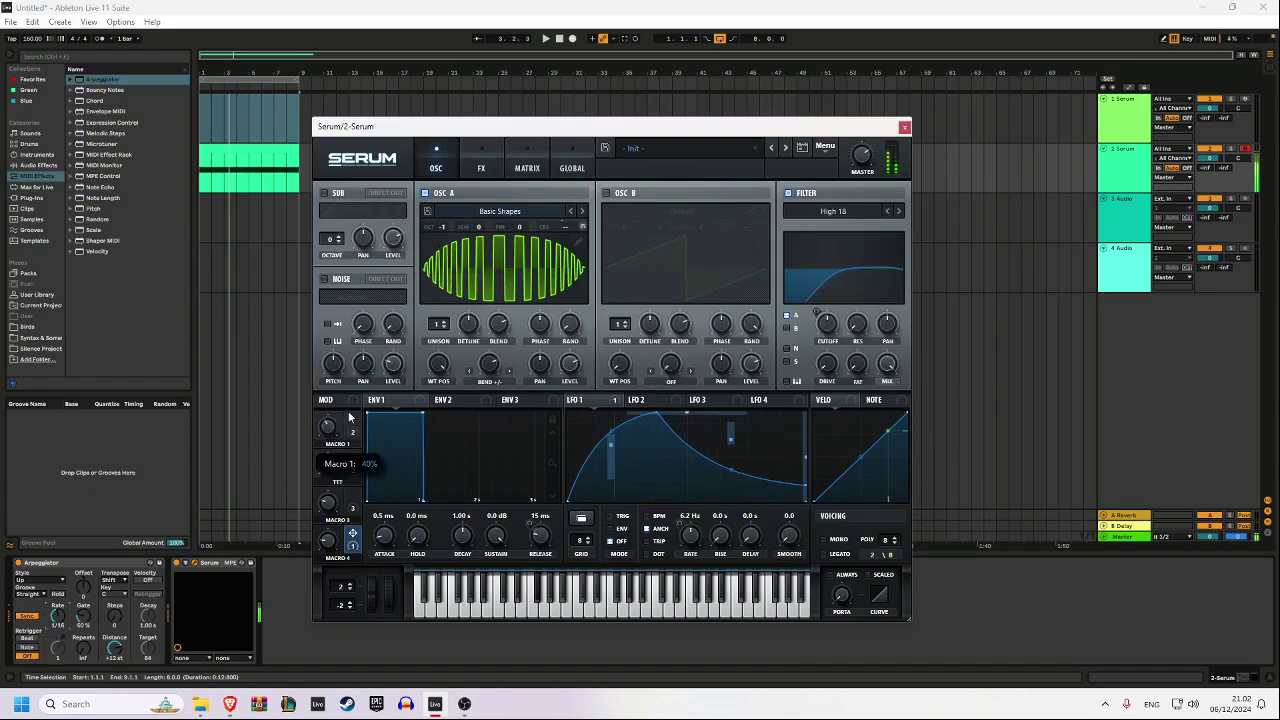
drag(362, 397, 365, 418)
drag(328, 466, 338, 447)
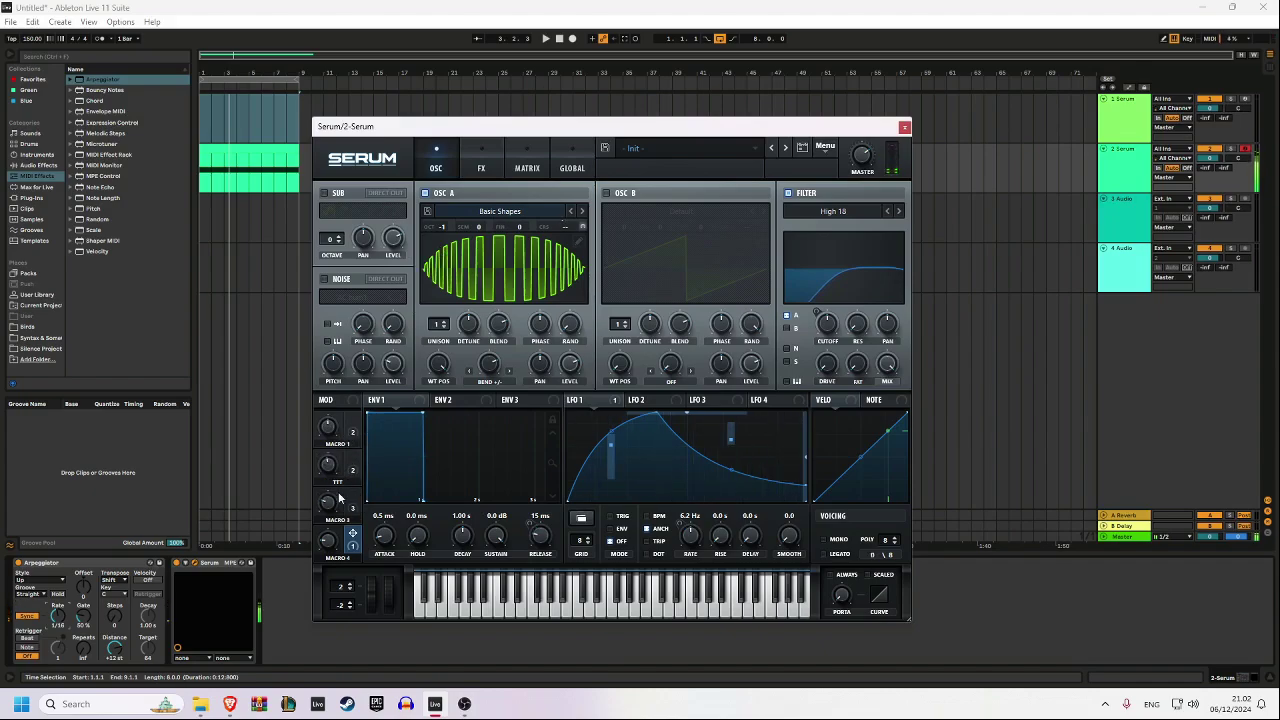
drag(338, 497, 376, 467)
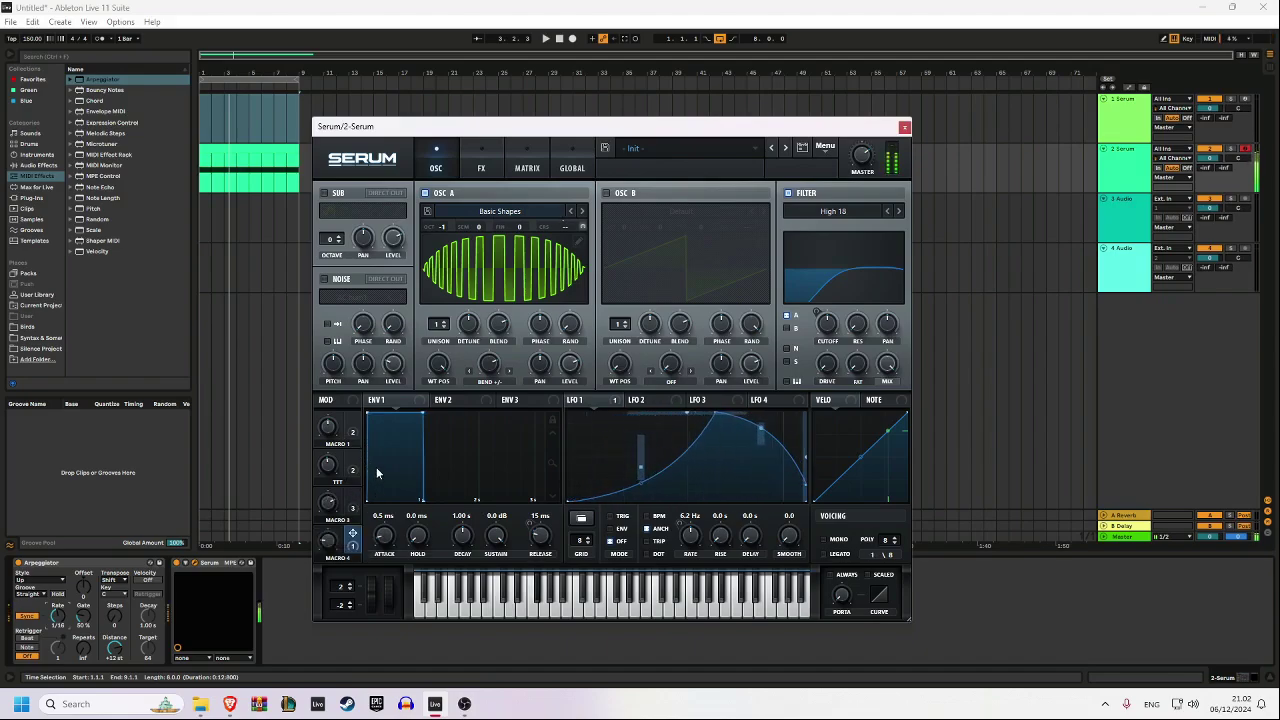
mouse_move(352, 538)
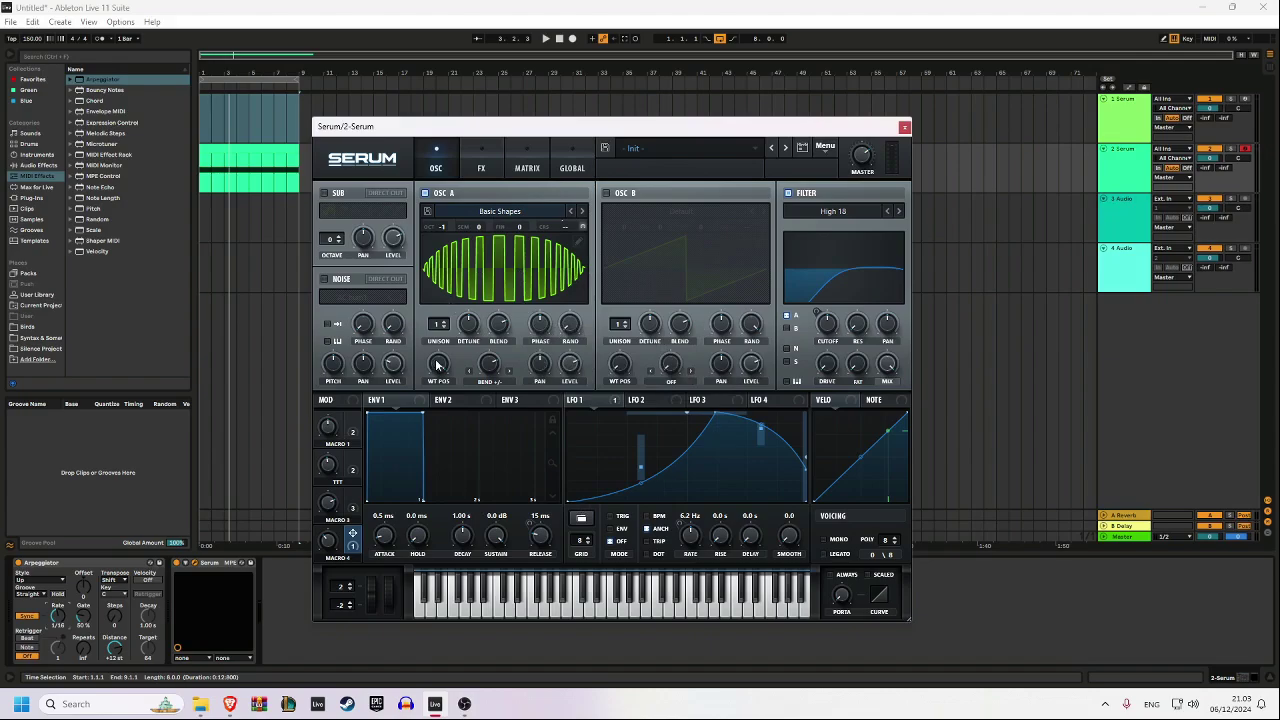
- Switch from the arrangement to the Session View and reposition the Serum window over it
mouse_move(436, 365)
drag(523, 122, 752, 71)
key(Tab)
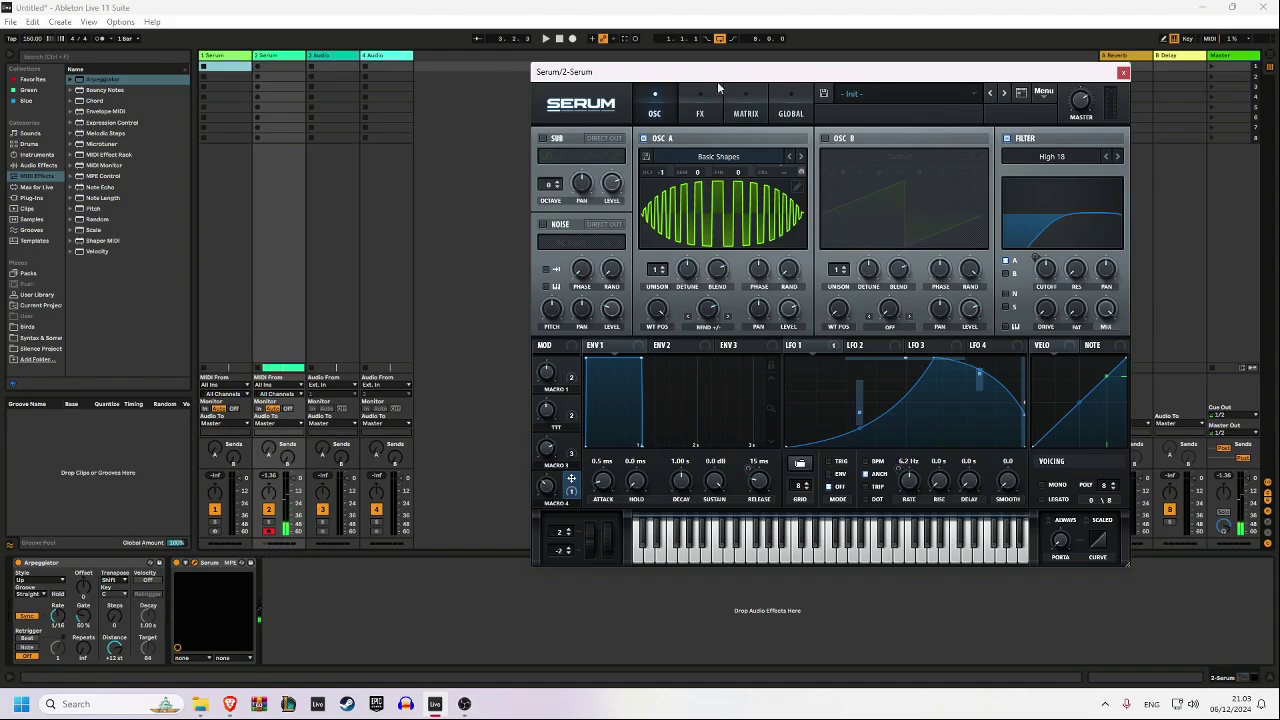
drag(717, 81, 454, 87)
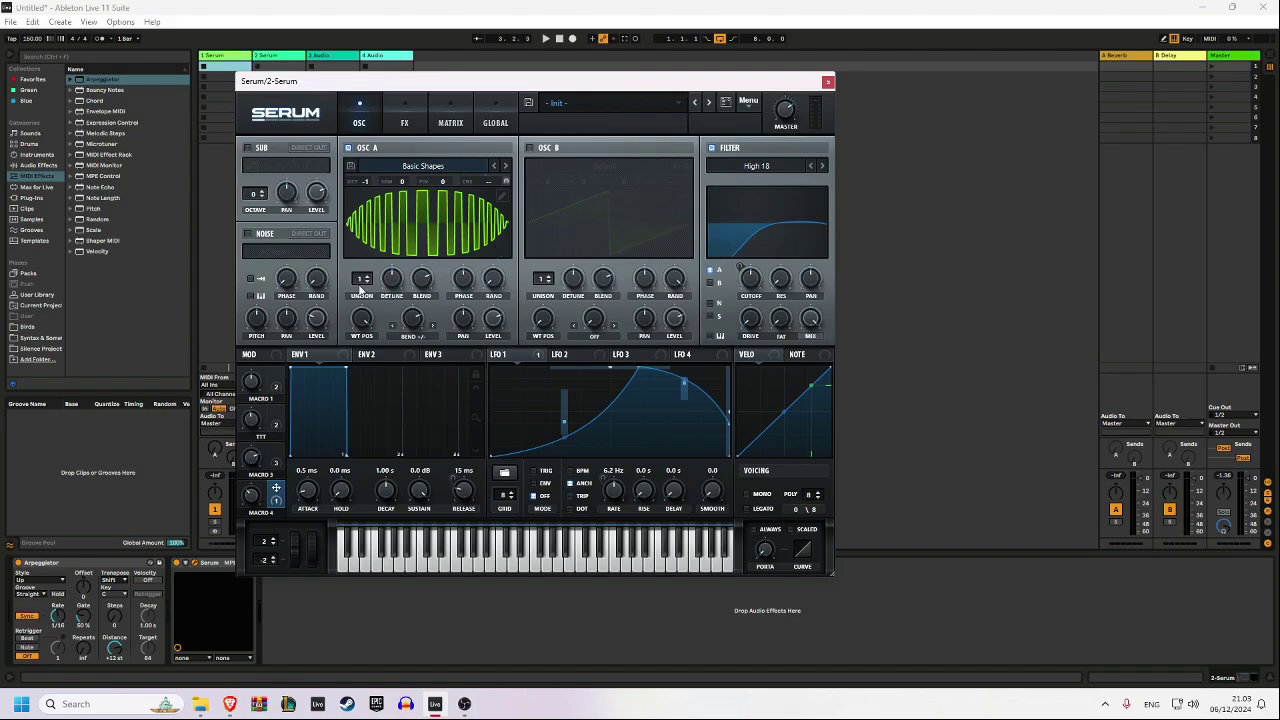
- Set oscillator A's unison to 3, adjust its detune, and audition the result with Macros 3 and 4
drag(361, 283, 390, 298)
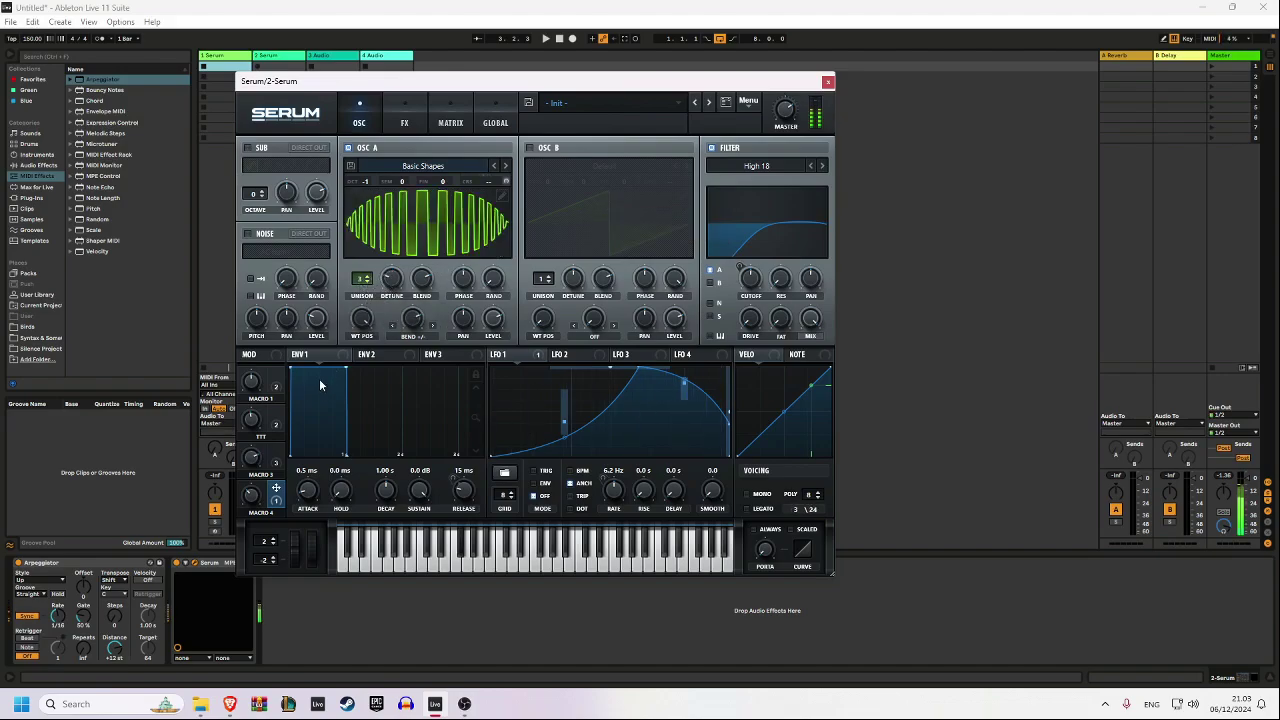
drag(252, 495, 271, 531)
drag(254, 459, 258, 497)
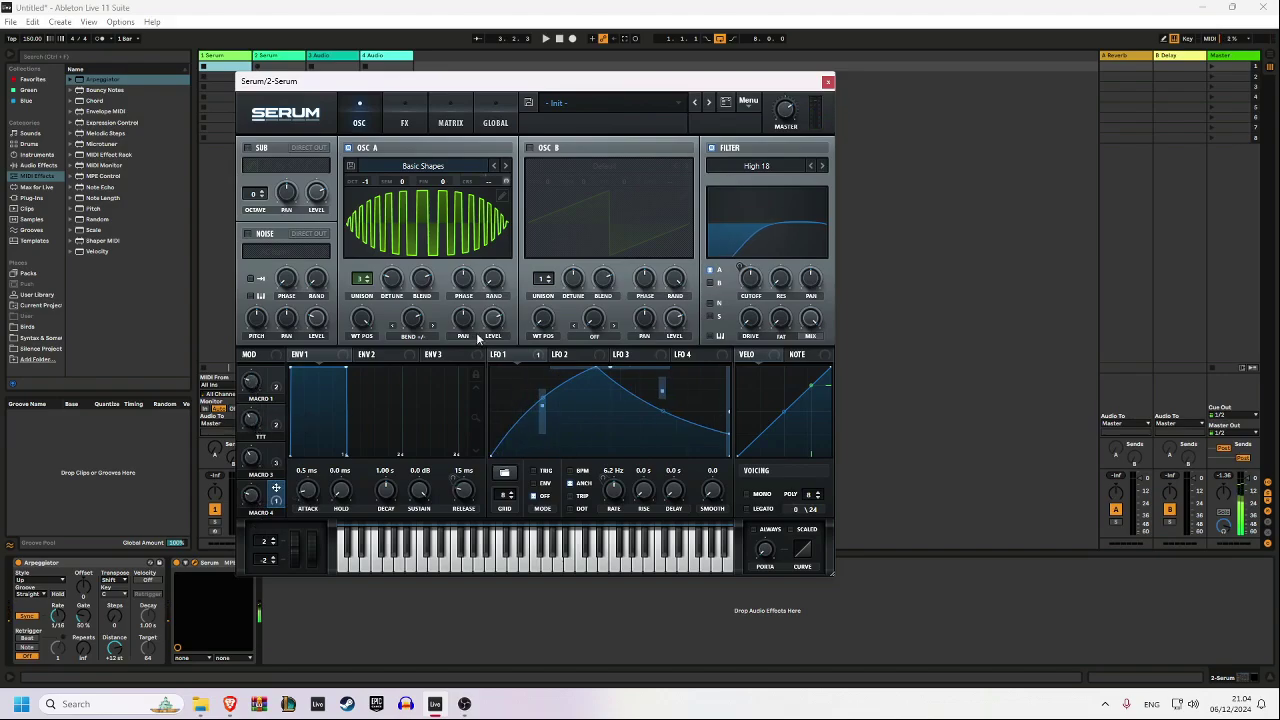
mouse_move(362, 282)
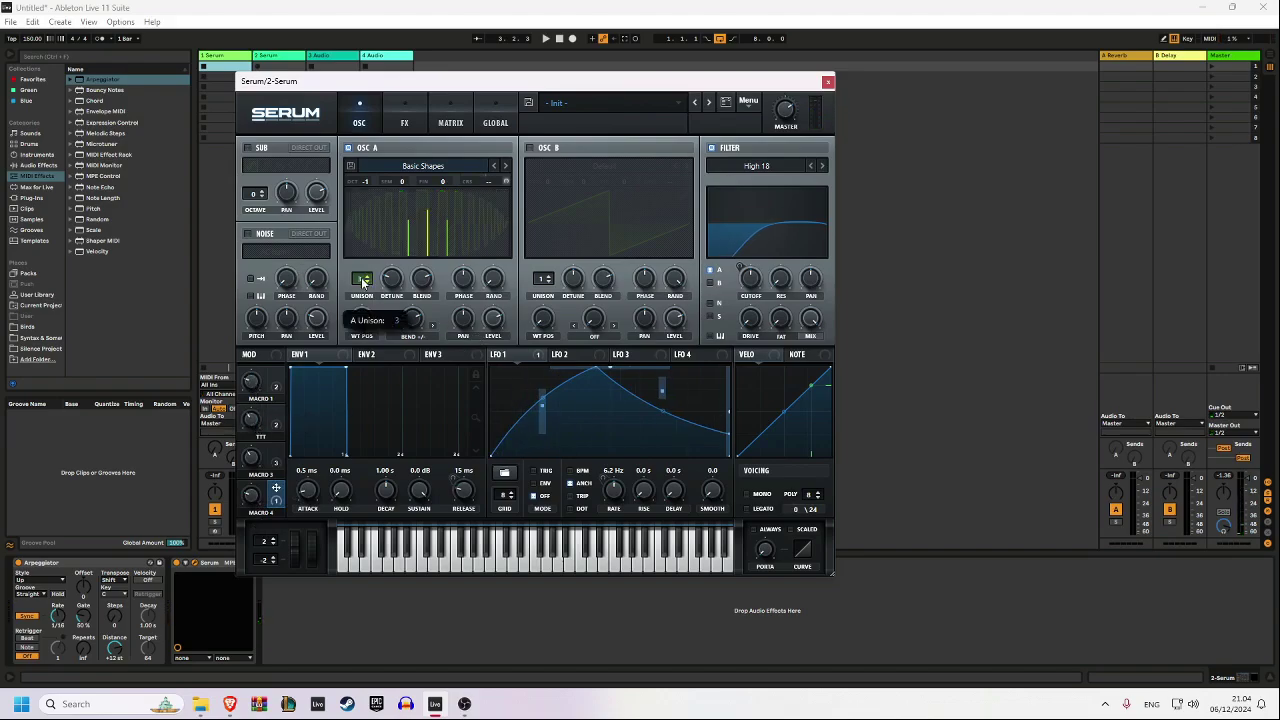
drag(387, 284, 387, 287)
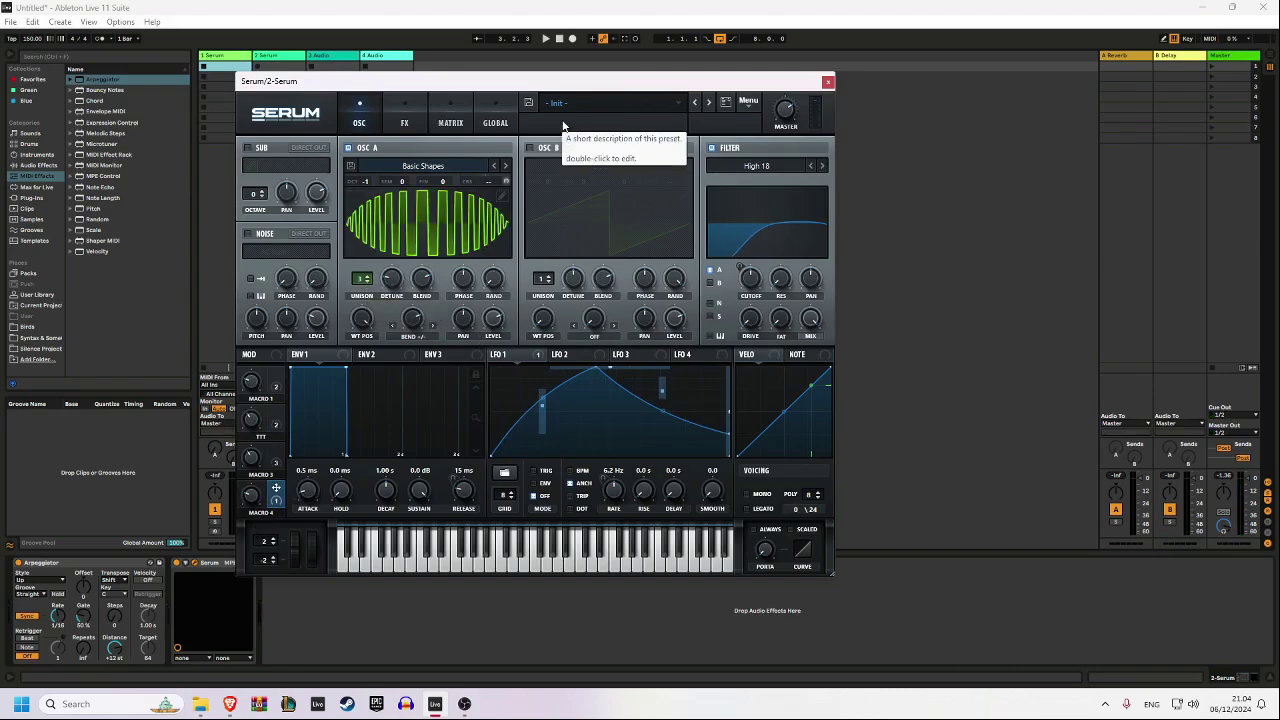
- Set oscillator A's unison to 2 voices, comparing it with a single voice
drag(362, 282, 362, 297)
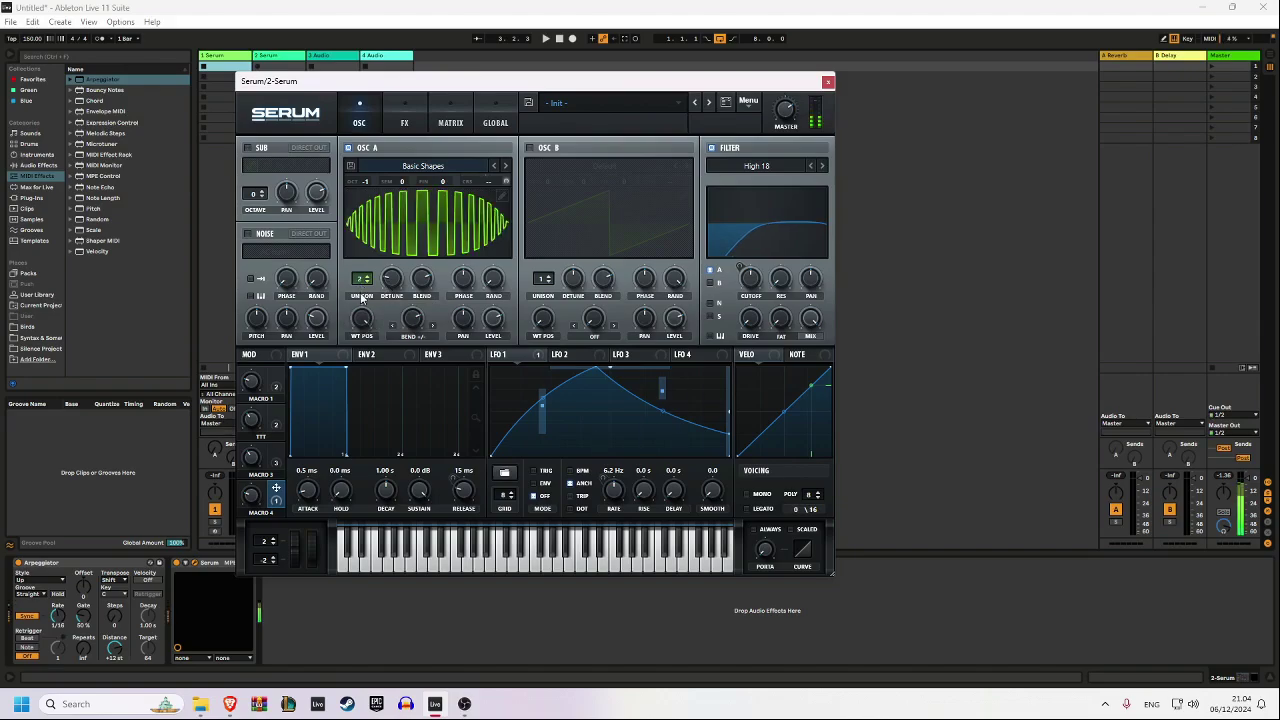
click(366, 283)
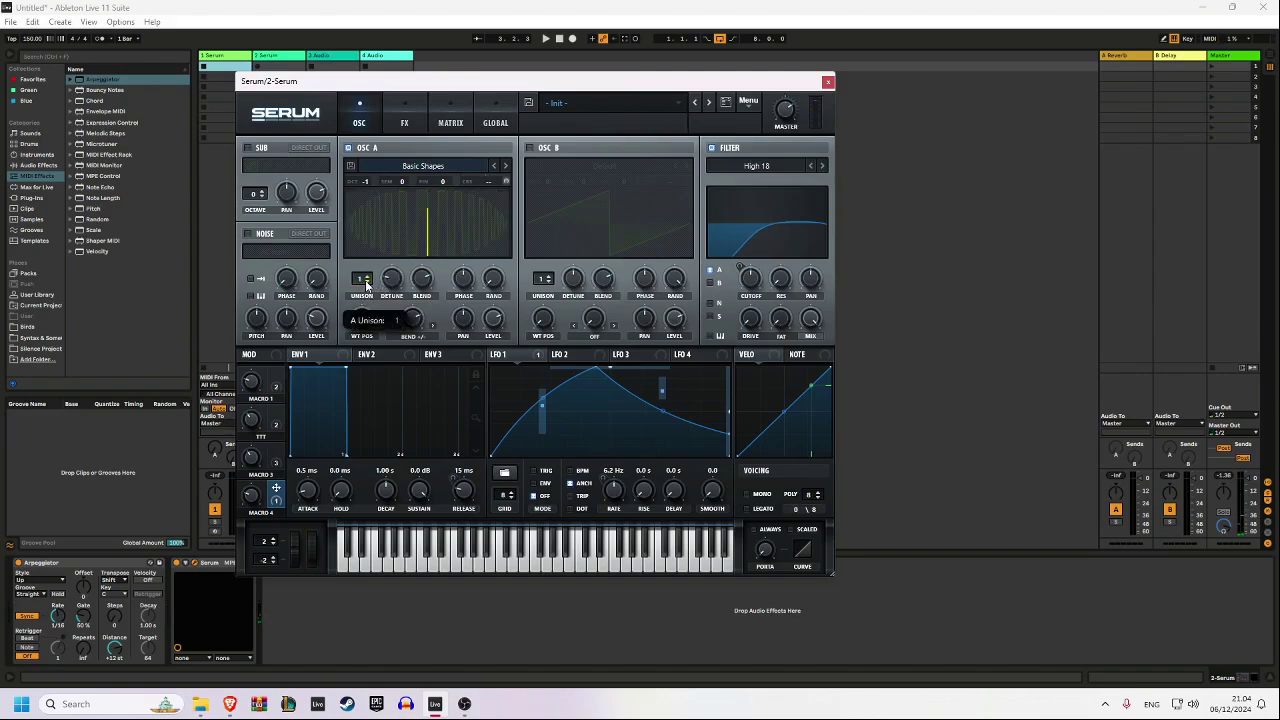
scroll(366, 283, up, 1)
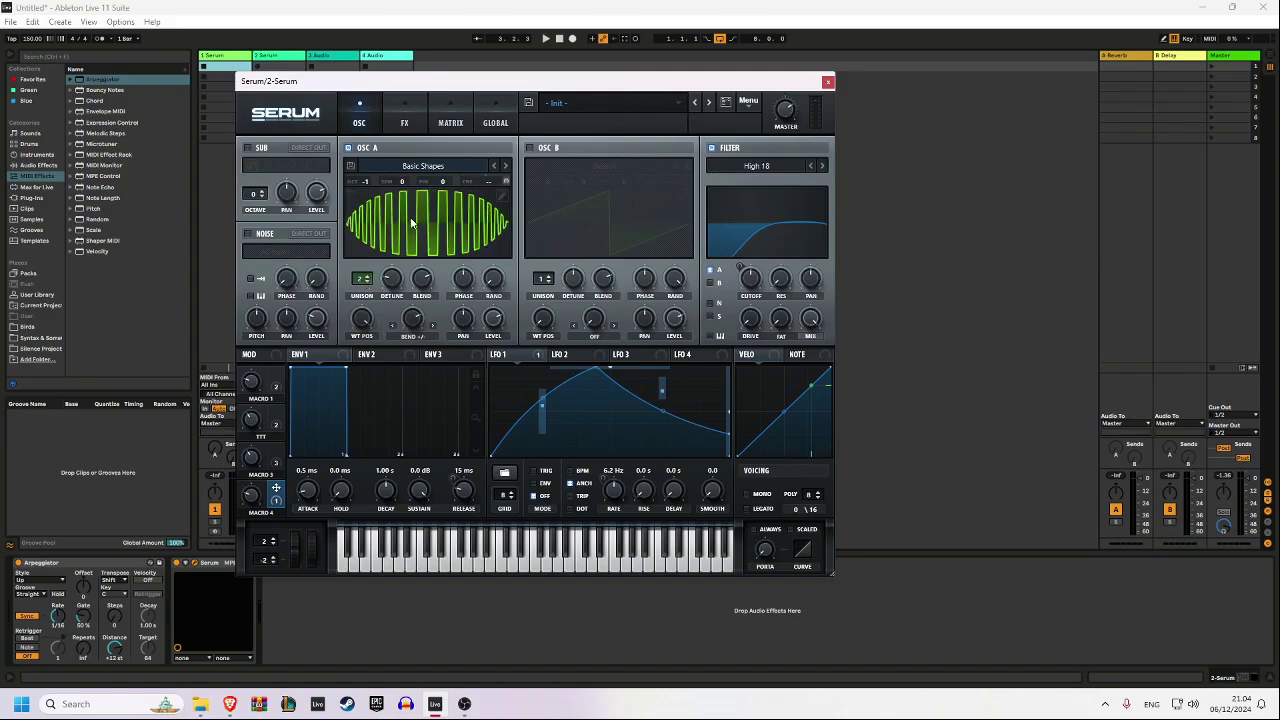
- Narrow the stereo spread of oscillator A's unison voices by setting its global unison width to 20
click(495, 122)
drag(334, 258, 332, 375)
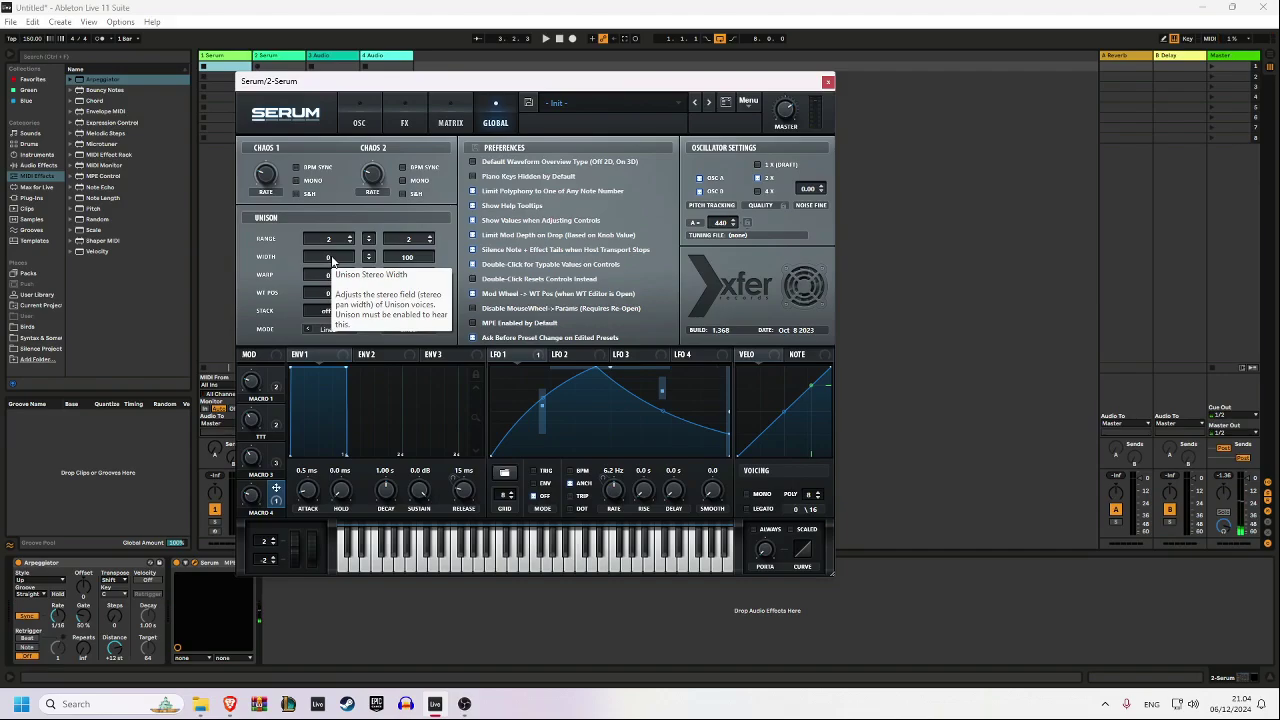
drag(332, 260, 360, 247)
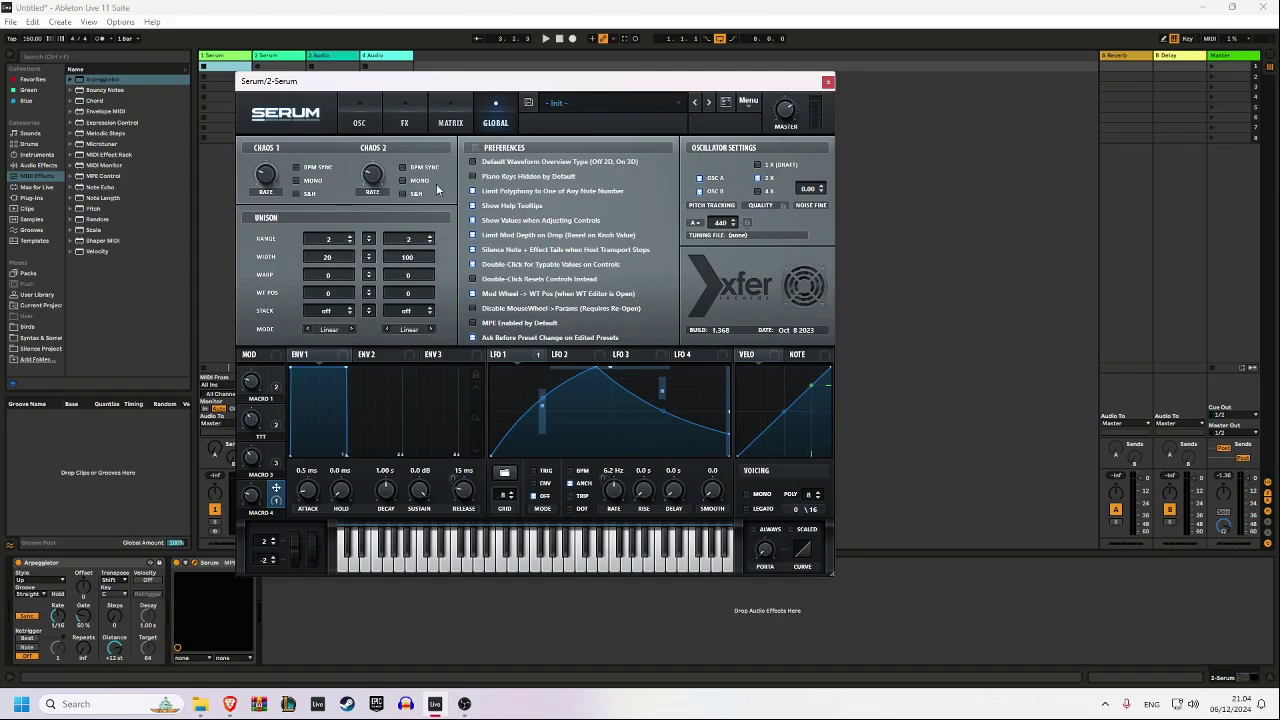
- Audition the arpeggiated sound by adjusting Macros 1, 2 and 4, and set oscillator A's octave to -2
click(362, 122)
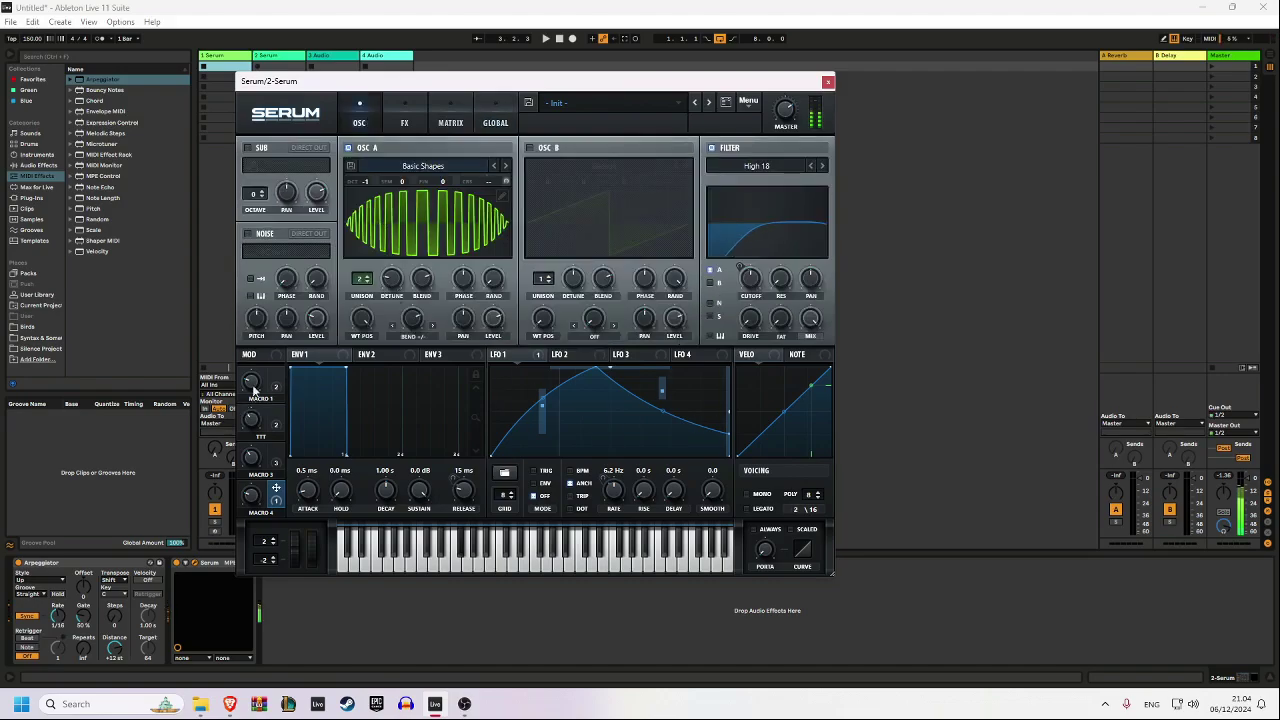
mouse_move(256, 398)
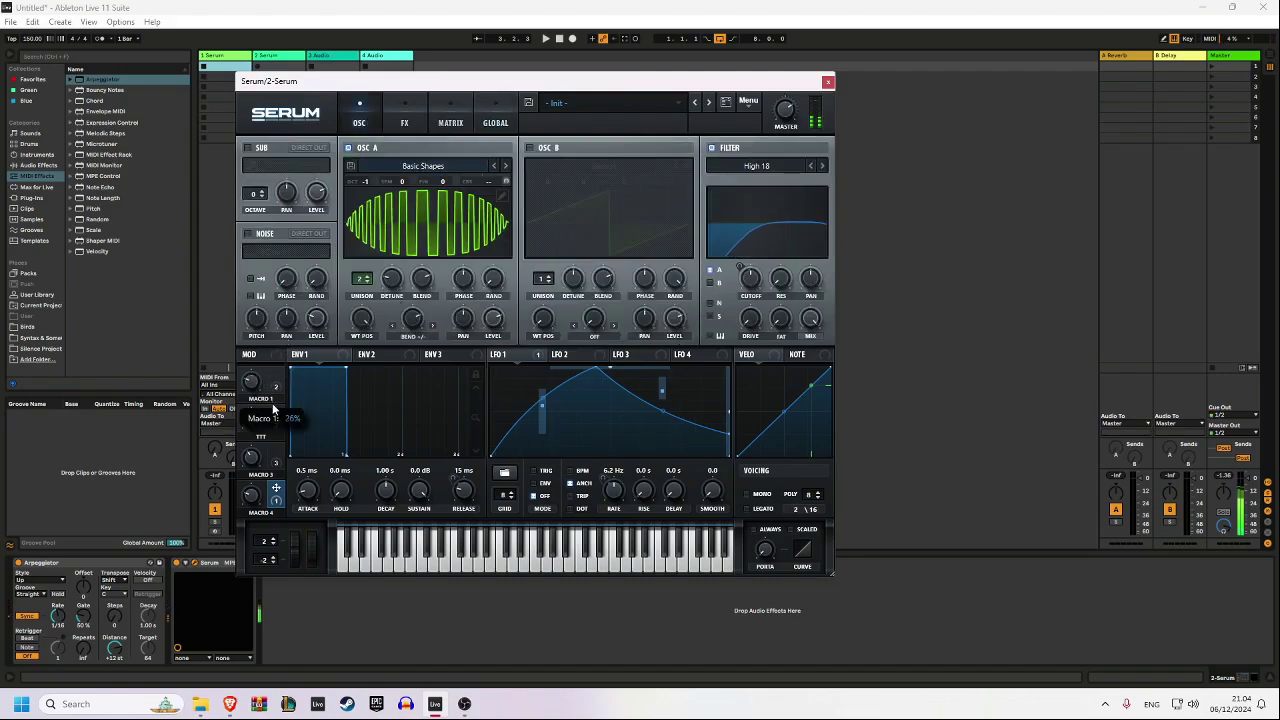
drag(272, 408, 279, 448)
mouse_move(250, 497)
mouse_down()
mouse_move(254, 507)
mouse_move(254, 485)
mouse_up()
drag(254, 423, 253, 443)
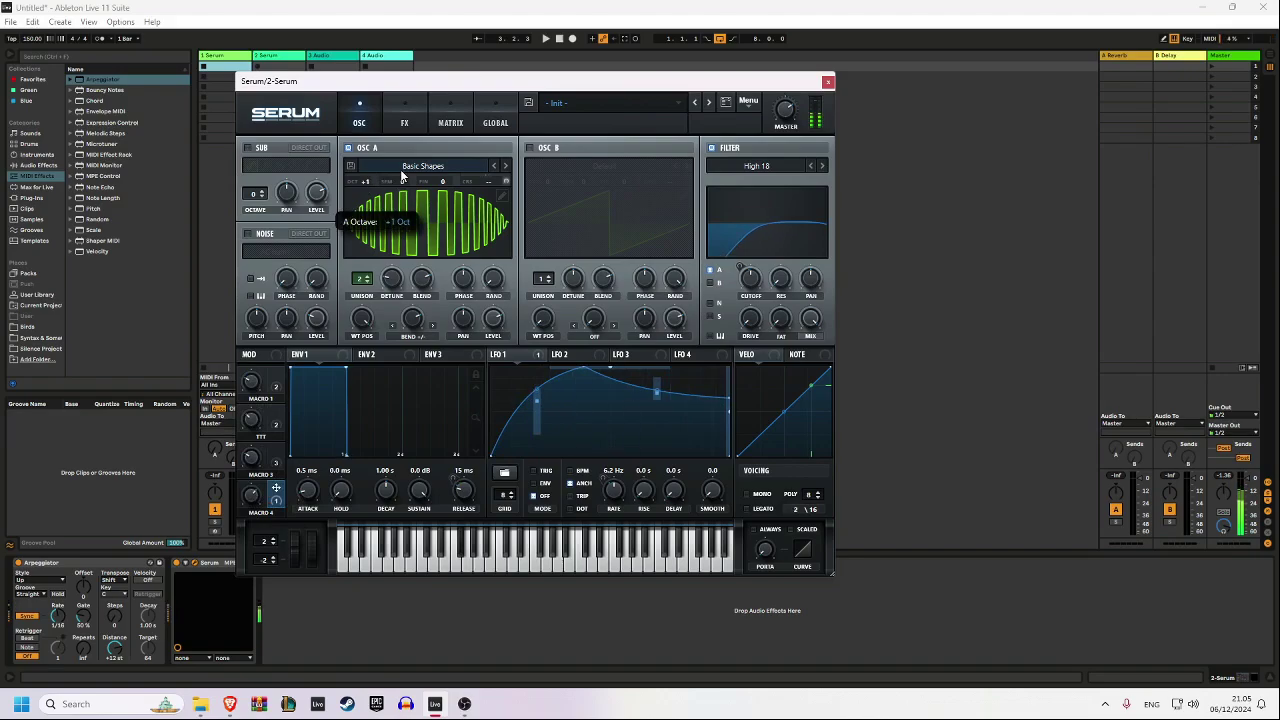
drag(402, 176, 357, 198)
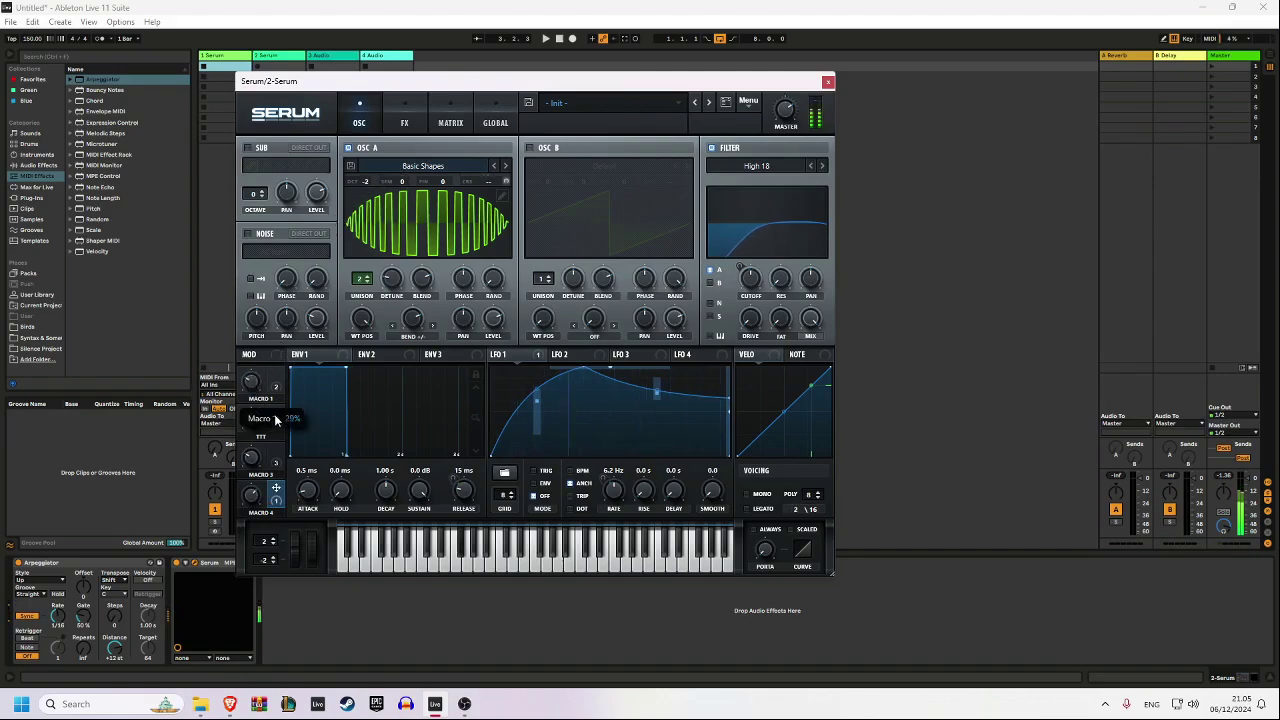